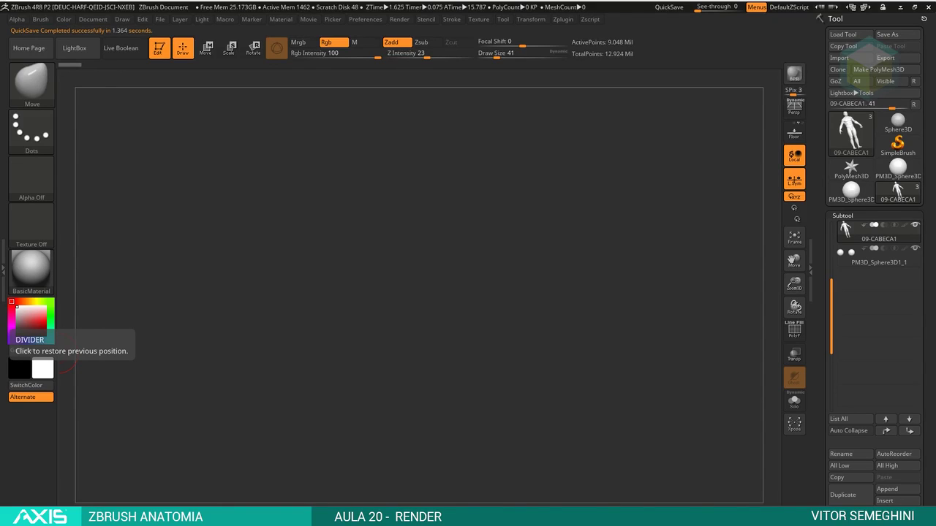
Step: Draw the 09-CABECA1 male sculpt on the canvas and turn it to a straight front view
mouse_move(142, 429)
mouse_down()
mouse_move(435, 436)
mouse_move(546, 387)
mouse_move(535, 378)
mouse_up()
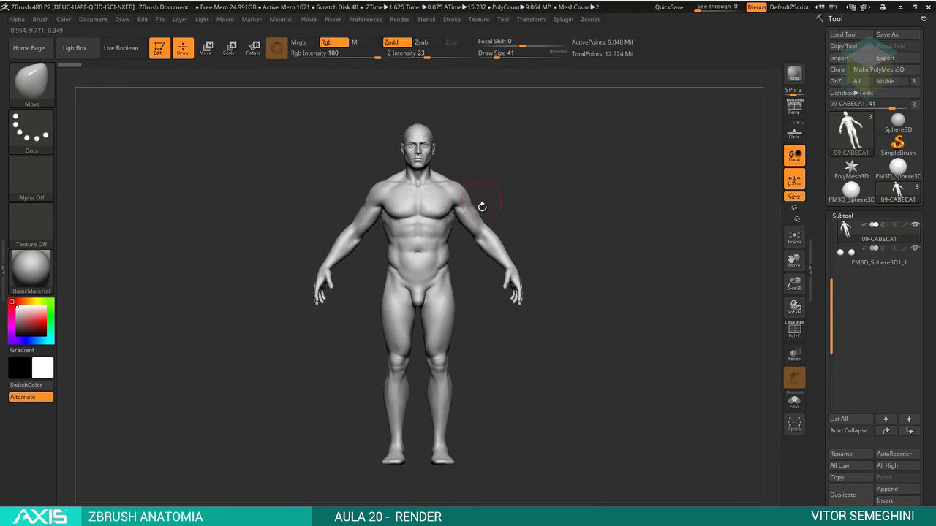
drag(804, 362, 598, 321)
drag(536, 327, 523, 322)
drag(533, 204, 528, 199)
drag(679, 345, 687, 345)
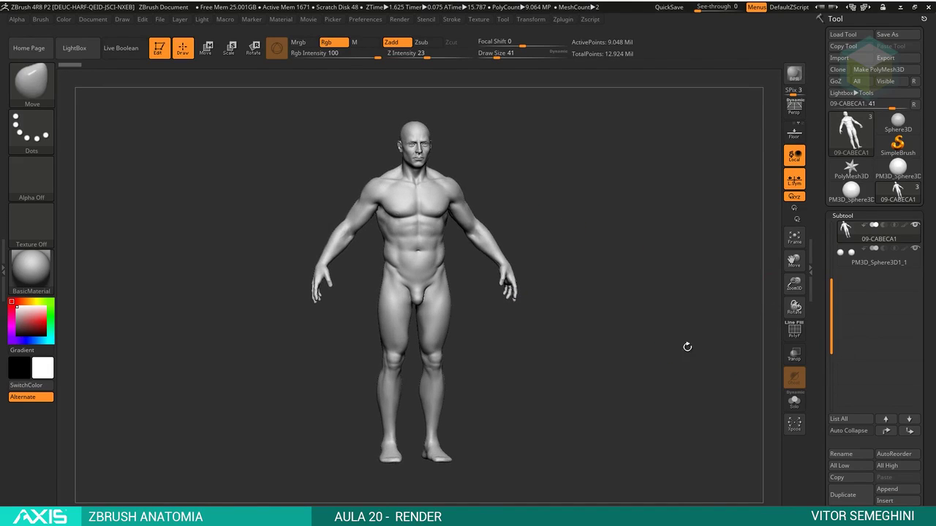
Step: Insert a Cylinder3D subtool and move, scale and flatten it into a disc under the feet
scroll(929, 294, down, 1)
scroll(929, 293, down, 5)
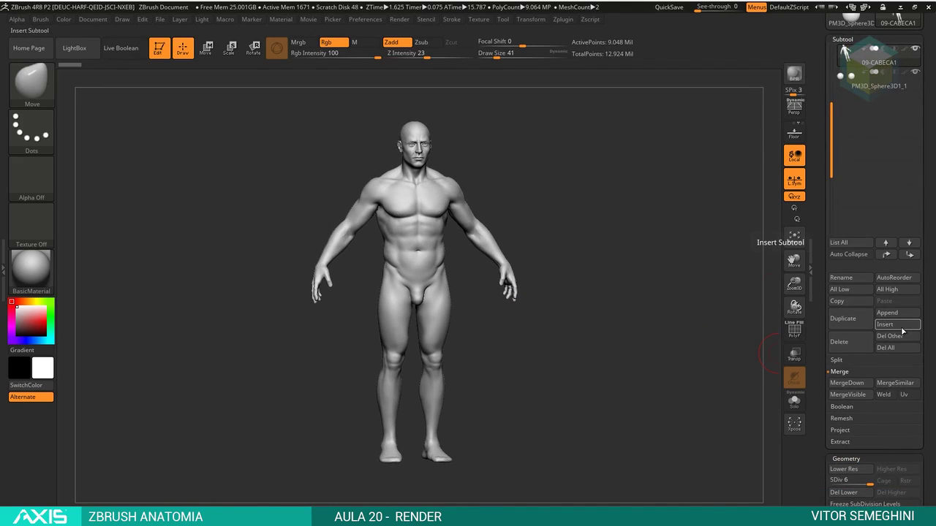
click(897, 329)
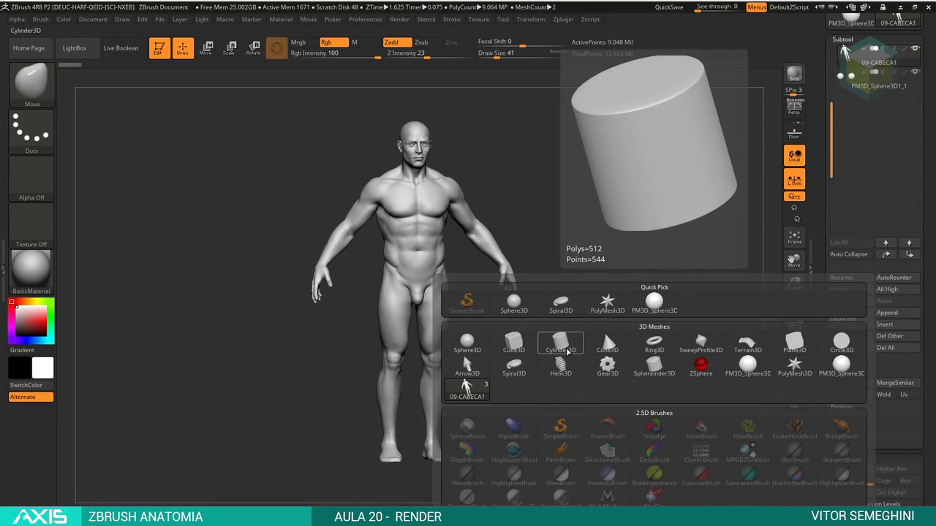
click(560, 344)
key(e)
drag(413, 256, 413, 400)
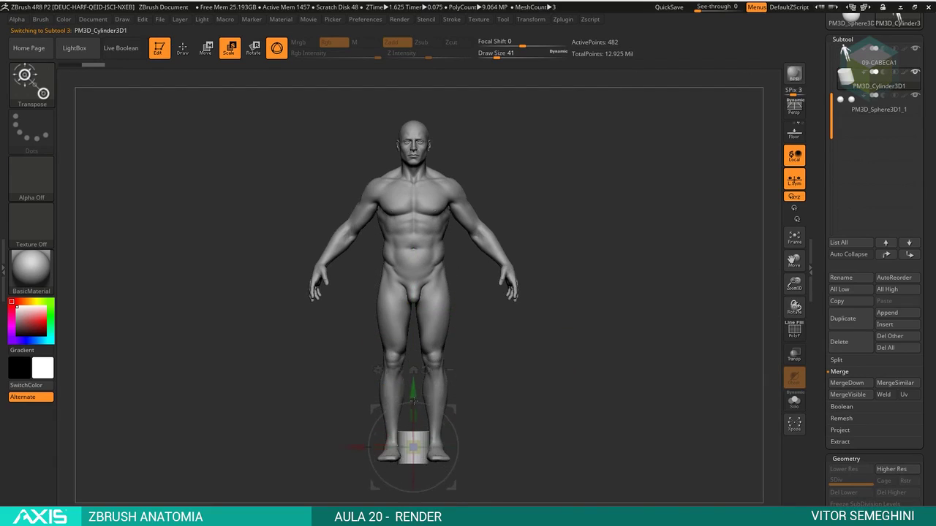
mouse_move(413, 447)
mouse_down()
mouse_move(430, 436)
mouse_move(414, 468)
mouse_move(467, 349)
mouse_up()
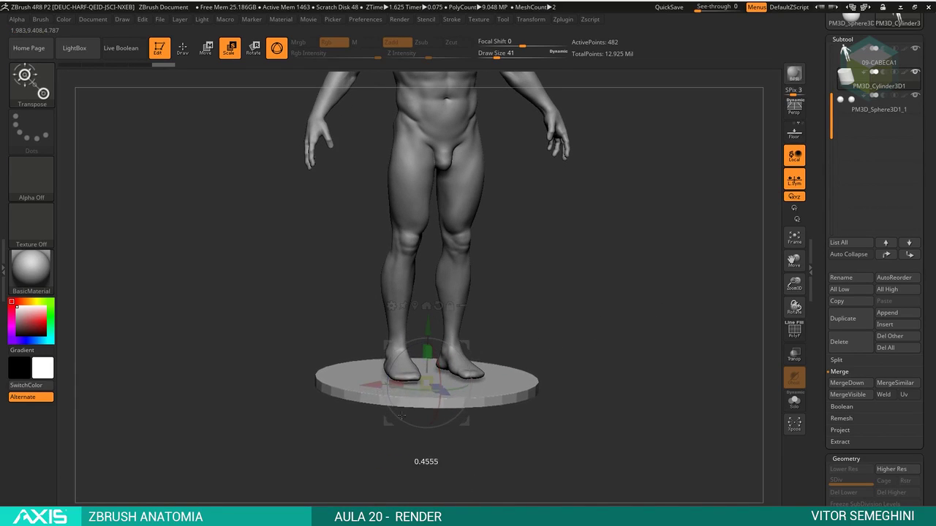
mouse_move(624, 299)
shift+mouse_down()
mouse_move(434, 313)
mouse_move(405, 368)
shift+mouse_up()
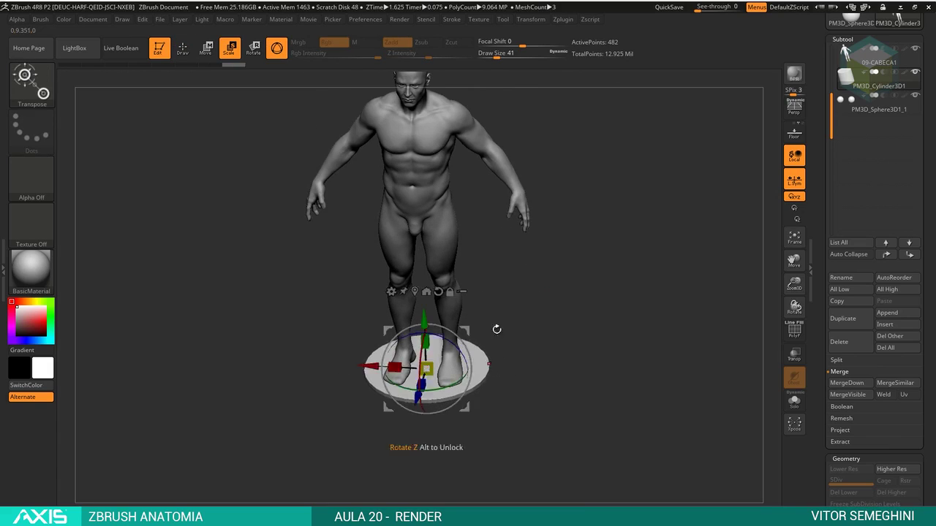
key(q)
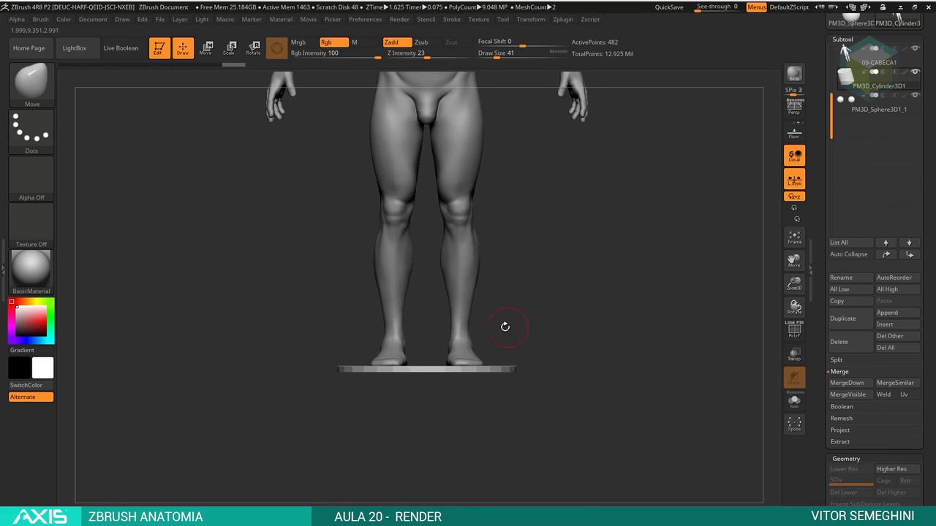
drag(497, 329, 531, 337)
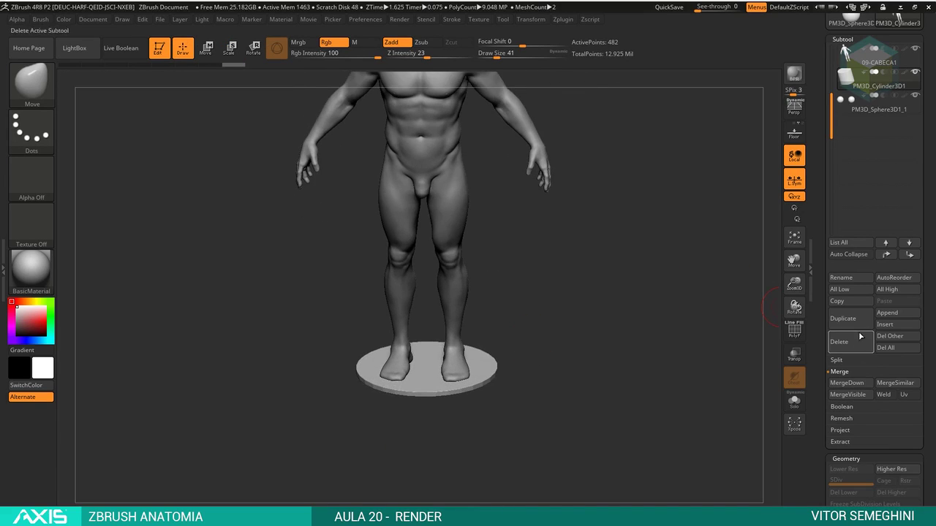
Step: Duplicate the disc base and enlarge the copy slightly to form a second tier
click(842, 318)
key(w)
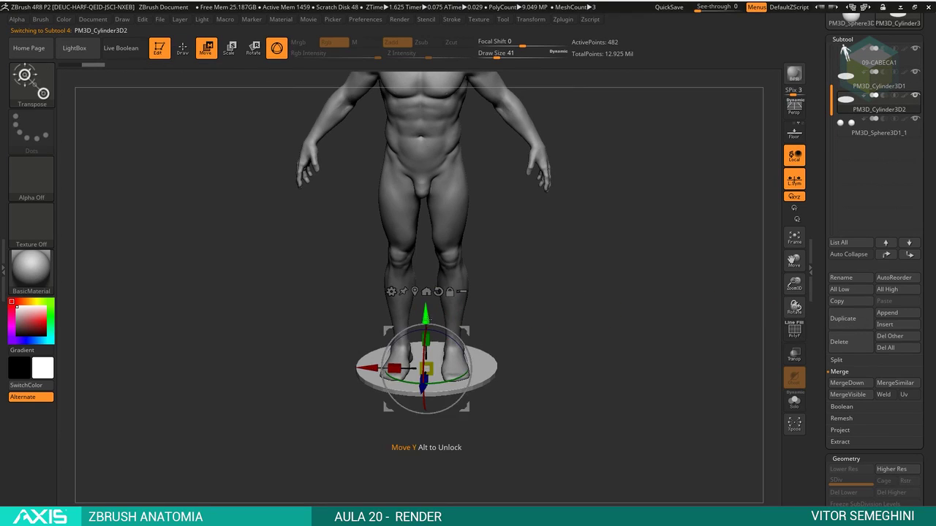
mouse_move(426, 375)
mouse_down()
mouse_move(438, 375)
mouse_move(446, 321)
mouse_move(426, 342)
mouse_move(445, 247)
mouse_move(511, 263)
mouse_move(530, 316)
mouse_move(525, 325)
mouse_move(519, 303)
mouse_move(530, 313)
mouse_move(510, 392)
mouse_move(524, 360)
mouse_up()
key(q)
Step: Toggle perspective display off and on while orbiting the figure back to front
key(p)
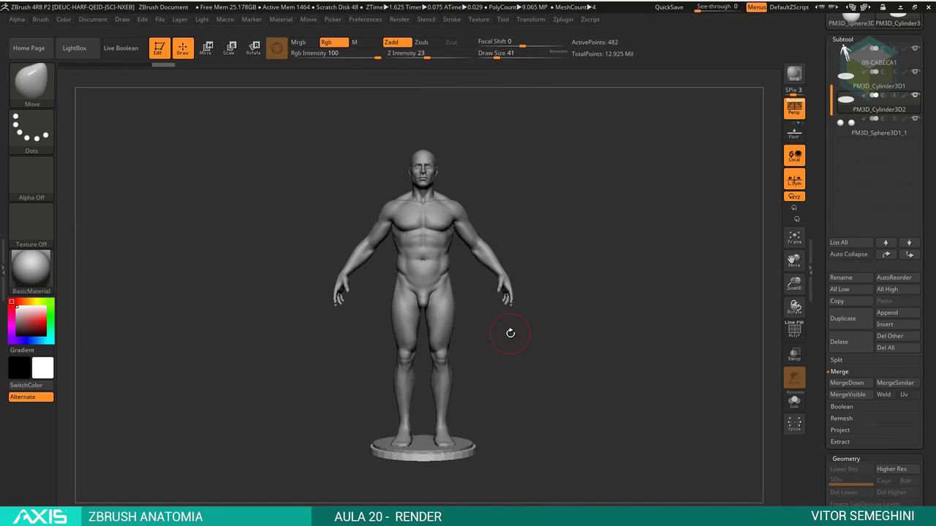
key(p)
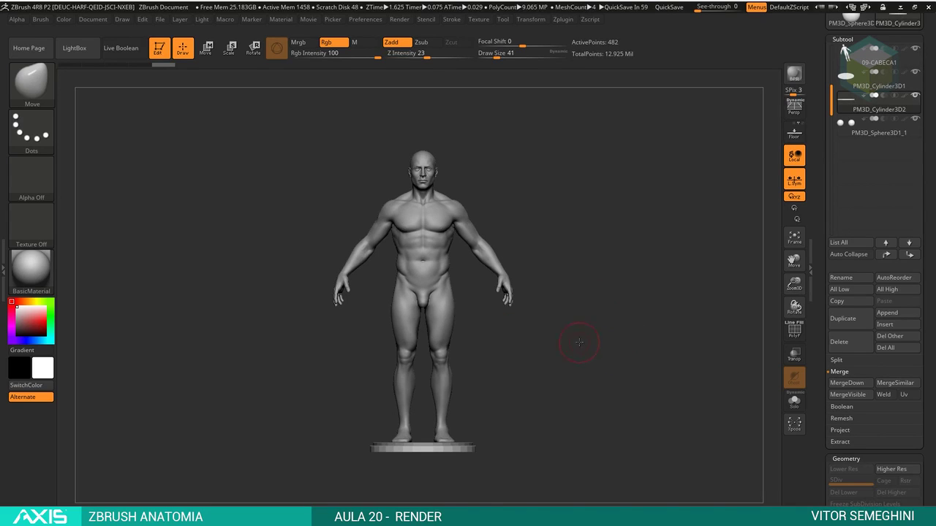
drag(578, 341, 593, 340)
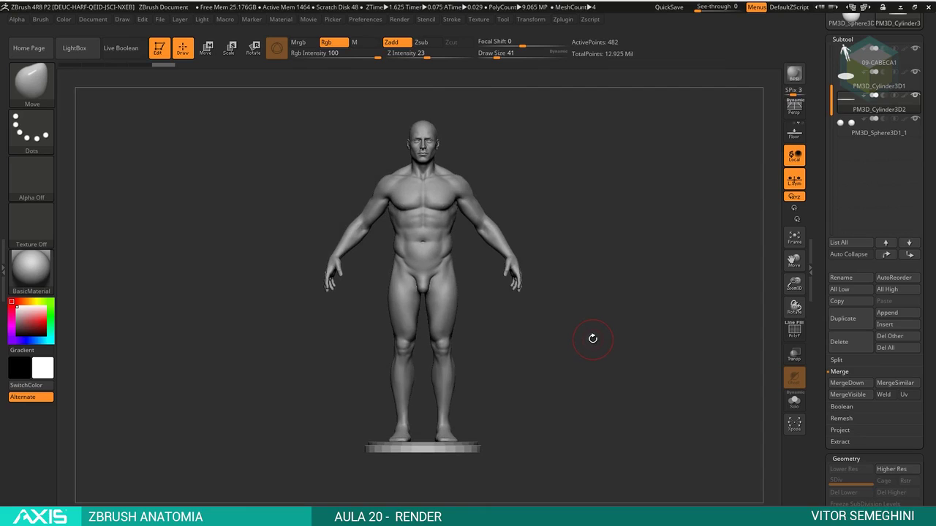
key(p)
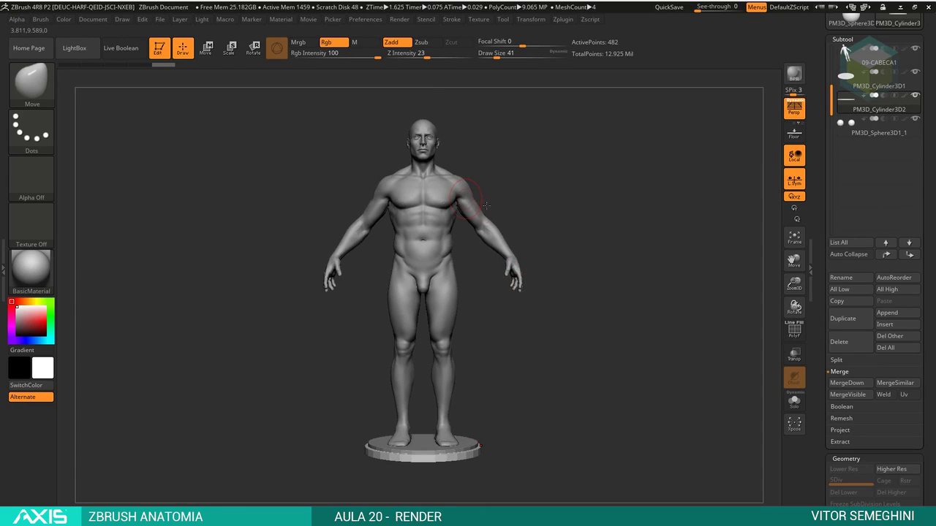
Step: Set Draw Angle Of View to 90, then 30, and turn perspective off
click(122, 19)
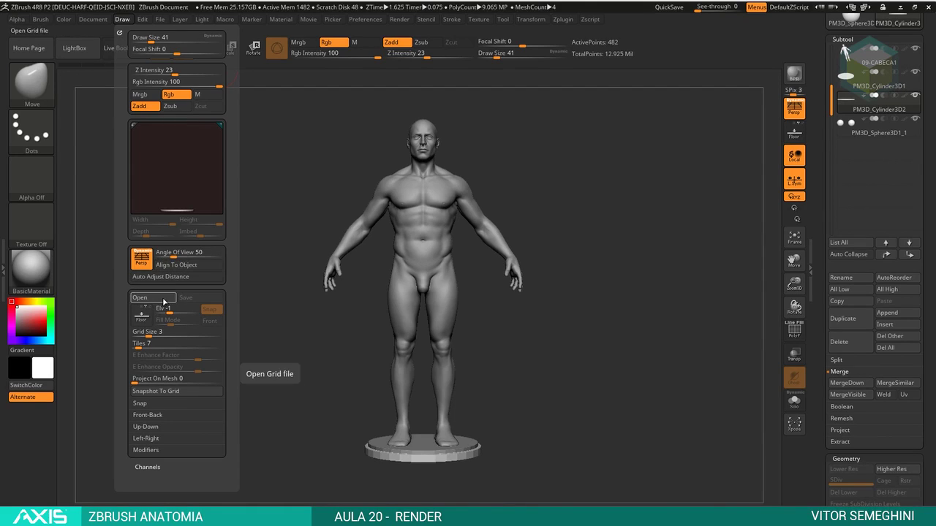
click(171, 255)
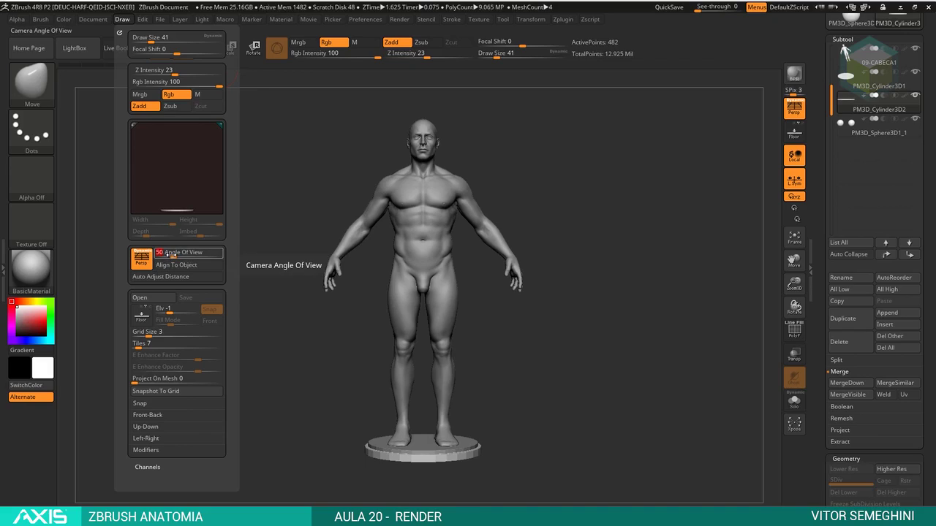
text(90)
text(30)
key(Return)
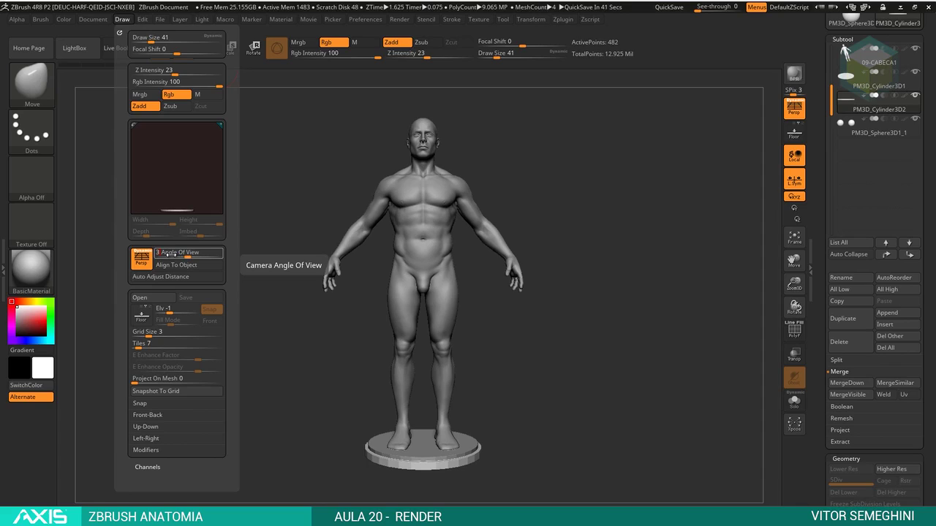
click(169, 252)
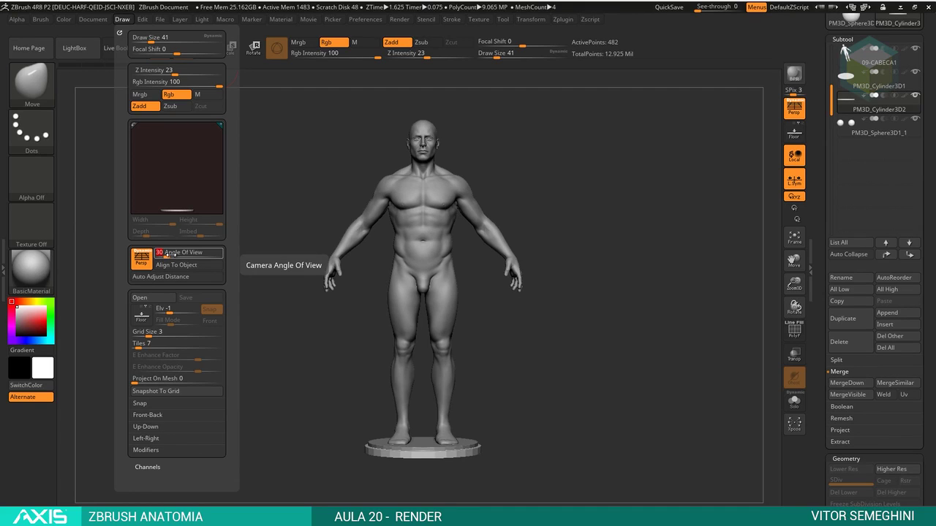
mouse_move(591, 209)
mouse_down()
mouse_move(583, 210)
mouse_move(639, 183)
mouse_up()
key(p)
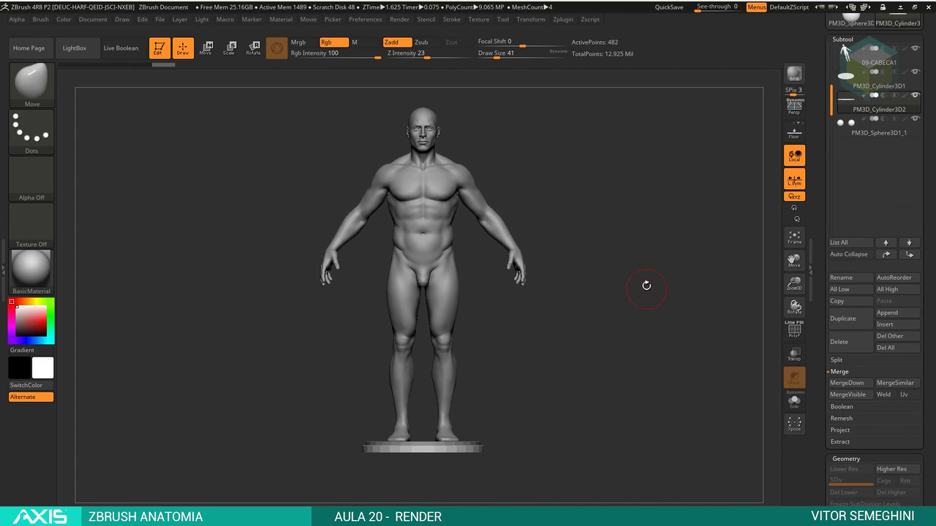
mouse_move(646, 283)
mouse_down()
mouse_move(639, 298)
mouse_move(604, 310)
mouse_move(716, 305)
mouse_move(679, 224)
mouse_up()
Step: Leave a front-view snapshot with Shift+S and turn the figure to show its back beside it
key(shift)
key(shift+s)
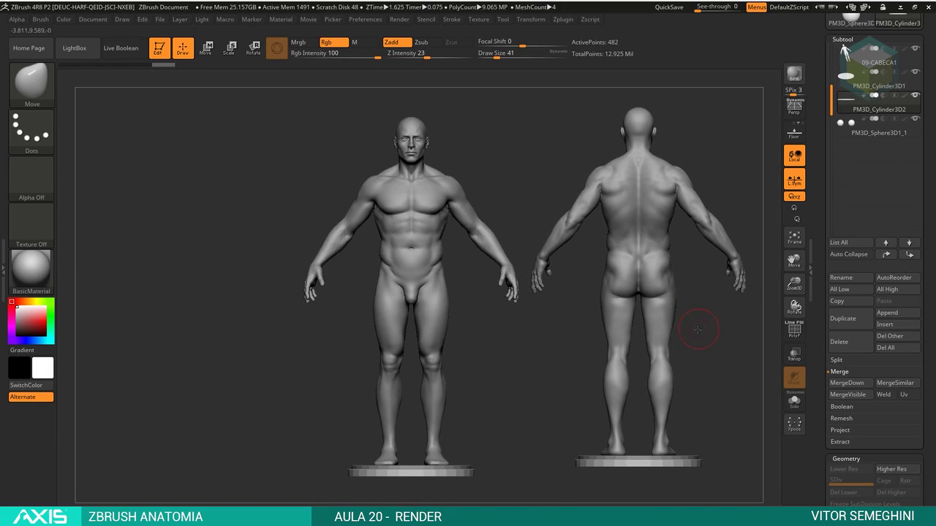
shift+drag(704, 324, 696, 329)
Step: Clear the snapshot, recentre the figure facing front, enable perspective and zoom to the torso
key(ctrl+n)
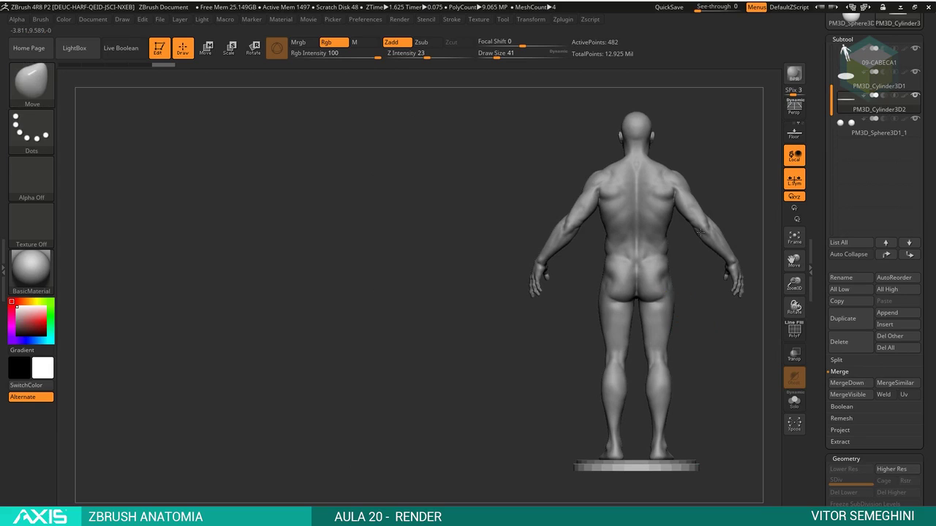
mouse_move(529, 320)
alt+mouse_down()
mouse_move(324, 328)
mouse_move(468, 338)
alt+mouse_up()
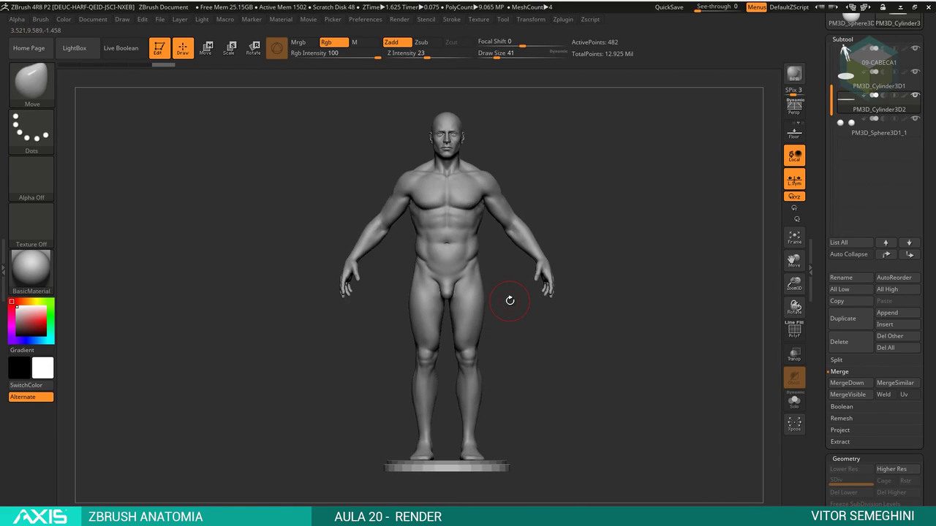
key(p)
mouse_move(637, 205)
alt+mouse_down()
mouse_move(531, 295)
mouse_move(618, 256)
mouse_move(637, 215)
mouse_move(638, 305)
mouse_move(611, 295)
mouse_move(624, 288)
alt+mouse_up()
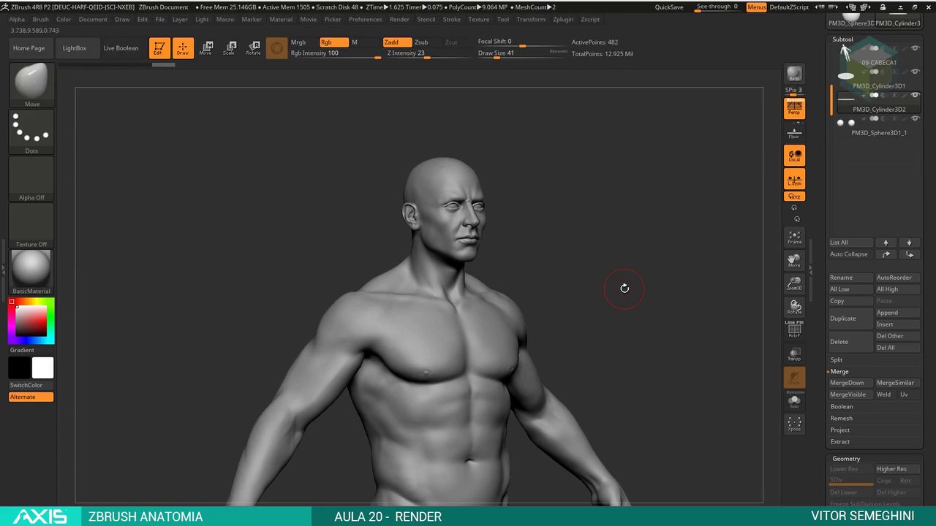
mouse_move(569, 324)
mouse_down()
mouse_move(606, 319)
mouse_move(546, 244)
mouse_move(627, 211)
mouse_move(615, 205)
mouse_move(585, 257)
mouse_move(591, 251)
mouse_up()
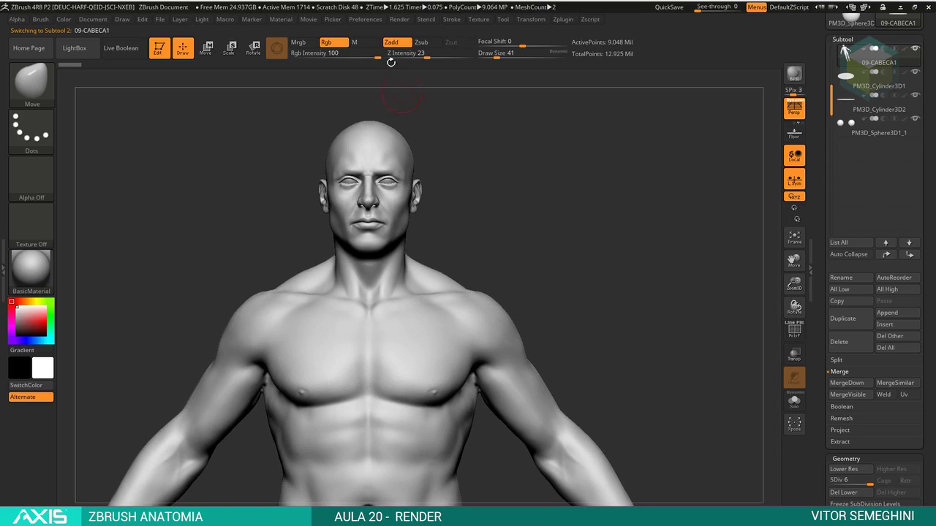
Step: Raise the Performance QTransThreshold slider above 1, then orbit to check the figure
click(371, 19)
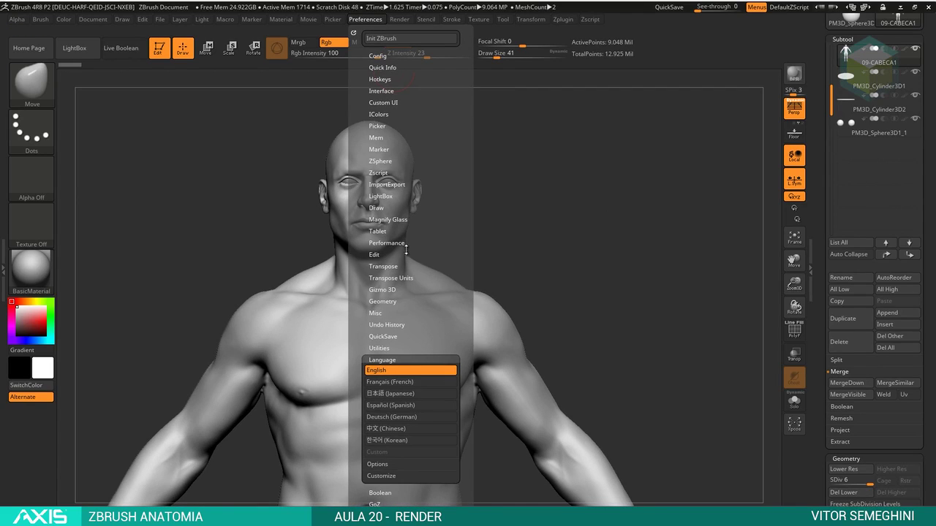
click(392, 244)
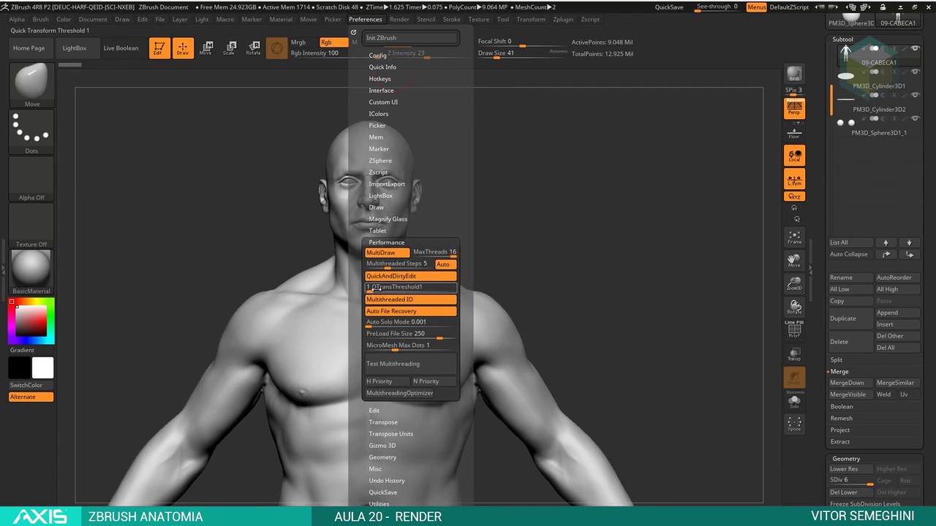
drag(376, 289, 428, 291)
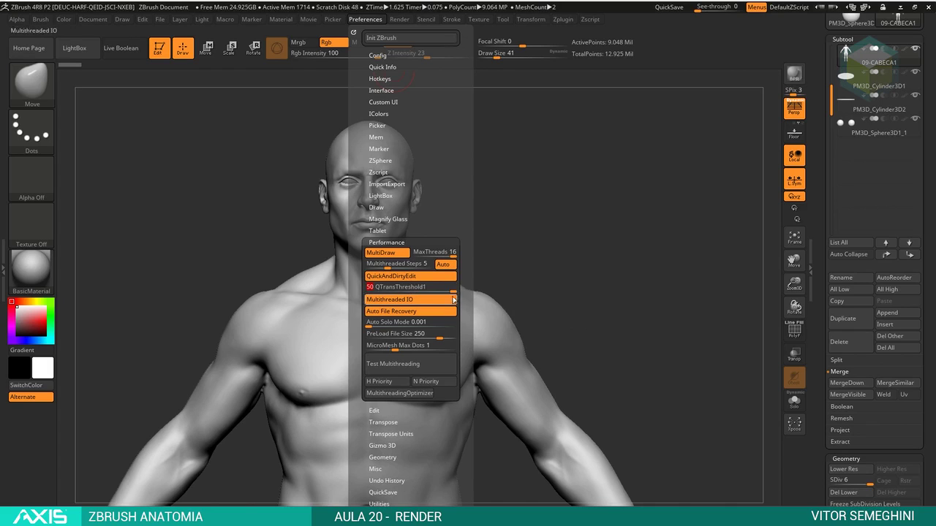
mouse_move(547, 226)
mouse_down()
mouse_move(495, 278)
mouse_move(533, 228)
mouse_move(522, 236)
mouse_move(556, 214)
mouse_move(560, 234)
mouse_move(527, 250)
mouse_move(559, 242)
mouse_up()
mouse_move(556, 235)
alt+mouse_down()
mouse_move(599, 255)
mouse_move(601, 228)
mouse_move(605, 249)
mouse_move(567, 183)
alt+mouse_up()
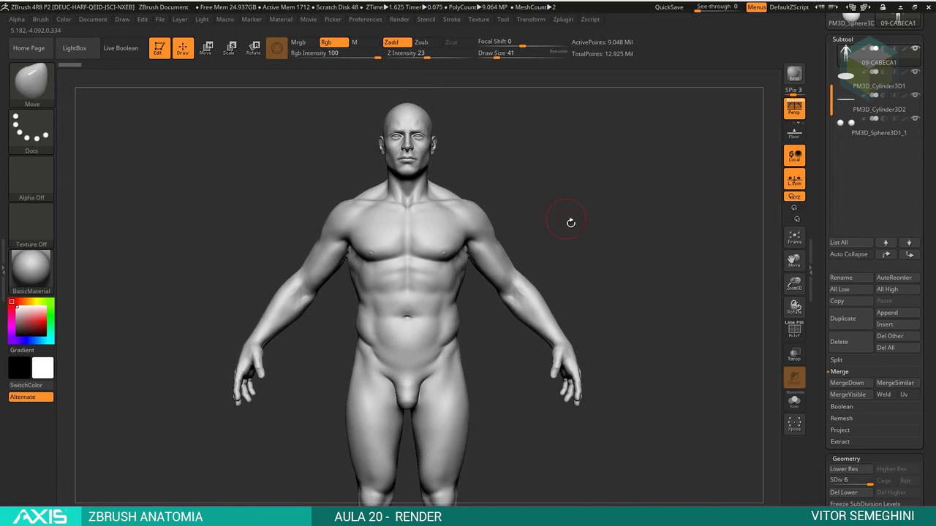
Step: Subdivide both base cylinder subtools with Ctrl+D, declining Dynamic Subdiv
drag(570, 223, 581, 221)
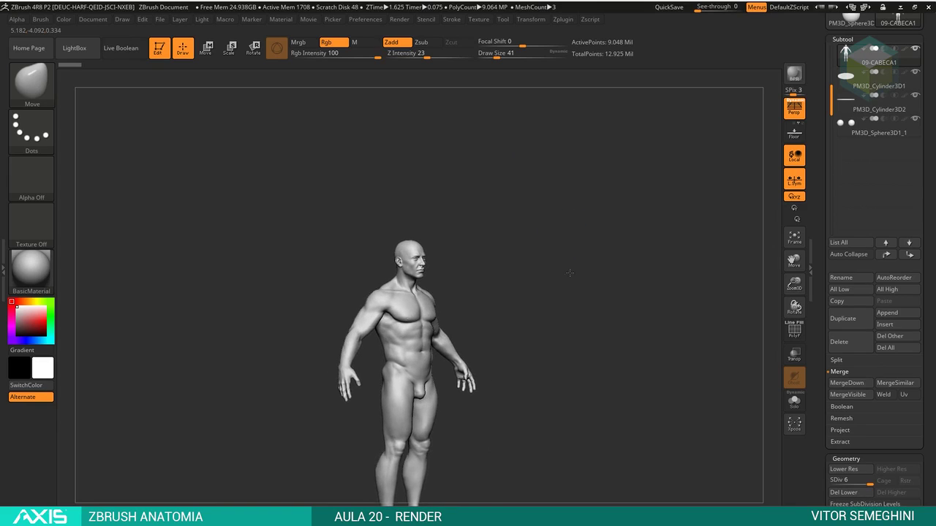
mouse_move(569, 273)
mouse_down()
mouse_move(585, 203)
mouse_move(507, 446)
mouse_up()
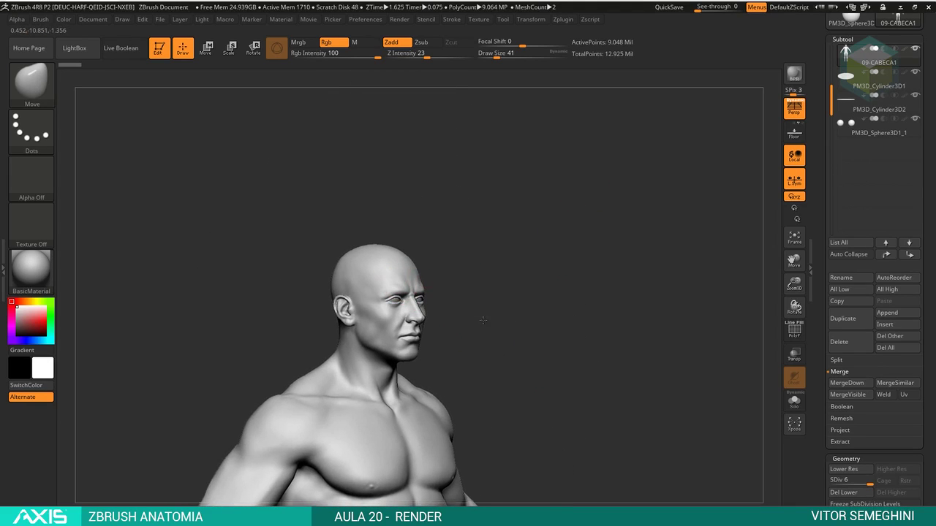
drag(483, 320, 511, 356)
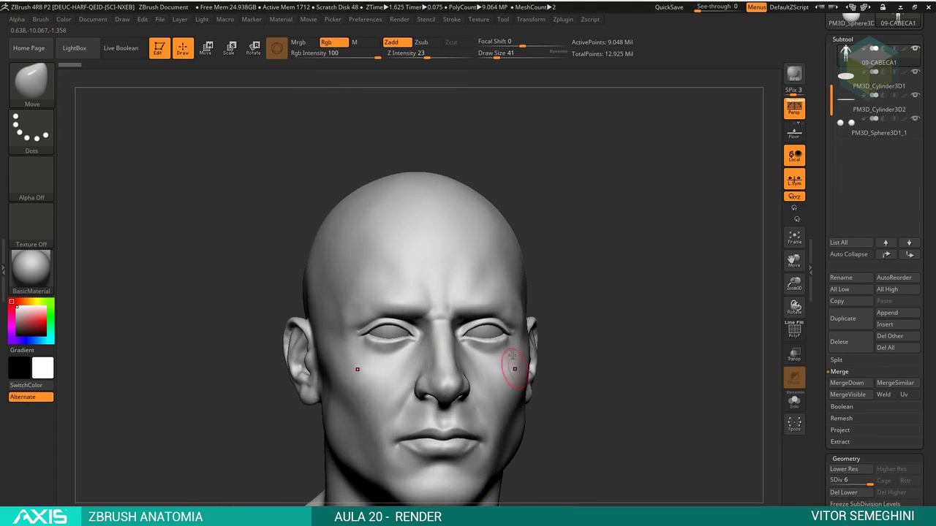
mouse_move(576, 313)
mouse_down()
mouse_move(584, 309)
mouse_move(544, 279)
mouse_move(570, 255)
mouse_move(557, 194)
mouse_move(560, 242)
mouse_move(560, 220)
mouse_up()
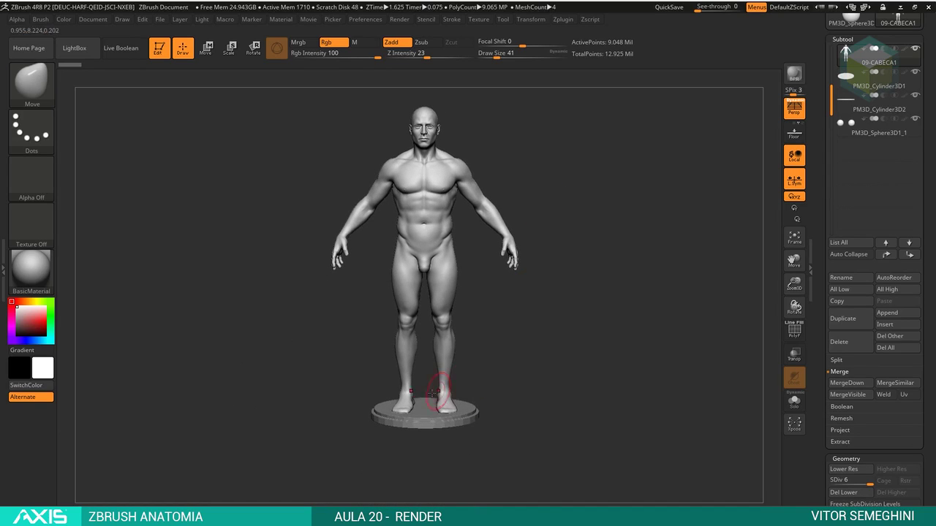
alt+click(425, 414)
key(d)
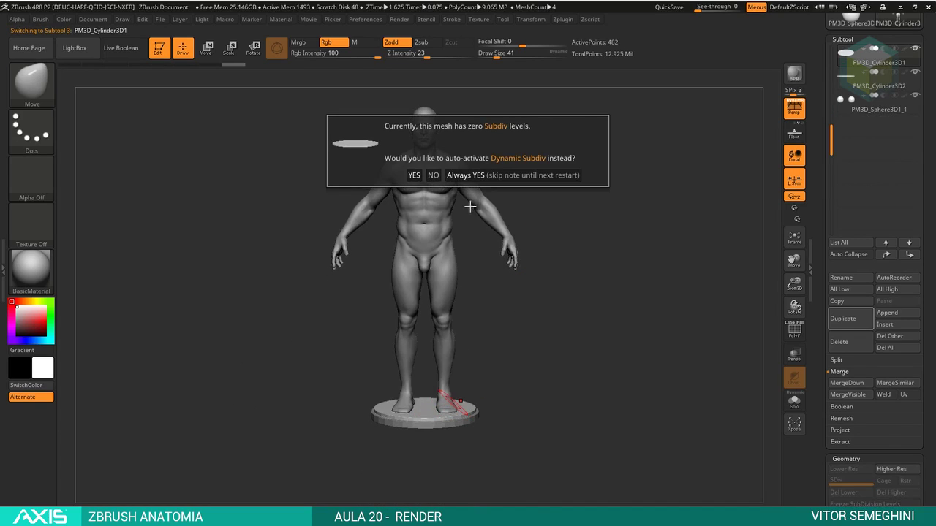
click(415, 176)
alt+click(461, 419)
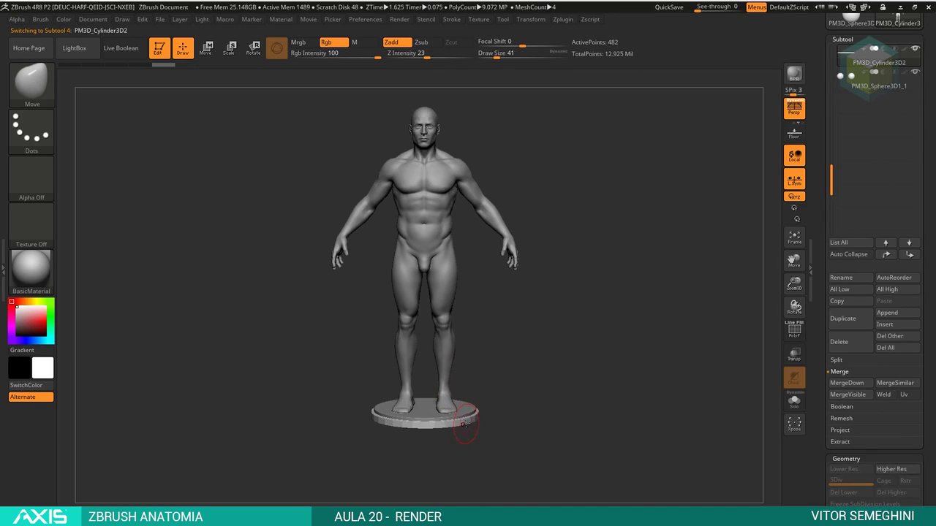
key(d)
key(Return)
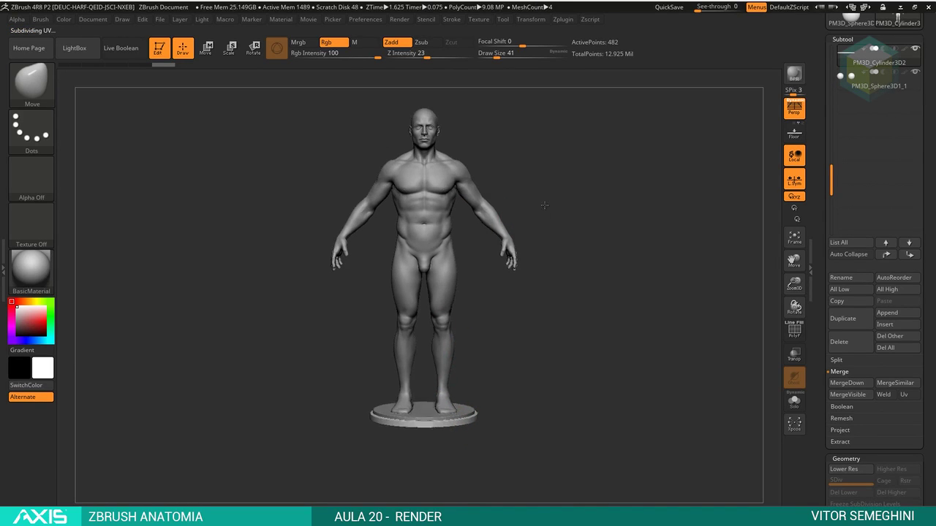
Step: Frame the model, reselect the 09-CABECA1 body subtool and turn it to front view
key(f)
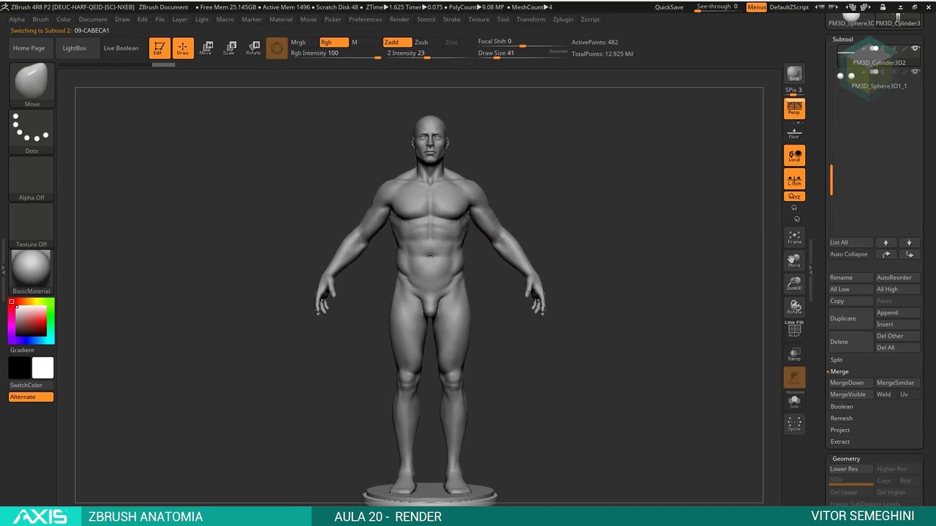
alt+click(502, 212)
drag(527, 208, 538, 211)
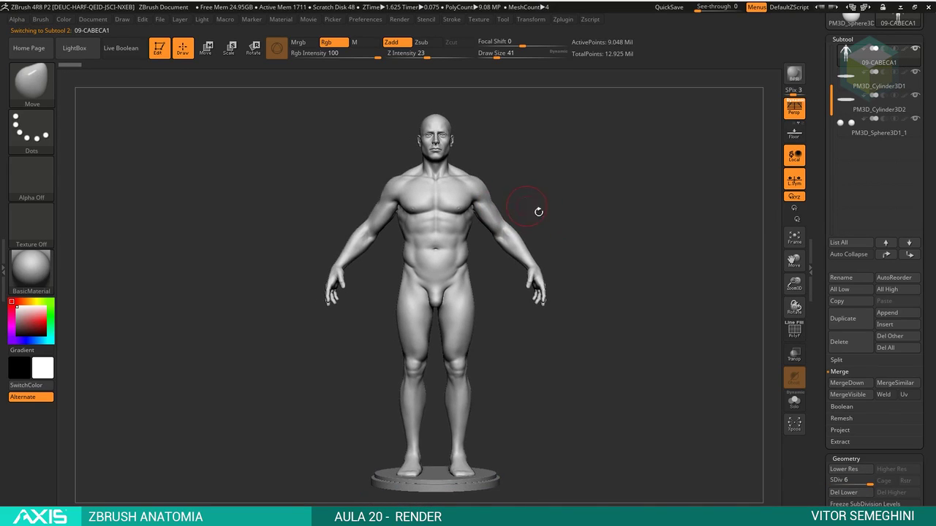
drag(674, 321, 703, 304)
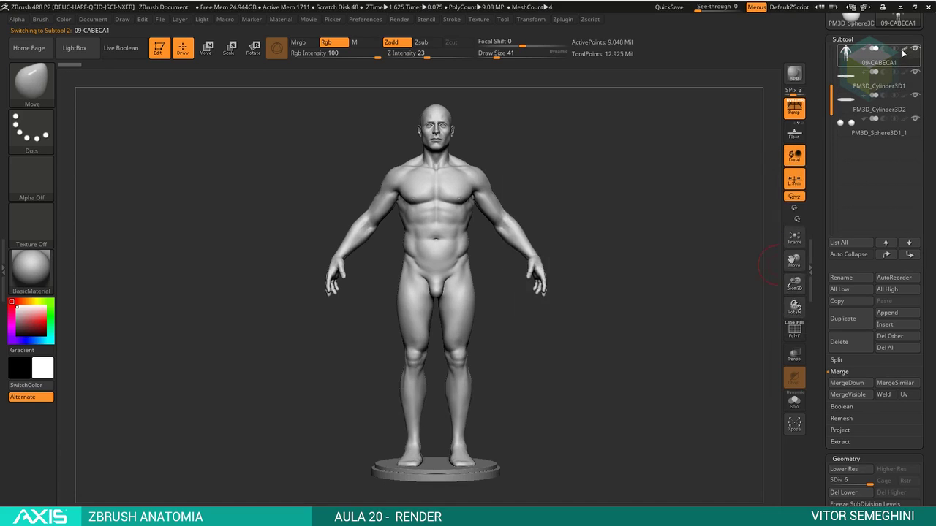
drag(260, 109, 222, 100)
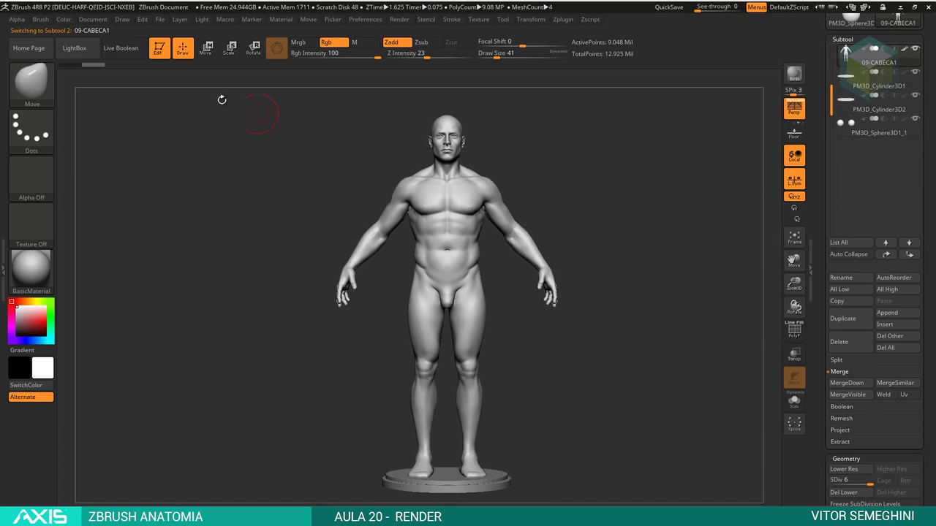
Step: Select the Standard brush and switch it to colour-only Rgb painting with Zadd off
click(32, 82)
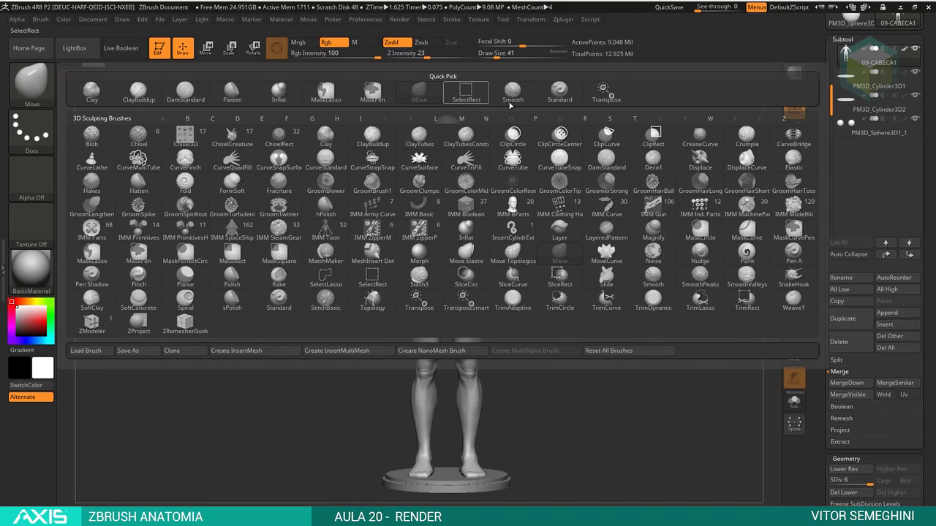
click(558, 94)
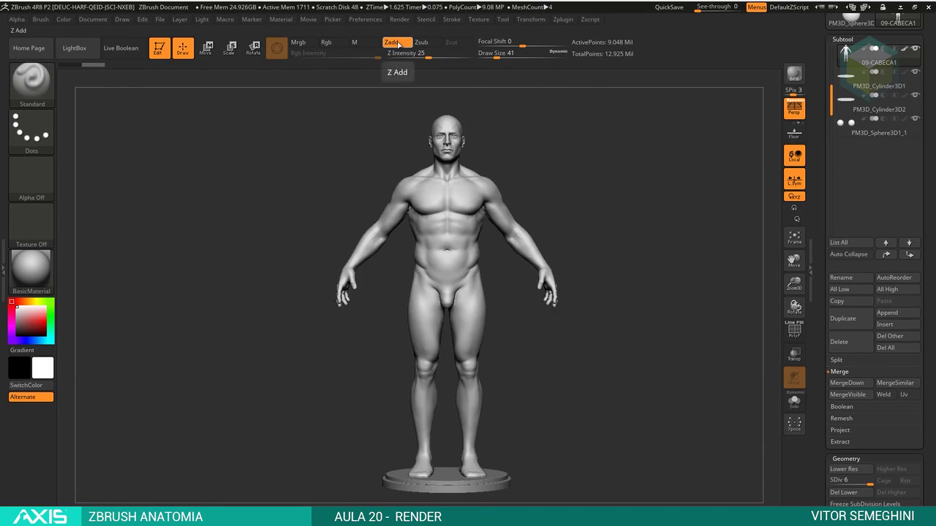
click(330, 46)
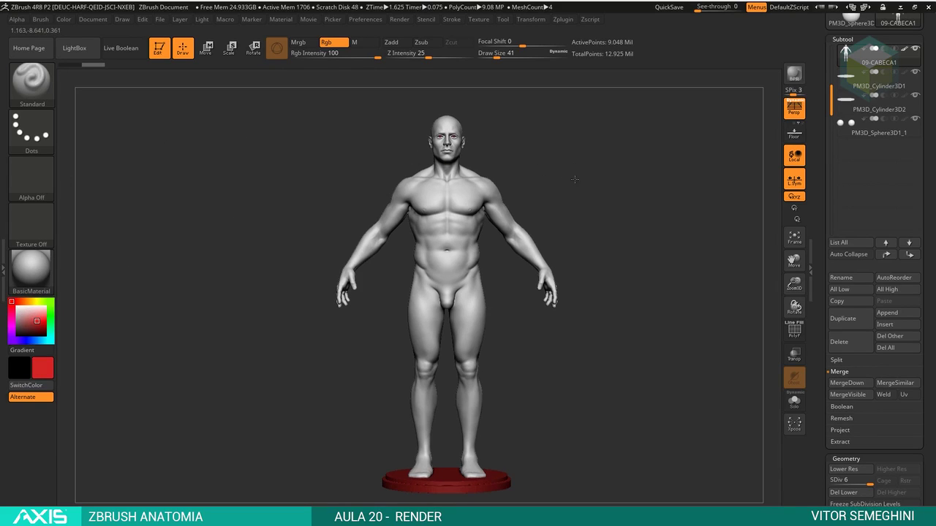
scroll(444, 468, up, 3)
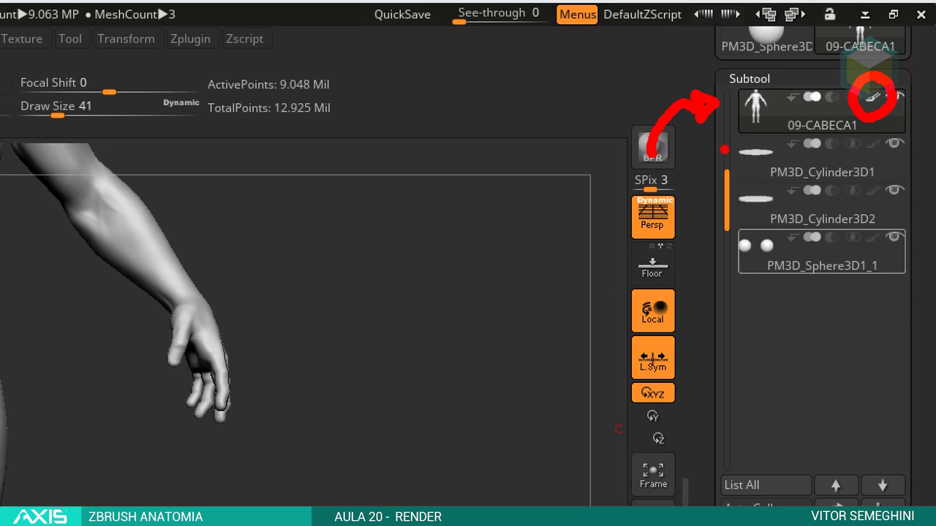
drag(731, 129, 730, 240)
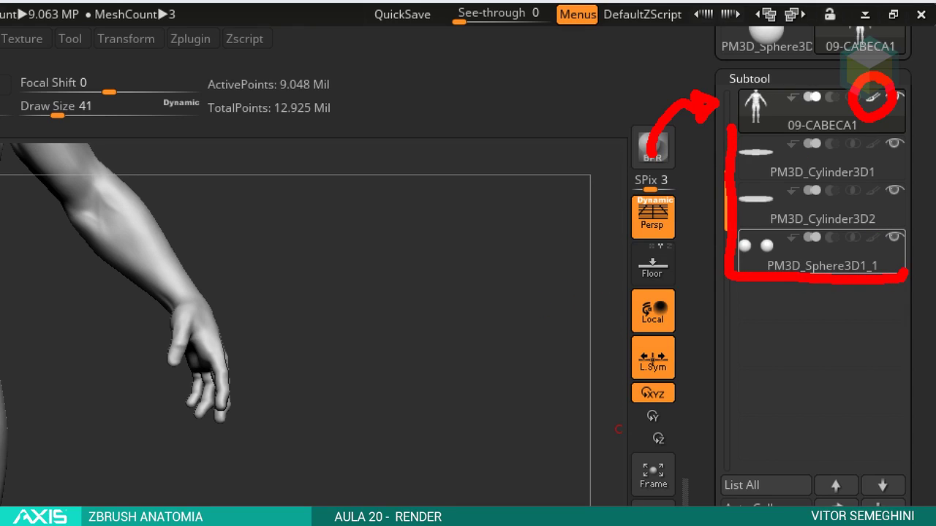
mouse_move(904, 273)
mouse_down()
mouse_move(922, 143)
mouse_move(837, 129)
mouse_move(736, 132)
mouse_up()
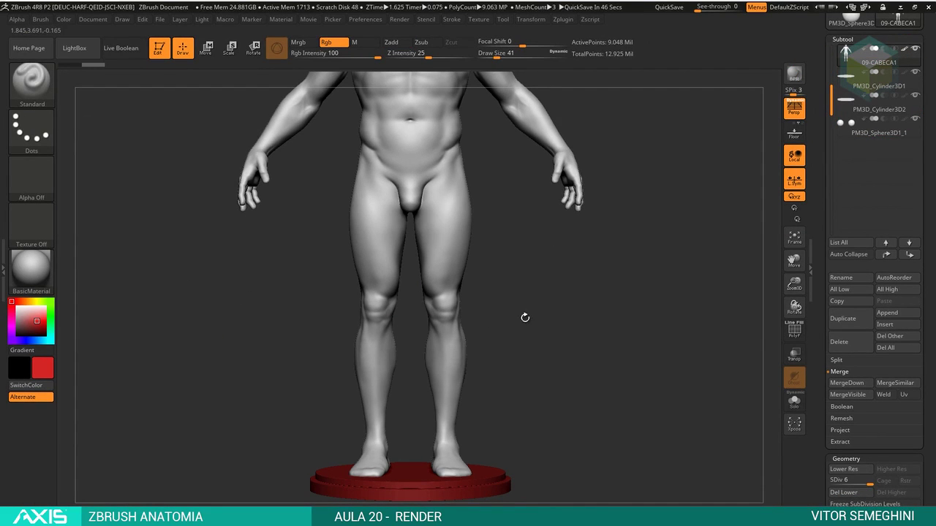
Step: Choose green, enlarge Draw Size to about 207 and paint test strokes across the pecs
key(f)
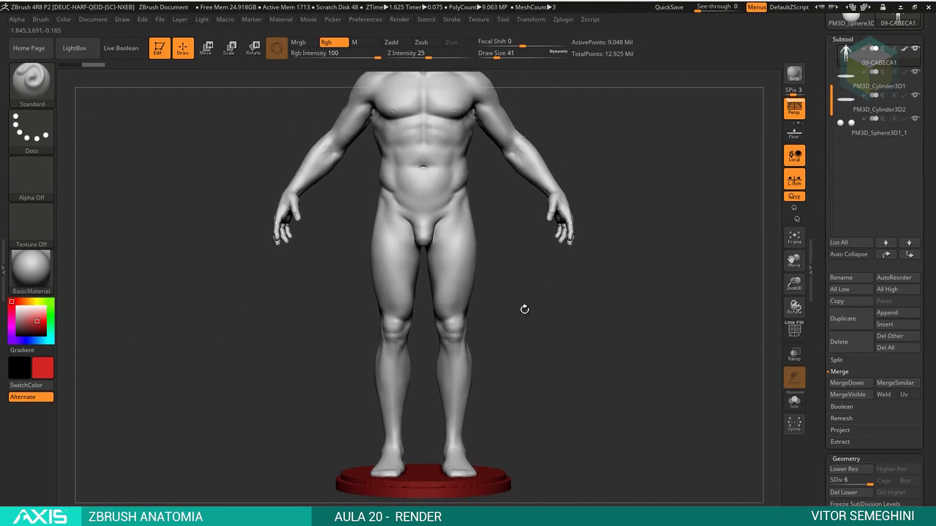
alt+drag(522, 310, 453, 116)
mouse_move(545, 201)
alt+mouse_down()
mouse_move(468, 329)
mouse_move(451, 471)
alt+mouse_up()
click(51, 313)
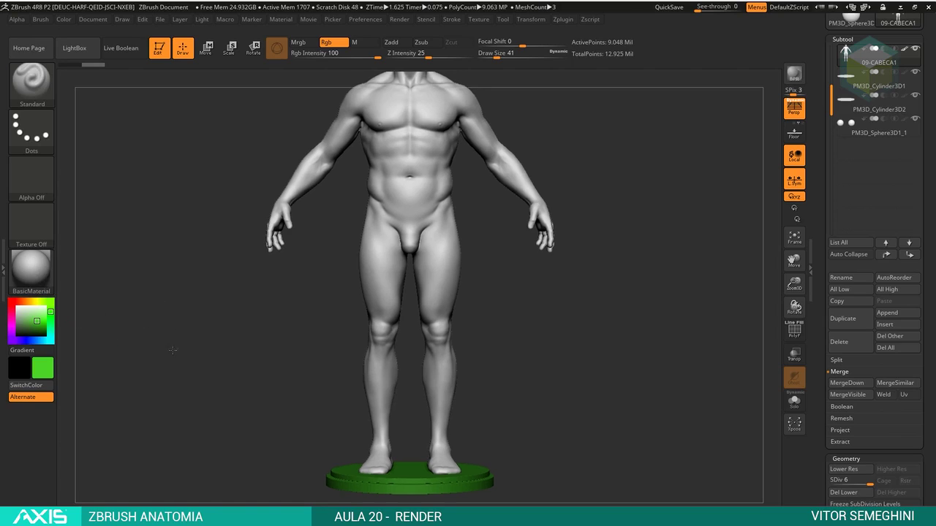
alt+drag(99, 320, 380, 239)
key(space)
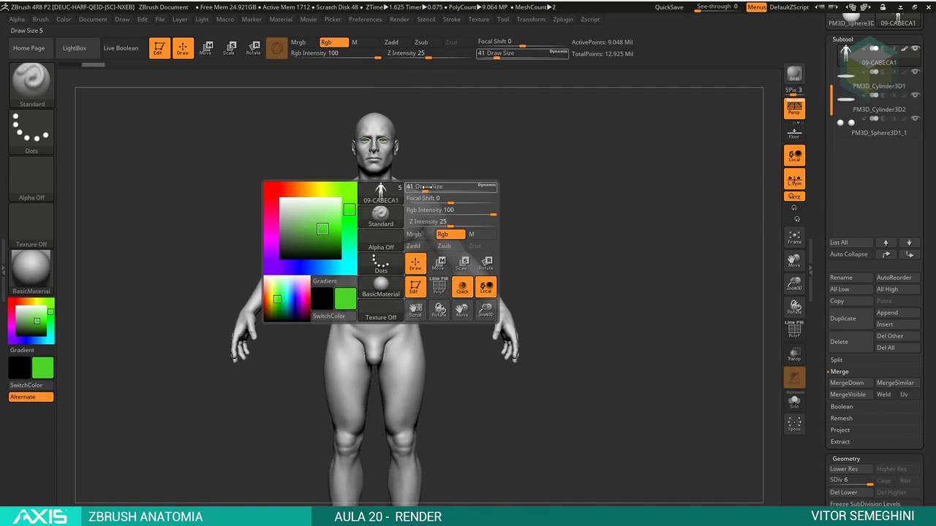
drag(413, 187, 446, 188)
drag(394, 209, 395, 300)
Step: Undo the green test strokes on the chest and torso
key(ctrl)
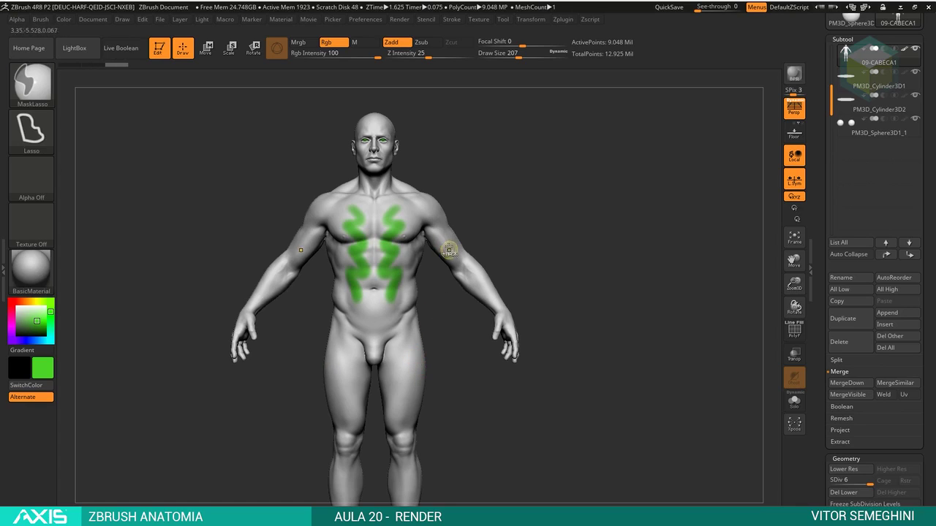
key(ctrl+z)
drag(399, 204, 395, 293)
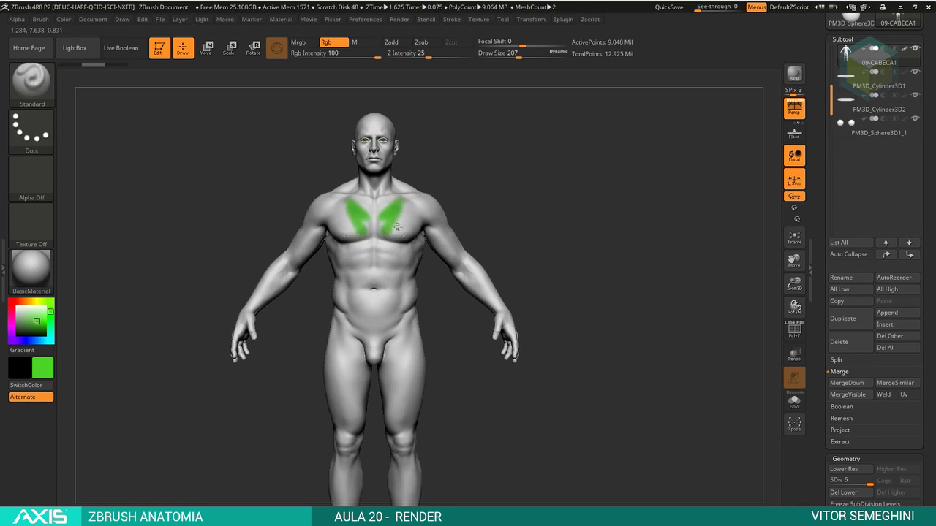
key(ctrl+z)
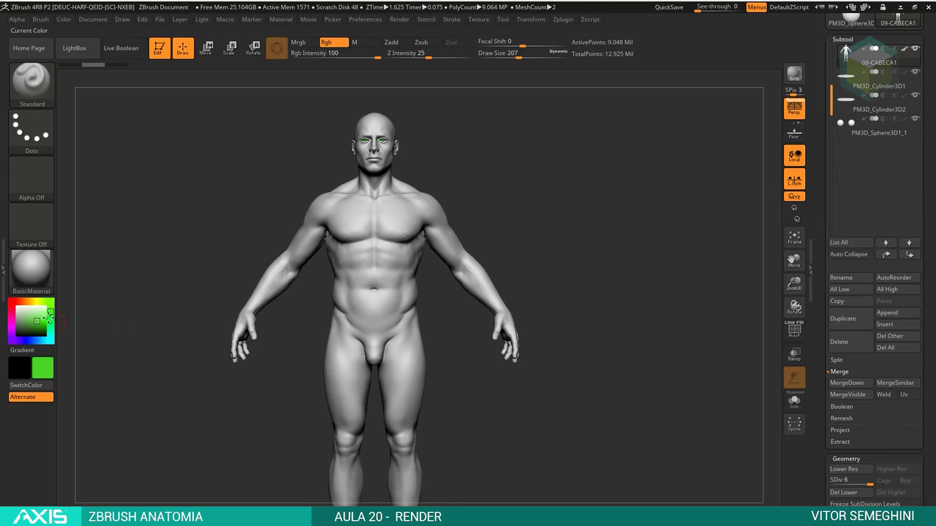
Step: Pick a tan skin colour (205, 169, 135) and fill the figure and base with it
click(30, 302)
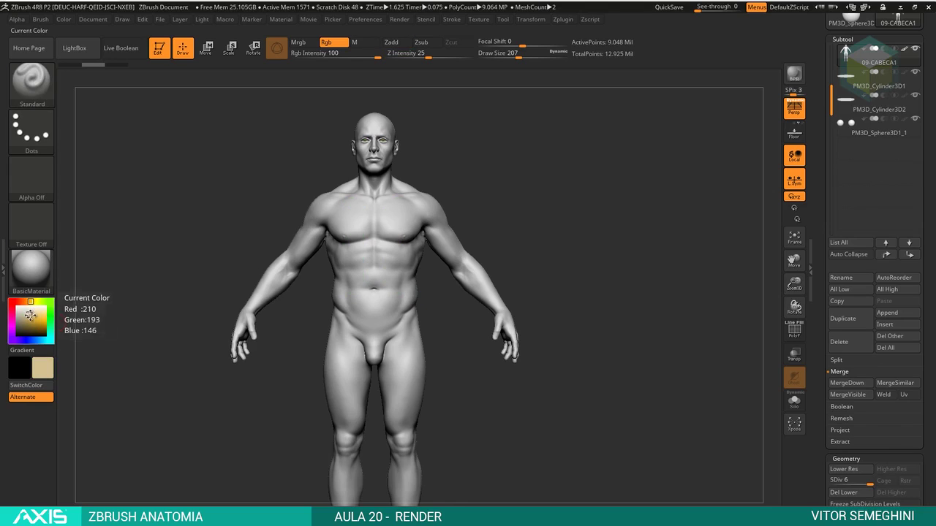
click(35, 315)
drag(35, 314, 27, 316)
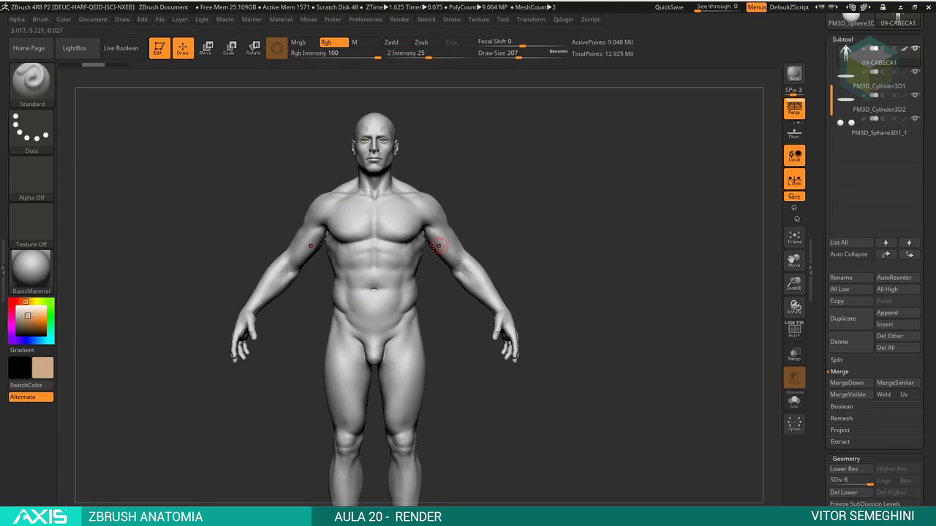
key(ctrl+f)
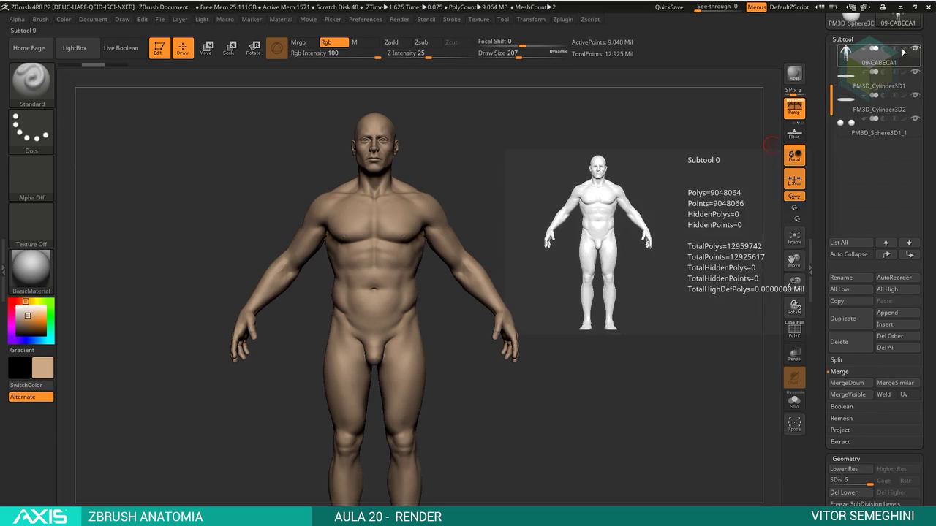
drag(546, 200, 560, 209)
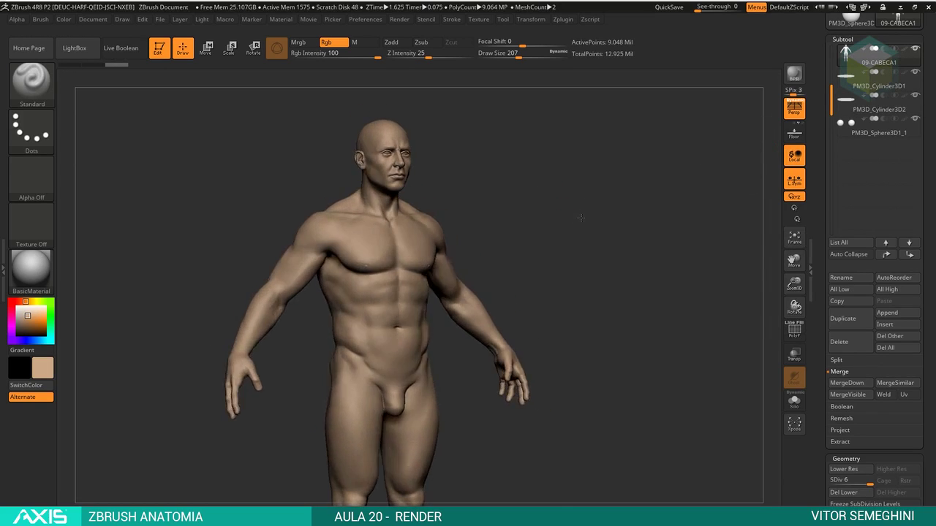
click(29, 314)
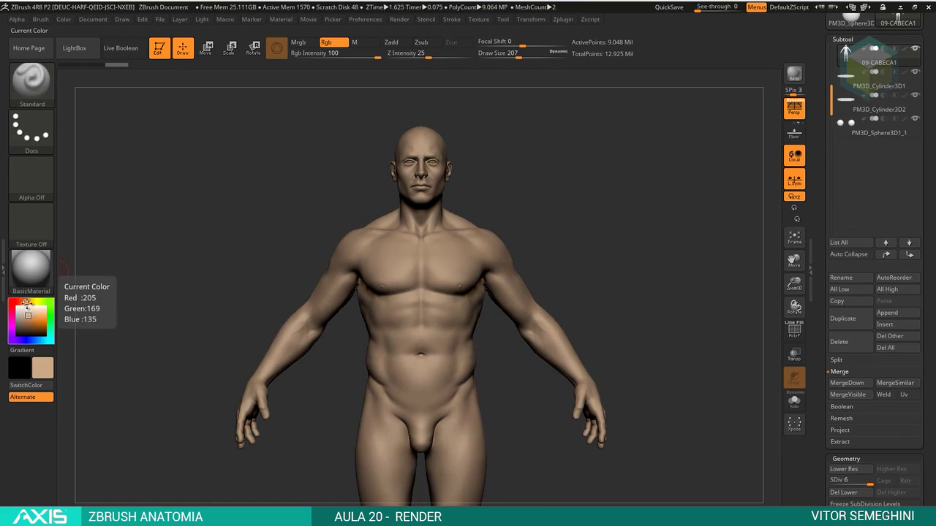
key(f)
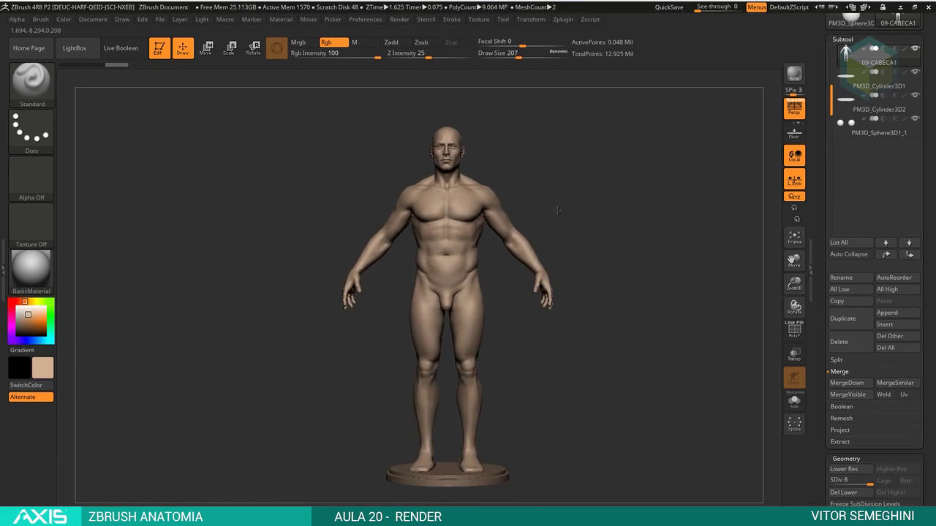
drag(580, 207, 593, 217)
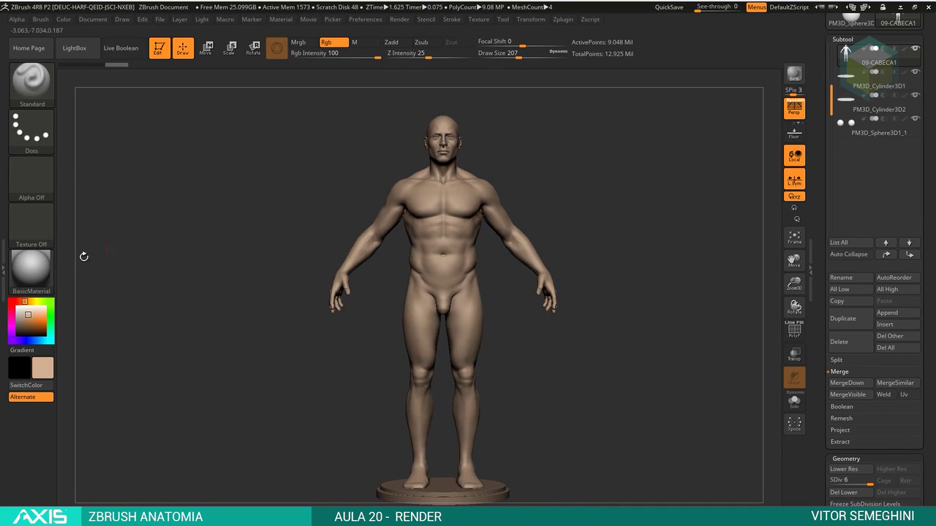
click(31, 269)
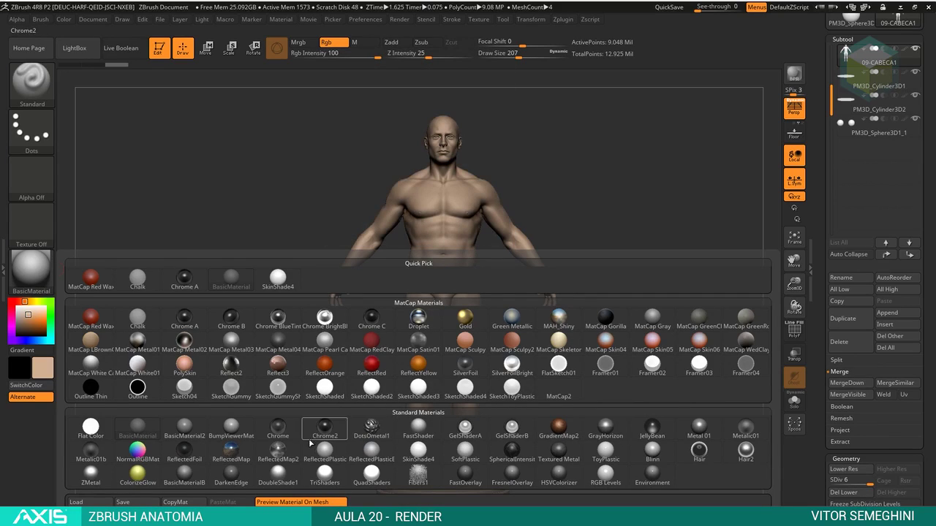
Step: Apply the SkinShade4 material and set the sculpt's colour to plain white
click(426, 457)
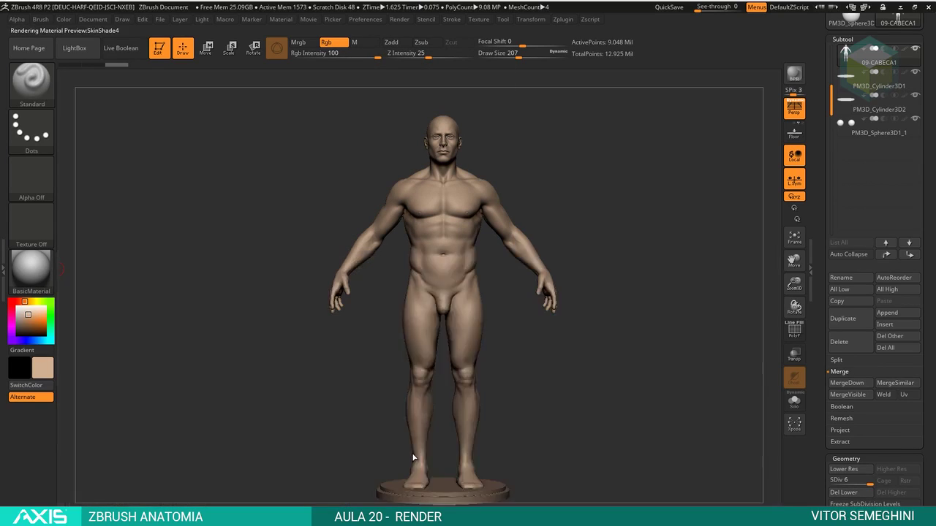
mouse_move(539, 384)
shift+mouse_down()
mouse_move(557, 437)
mouse_move(503, 339)
shift+mouse_up()
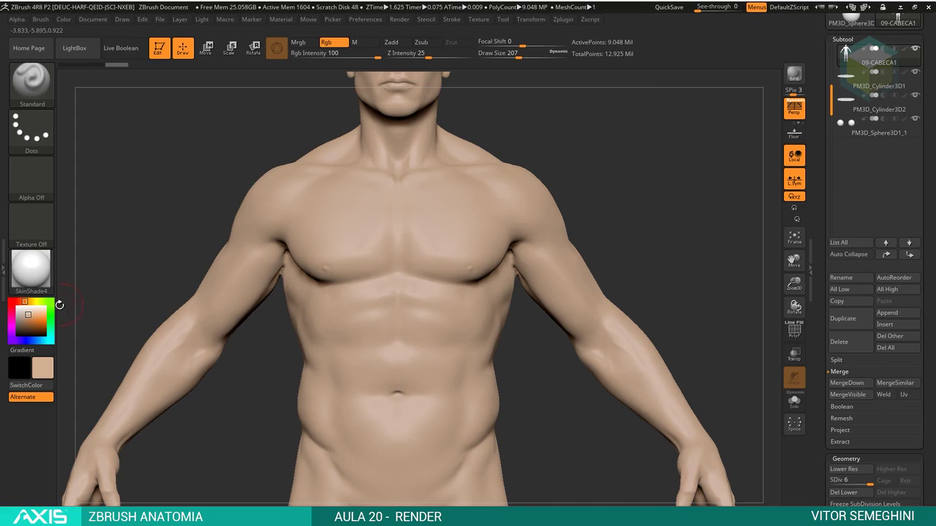
click(15, 305)
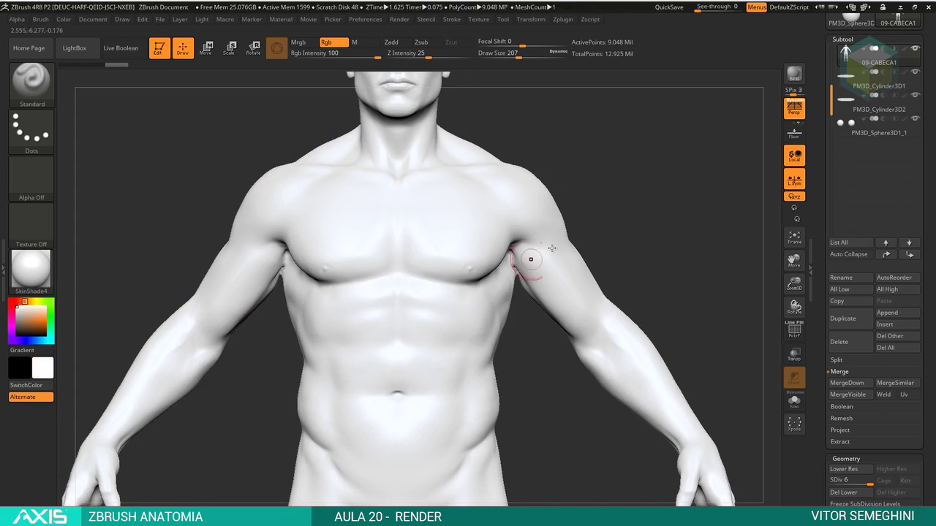
key(f)
mouse_move(580, 202)
mouse_down()
mouse_move(607, 206)
mouse_move(568, 209)
mouse_move(577, 183)
mouse_move(579, 221)
mouse_up()
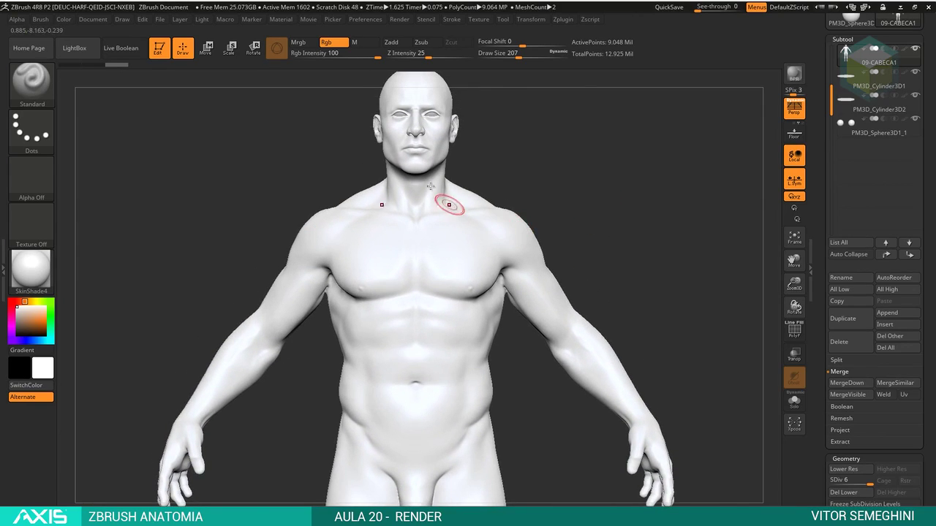
click(286, 20)
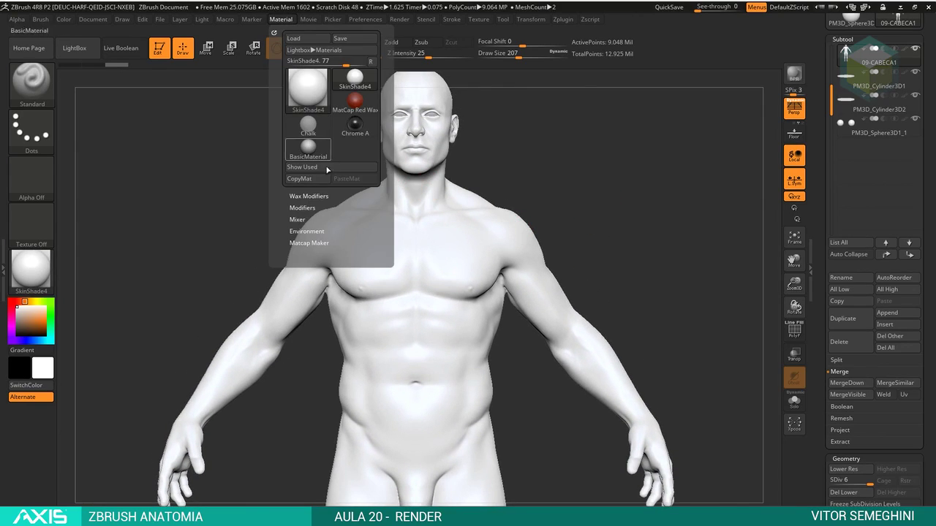
Step: Set SkinShade4 to Ambient 6, Specular 14, Diffuse 73, then pick a skin tone
click(307, 208)
drag(310, 240, 305, 242)
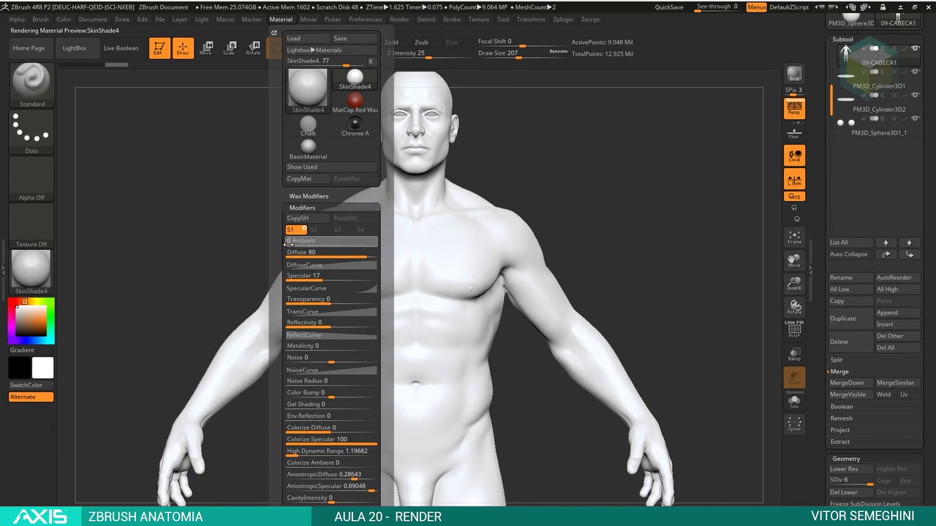
mouse_move(295, 246)
mouse_down()
mouse_move(308, 246)
mouse_move(311, 278)
mouse_up()
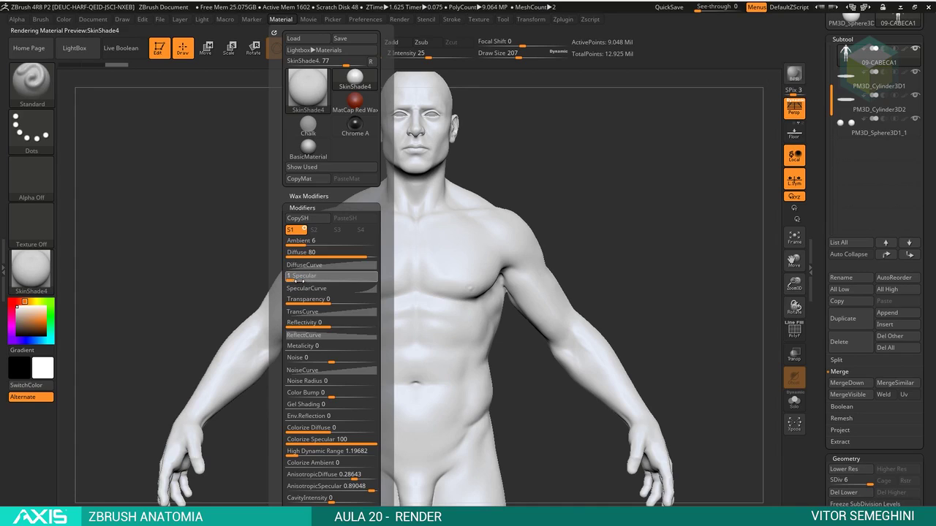
mouse_move(301, 279)
mouse_down()
mouse_move(368, 279)
mouse_move(314, 280)
mouse_up()
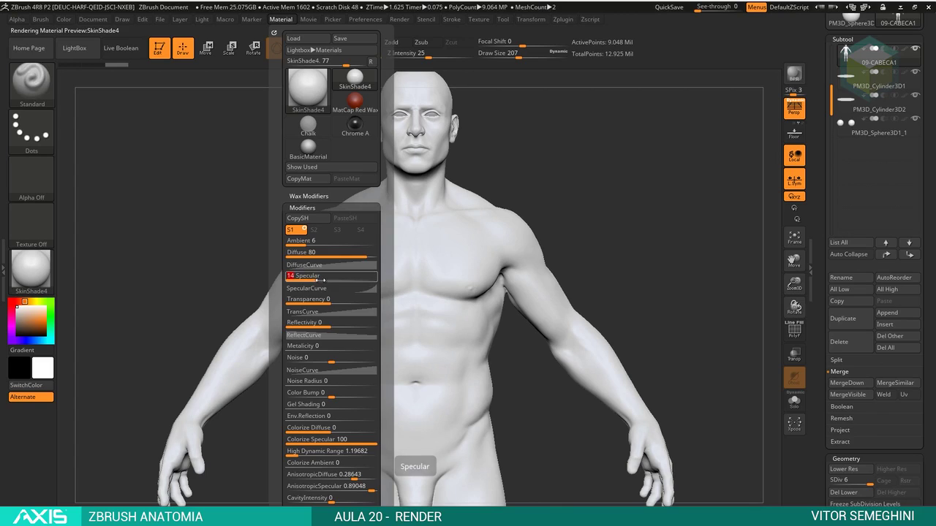
click(280, 19)
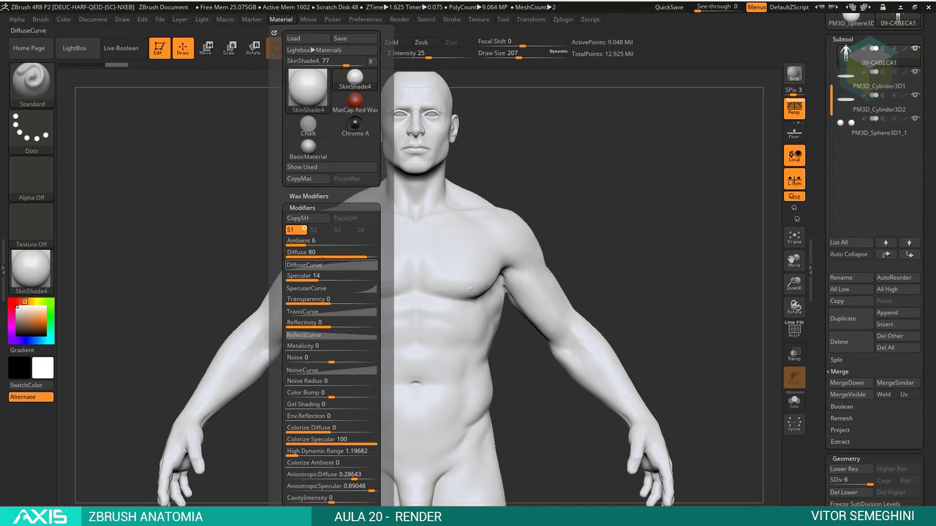
drag(341, 258, 361, 257)
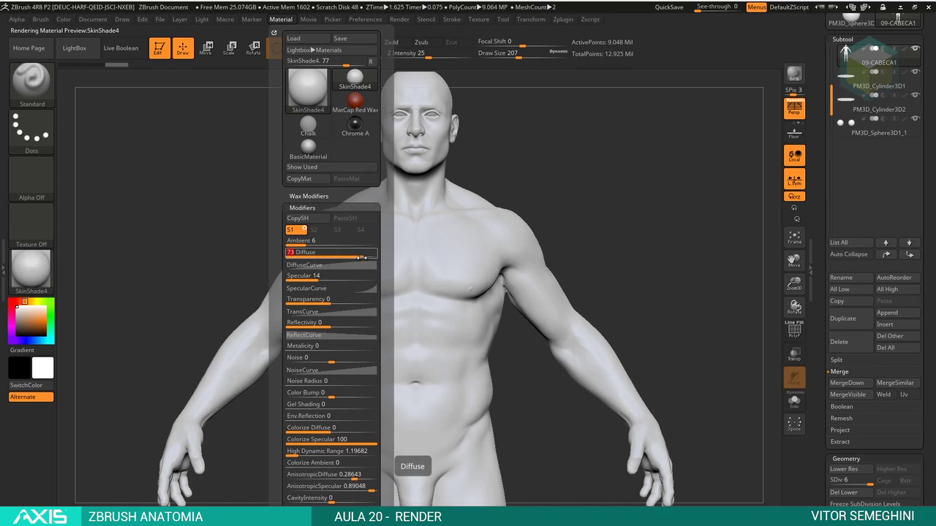
scroll(334, 282, down, 4)
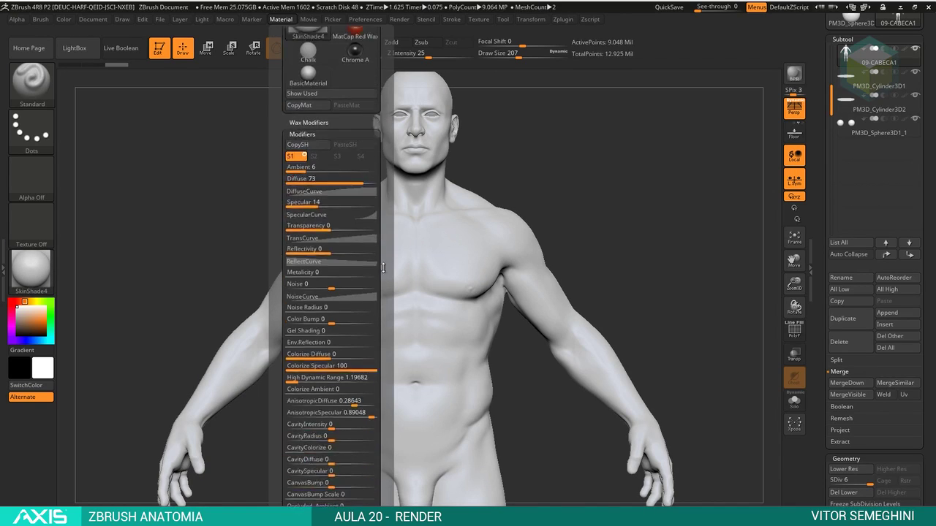
scroll(334, 284, down, 1)
click(334, 282)
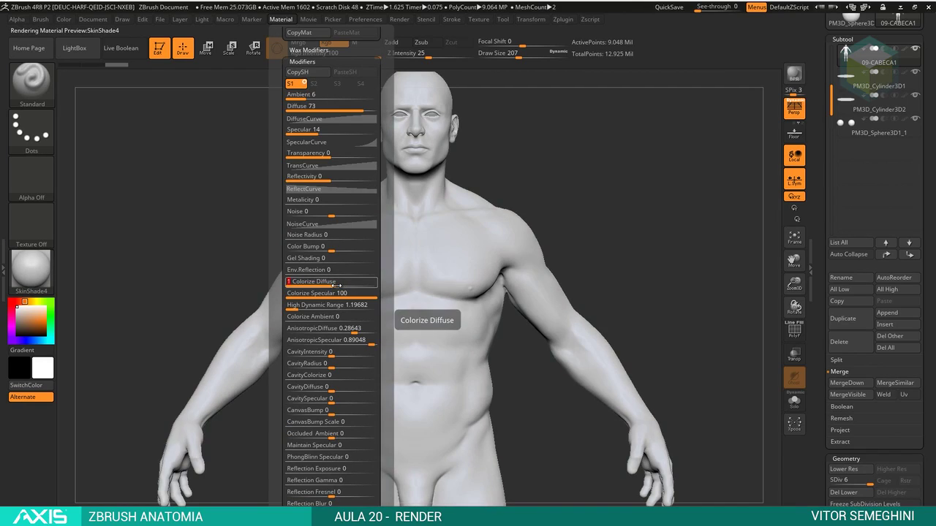
mouse_move(516, 253)
mouse_down()
mouse_move(585, 256)
mouse_move(512, 256)
mouse_up()
Step: Adjust the skin colour in the colour picker and view the whole figure from front and three-quarter angles
click(23, 302)
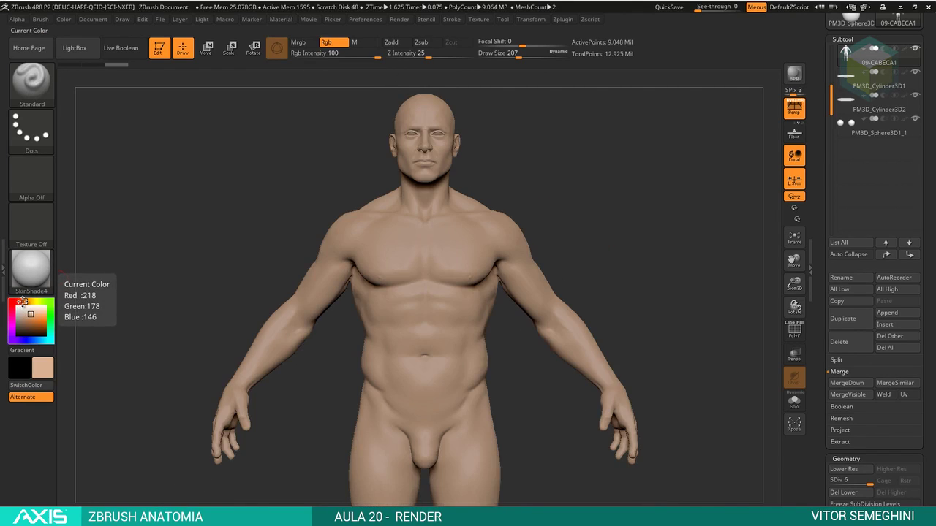
click(30, 314)
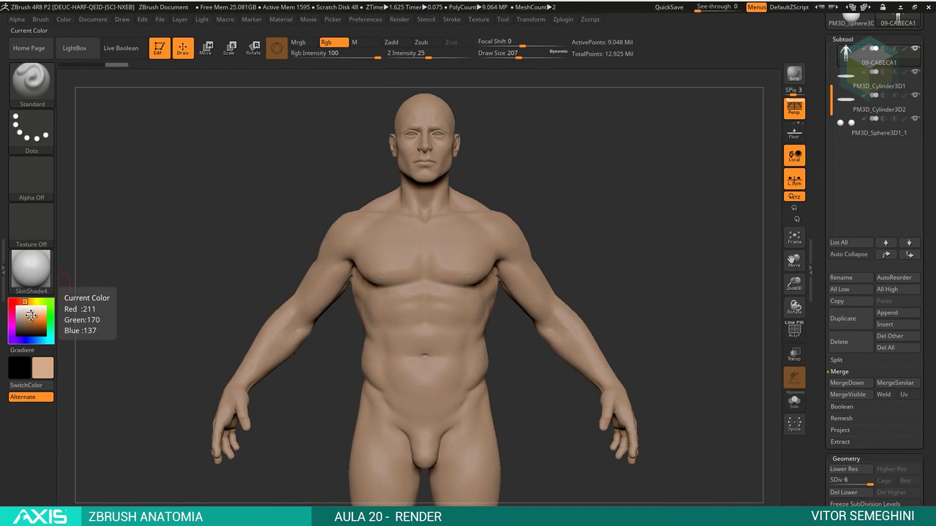
drag(30, 314, 30, 312)
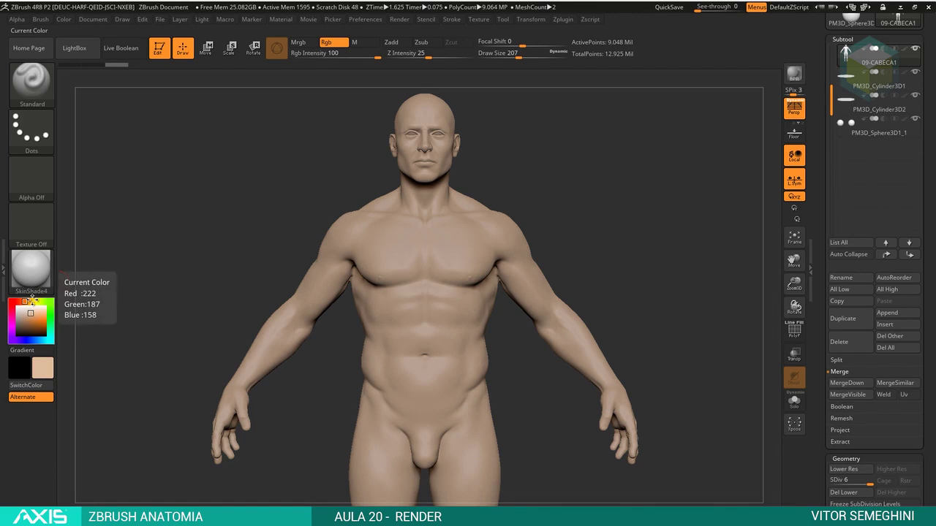
ctrl+right_drag(606, 256, 583, 196)
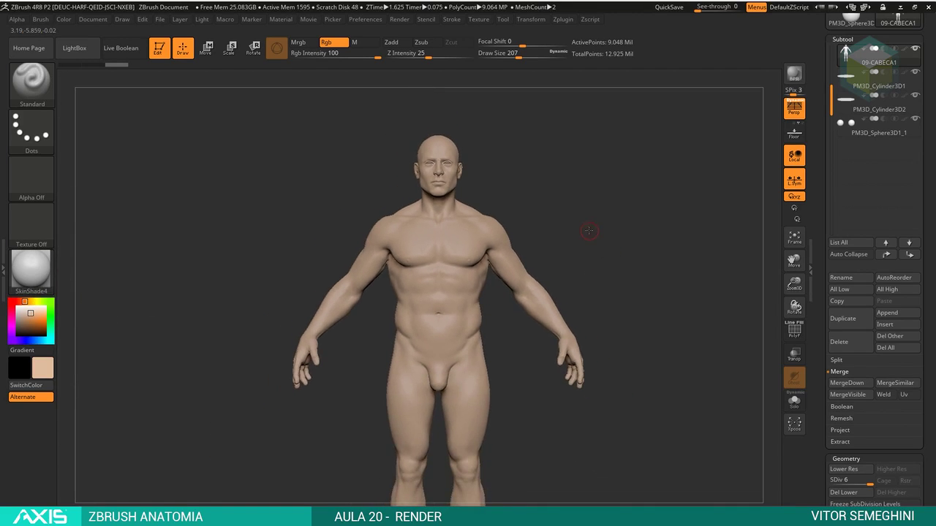
mouse_move(583, 195)
mouse_down()
mouse_move(607, 219)
mouse_move(577, 241)
mouse_up()
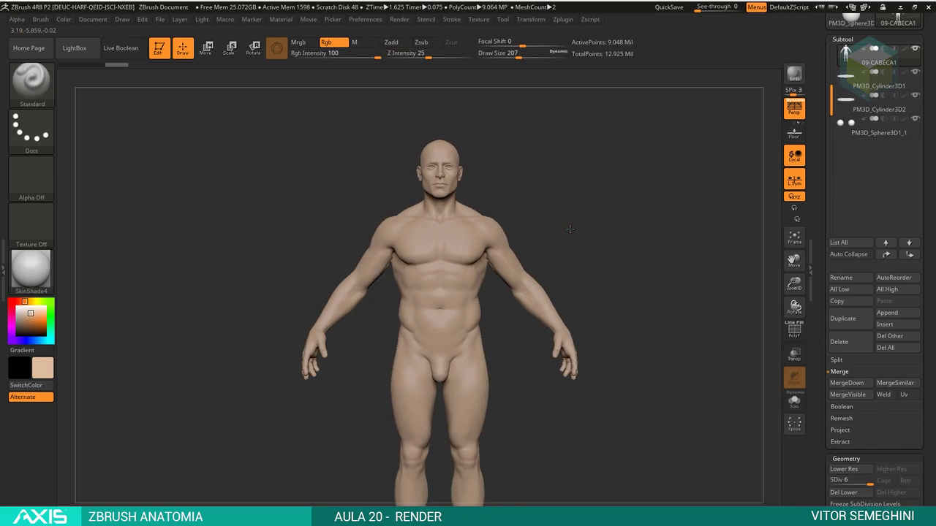
mouse_move(577, 241)
ctrl+right_down()
mouse_move(573, 254)
mouse_move(581, 247)
ctrl+right_up()
drag(580, 246, 574, 234)
mouse_move(573, 234)
ctrl+right_down()
mouse_move(565, 219)
mouse_move(501, 210)
ctrl+right_up()
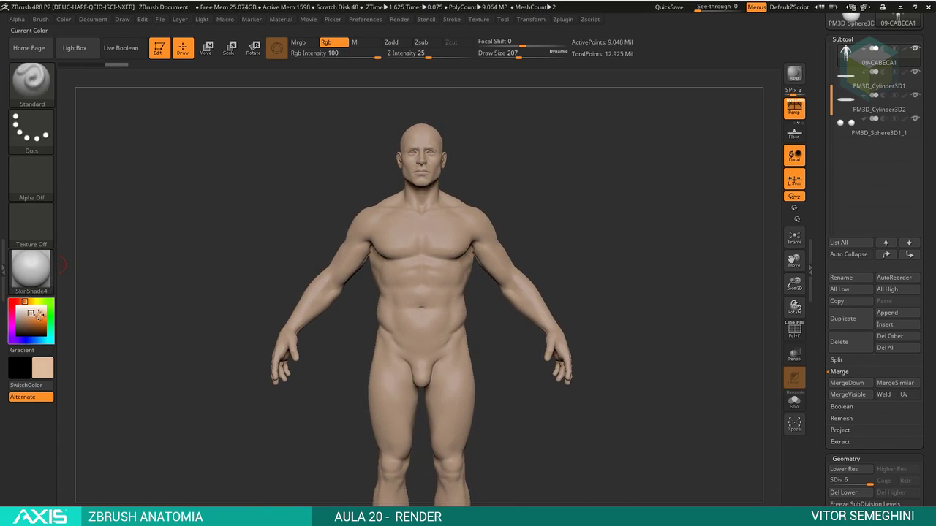
Step: Shift the skin colour to a tan, check the side profile and torso, and open the material library
click(28, 318)
drag(27, 317, 30, 316)
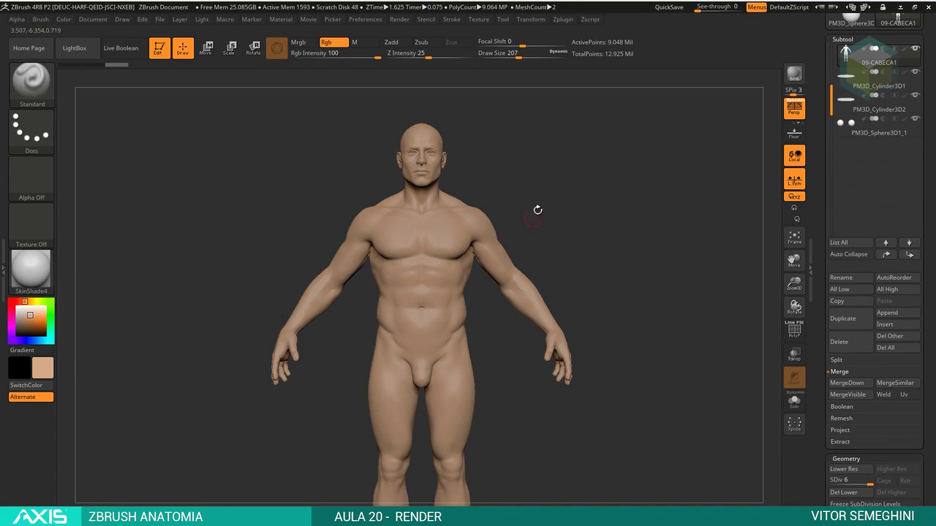
mouse_move(538, 208)
mouse_down()
mouse_move(495, 184)
mouse_move(469, 256)
mouse_up()
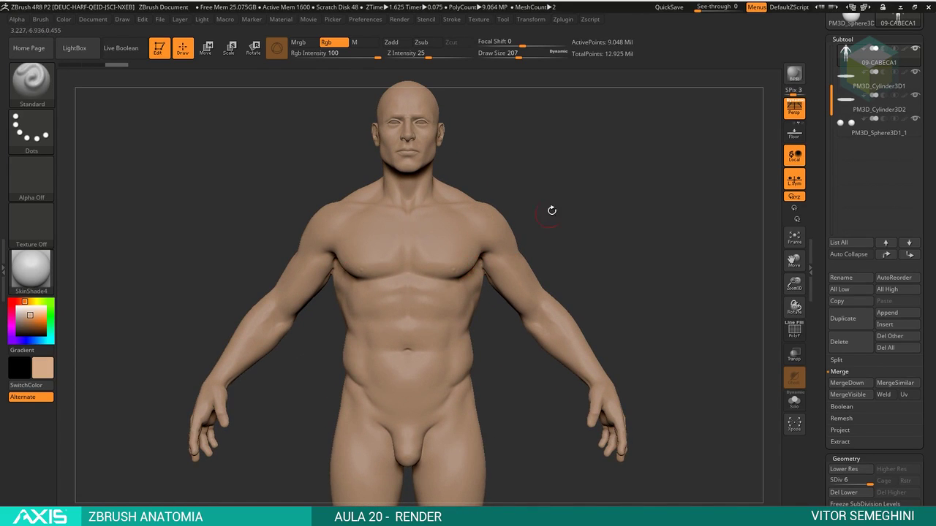
drag(551, 210, 498, 254)
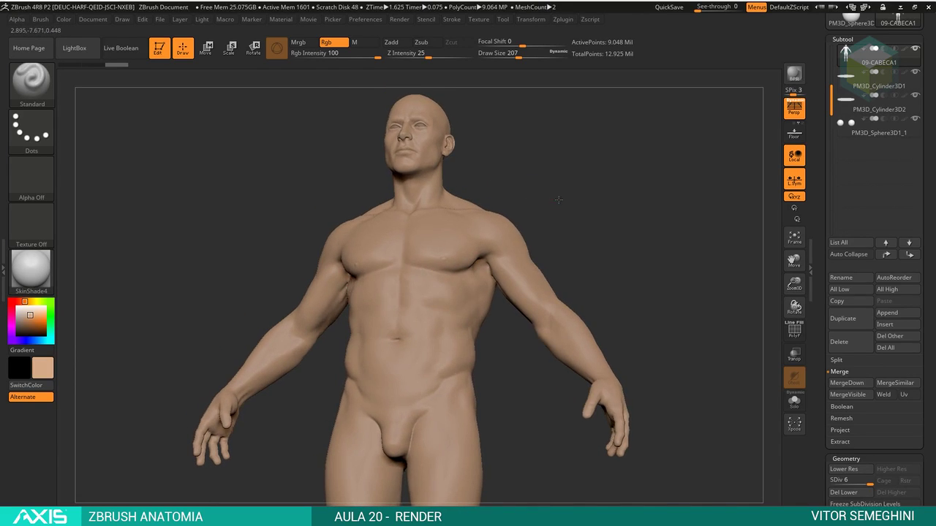
shift+drag(555, 212, 479, 226)
click(43, 260)
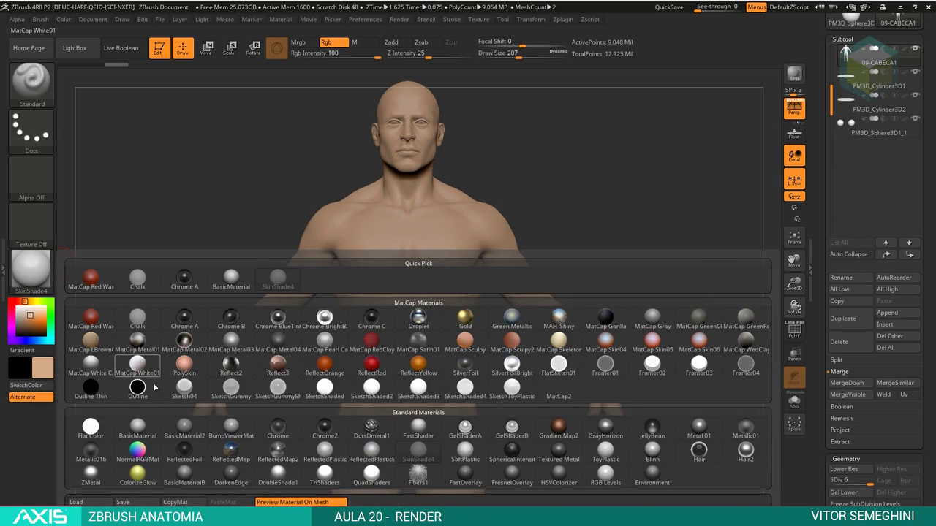
Step: Apply BasicMaterial, frame the body, warm the skin colour slightly, and select the next subtool
click(139, 425)
key(f)
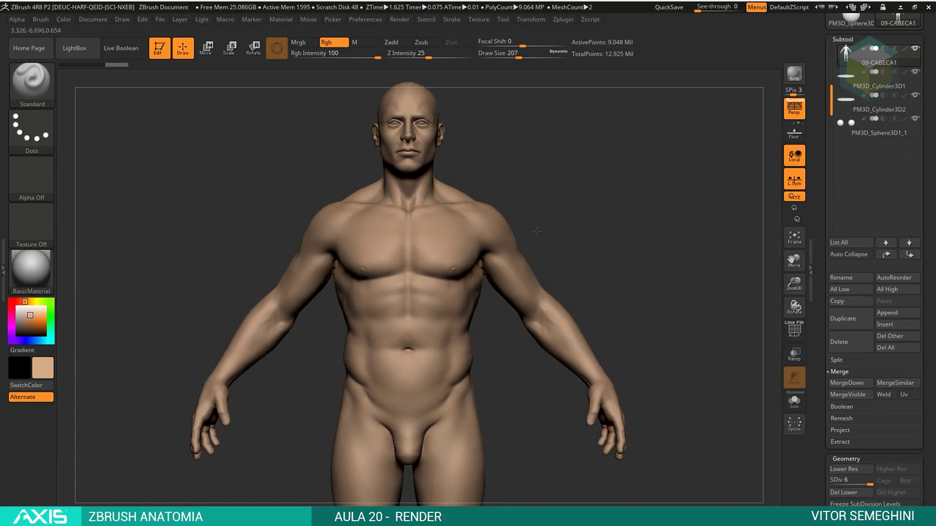
alt+drag(544, 242, 536, 201)
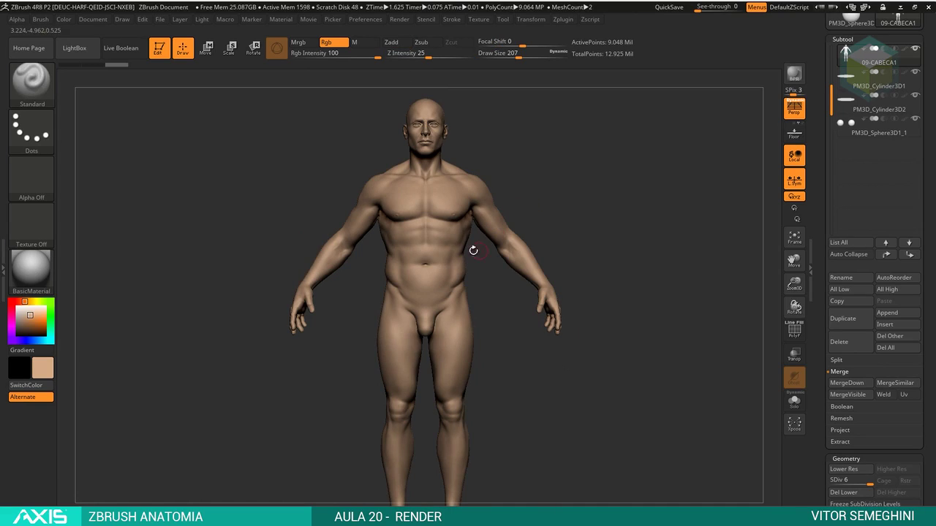
mouse_move(484, 263)
alt+mouse_down()
mouse_move(491, 329)
mouse_move(525, 288)
mouse_move(543, 219)
alt+mouse_up()
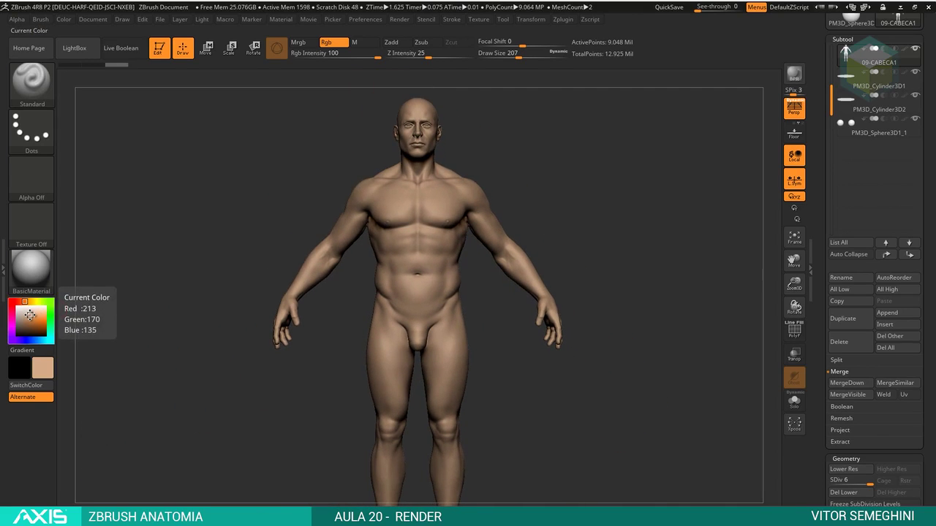
click(30, 315)
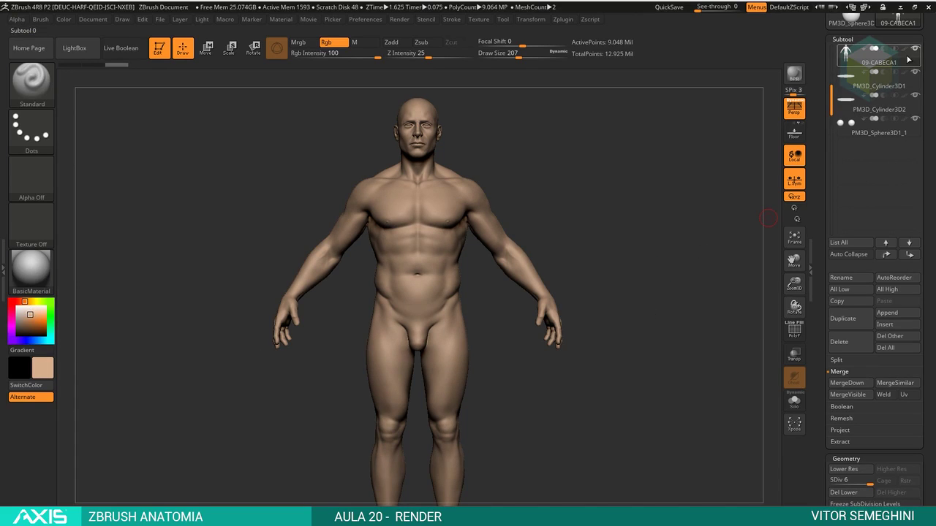
click(877, 86)
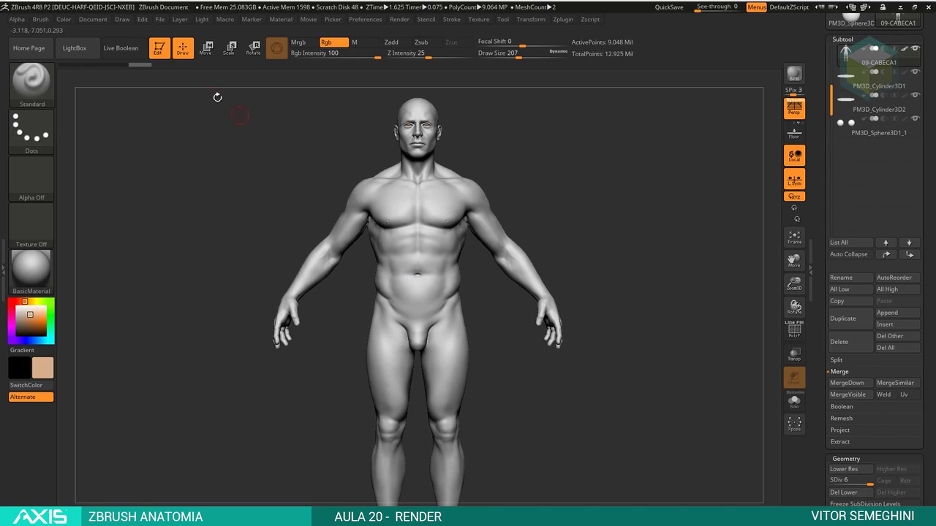
Step: Fill the body with the tan skin colour using Color > FillObject, checking the back and front
click(122, 19)
click(64, 19)
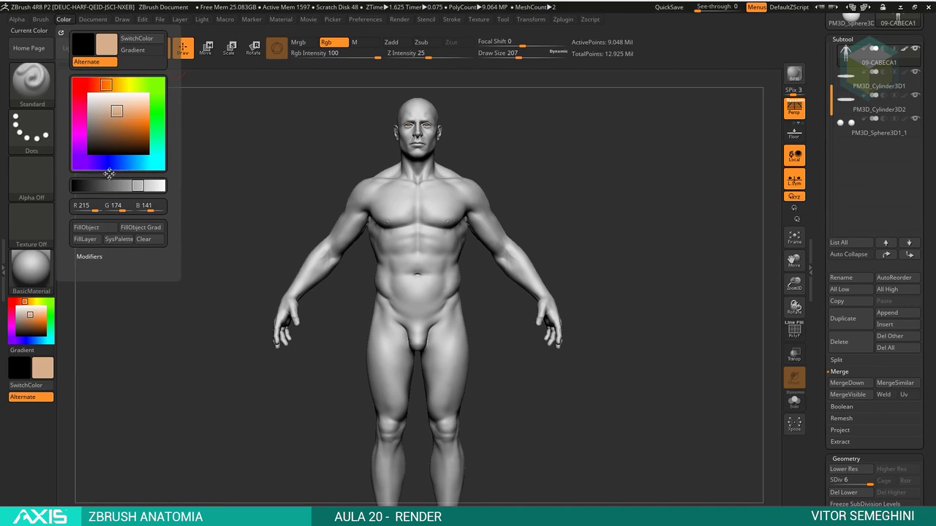
click(103, 227)
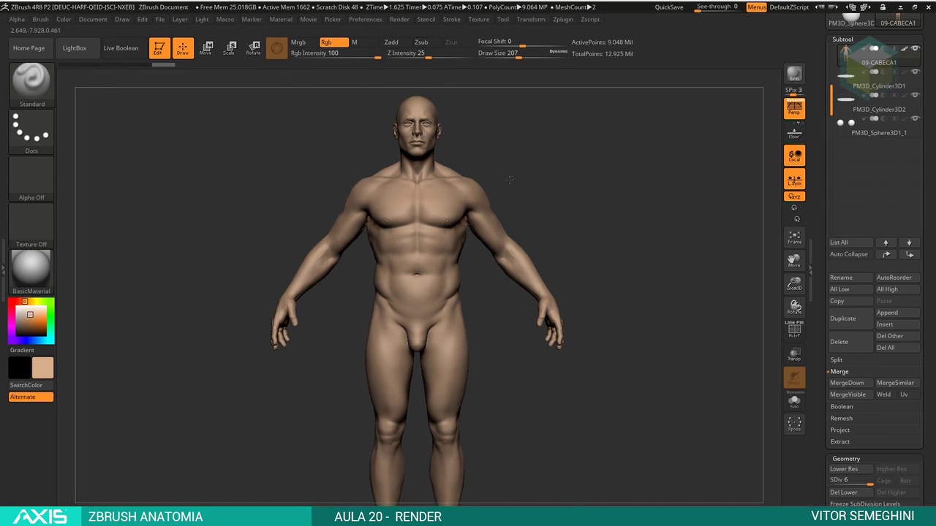
mouse_move(505, 176)
mouse_down()
mouse_move(581, 187)
mouse_move(525, 168)
mouse_up()
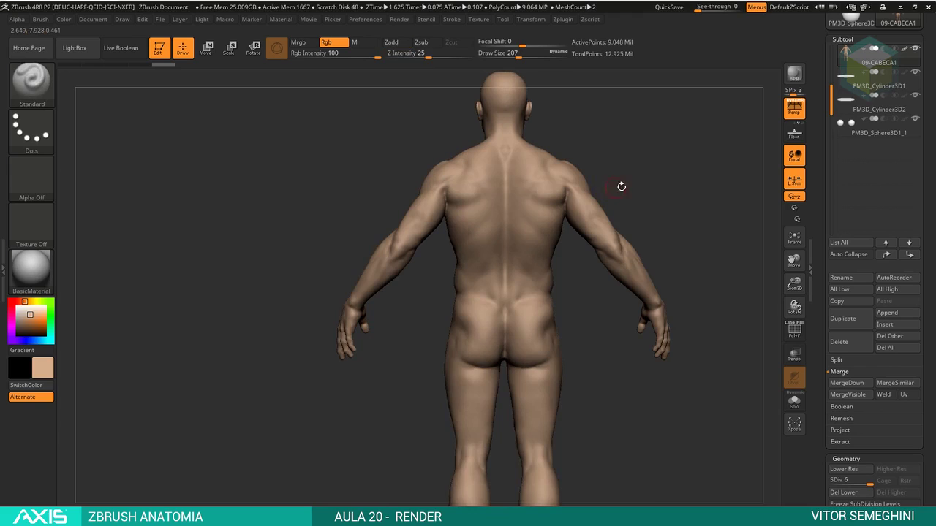
mouse_move(723, 212)
mouse_down()
mouse_move(576, 219)
mouse_move(718, 326)
mouse_move(656, 232)
mouse_up()
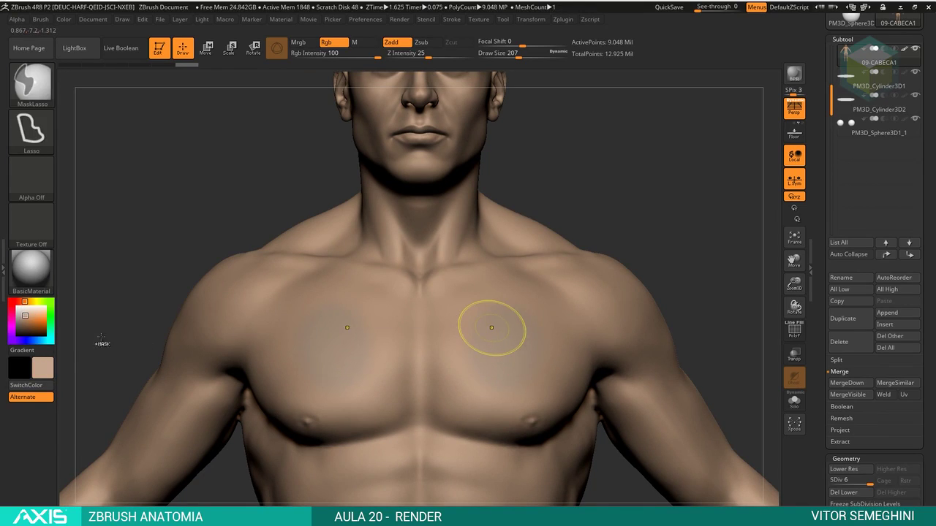
Step: Undo the pale paint patches on the chest and lower Rgb Intensity to 50
drag(477, 307, 512, 336)
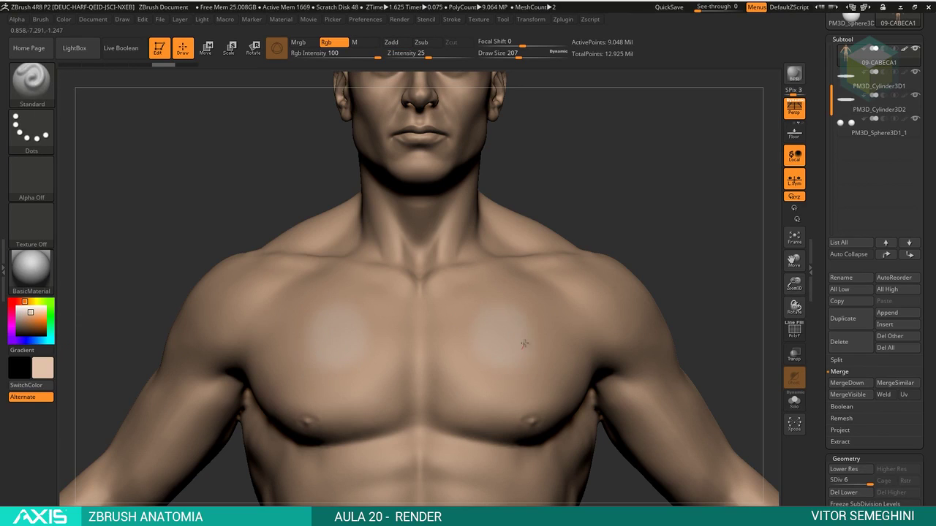
key(ctrl+z)
key(ctrl+z)
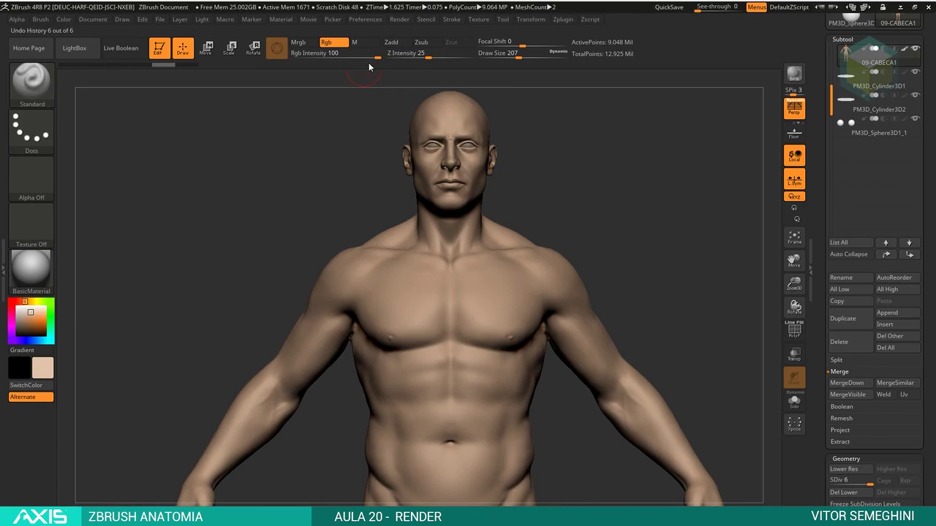
drag(374, 55, 352, 55)
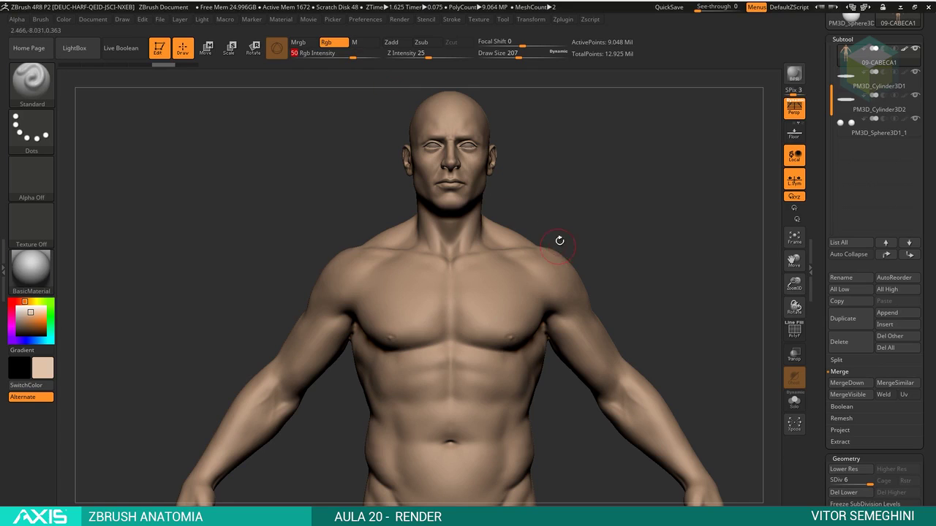
Step: Raise the brush Draw Size to 602 and turn to a close front view of the head
key(space)
mouse_move(582, 234)
mouse_down()
mouse_move(591, 234)
mouse_move(492, 314)
mouse_up()
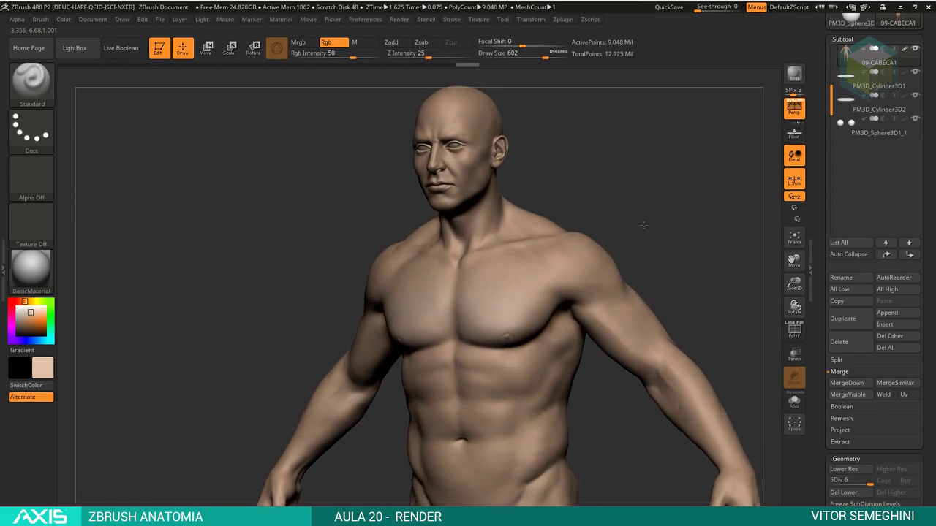
mouse_move(644, 256)
shift+mouse_down()
mouse_move(611, 179)
mouse_move(461, 274)
mouse_move(488, 199)
mouse_move(88, 311)
shift+mouse_up()
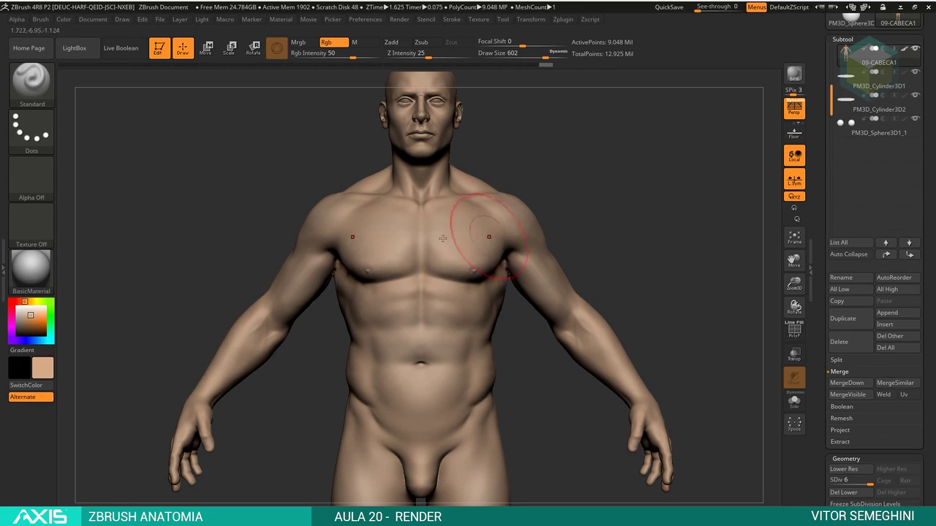
mouse_move(583, 226)
mouse_down()
mouse_move(287, 296)
mouse_move(497, 302)
mouse_up()
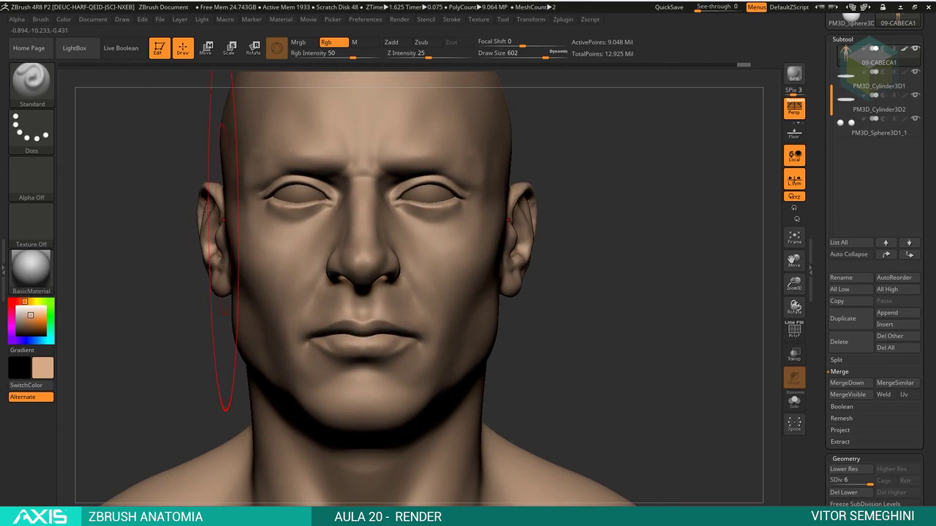
Step: Lower the brush Draw Size to 68 and inspect the head from three-quarter and front views
key(space)
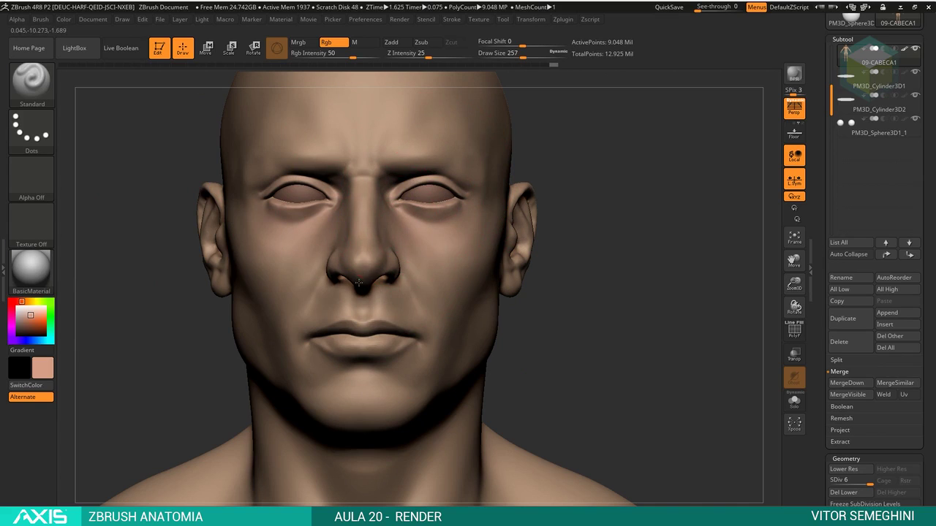
drag(594, 244, 512, 263)
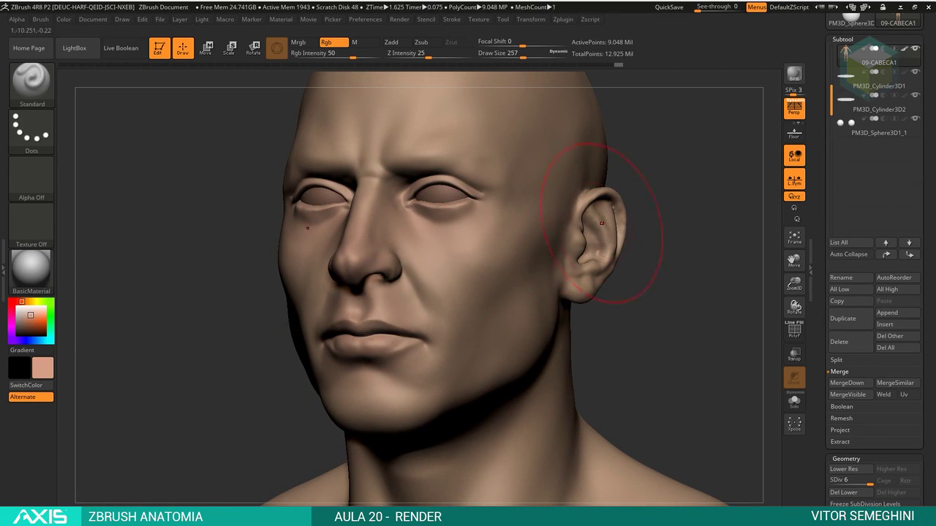
shift+drag(648, 283, 668, 298)
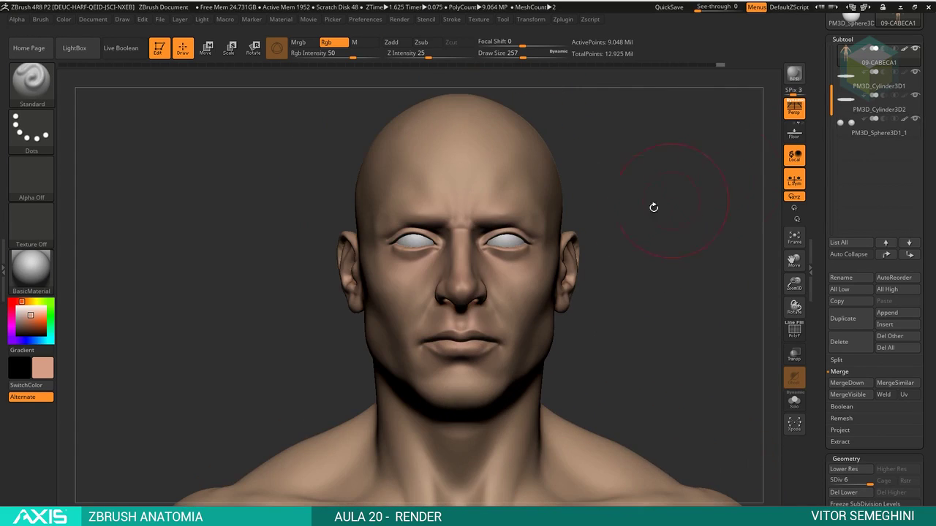
drag(654, 207, 484, 292)
mouse_move(676, 175)
mouse_down()
mouse_move(502, 198)
mouse_move(612, 224)
mouse_move(664, 288)
mouse_up()
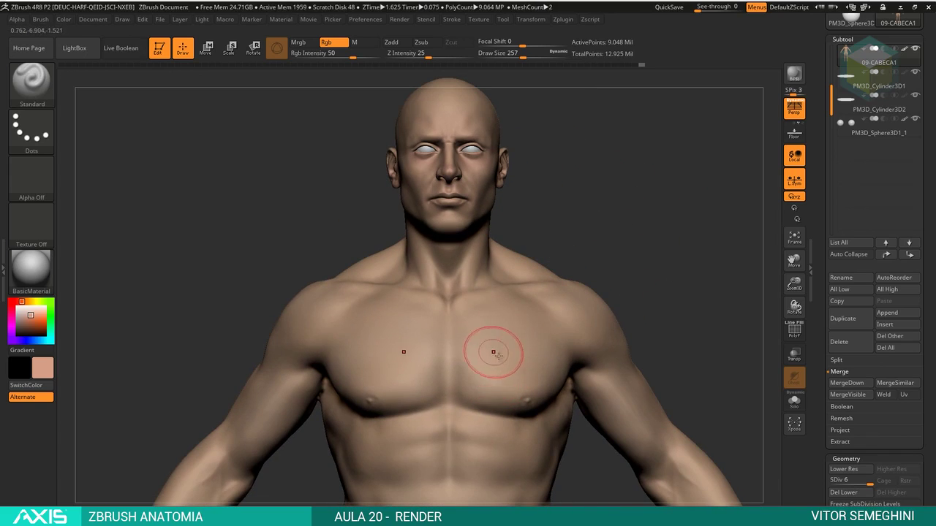
Step: Sample a skin tone from the chest with C as the paint colour and zoom close on the face
key(c)
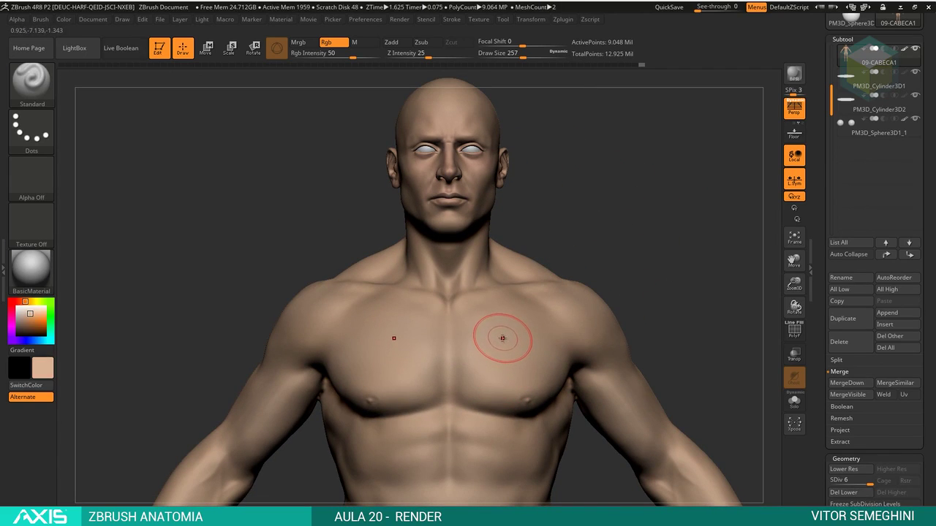
mouse_move(564, 229)
alt+mouse_down()
mouse_move(564, 266)
mouse_move(462, 263)
alt+mouse_up()
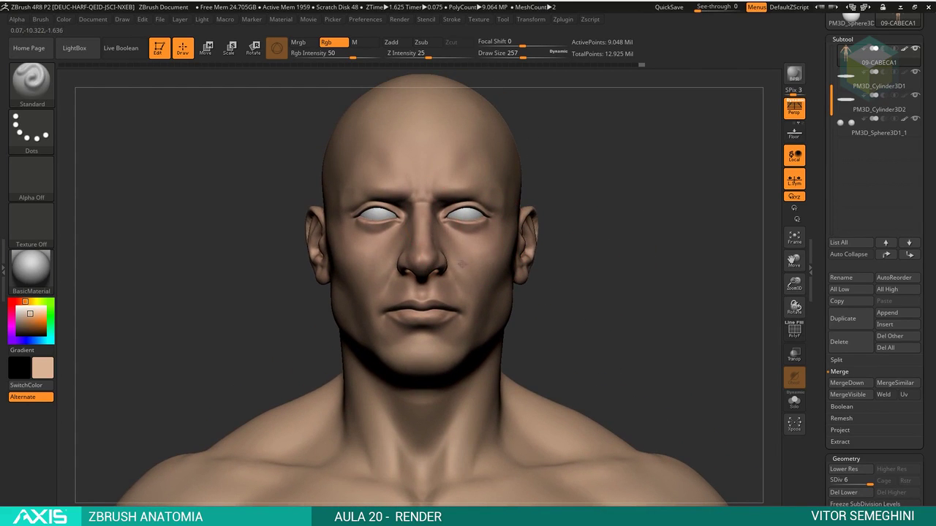
drag(509, 233, 95, 307)
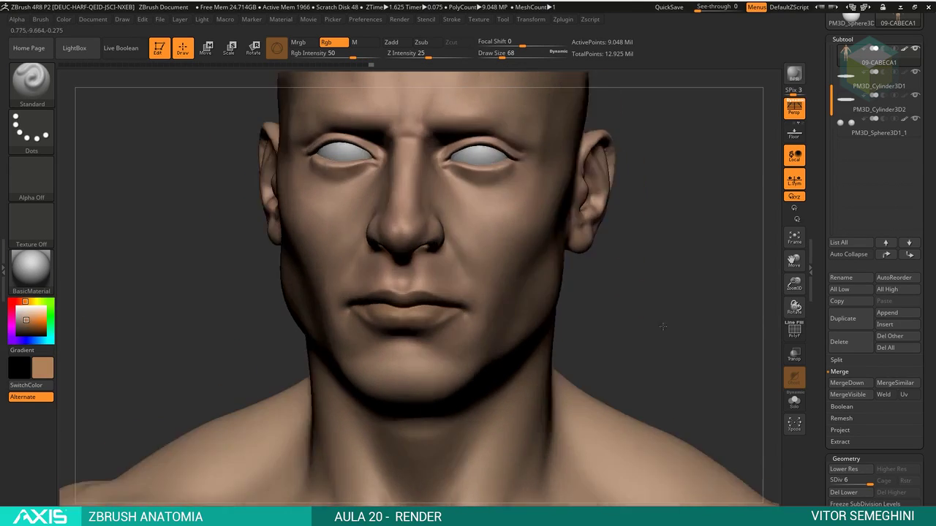
Step: Pick a lighter skin tone as the paint colour and set Draw Size to 393, framing the head front-on
shift+drag(168, 307, 148, 336)
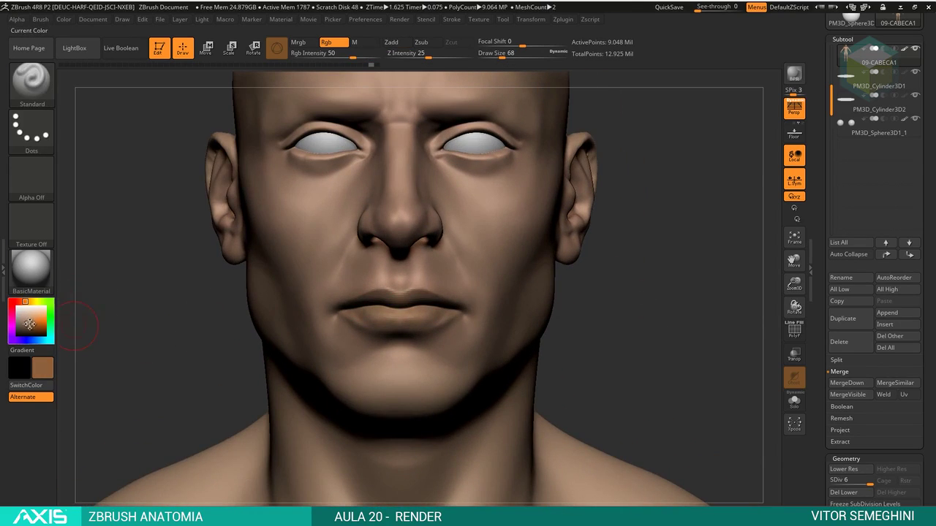
drag(382, 315, 404, 294)
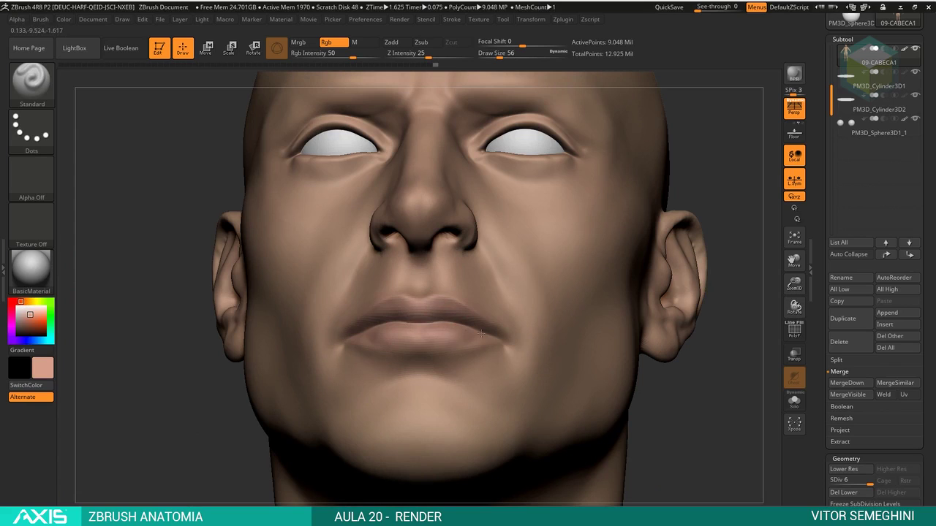
click(29, 322)
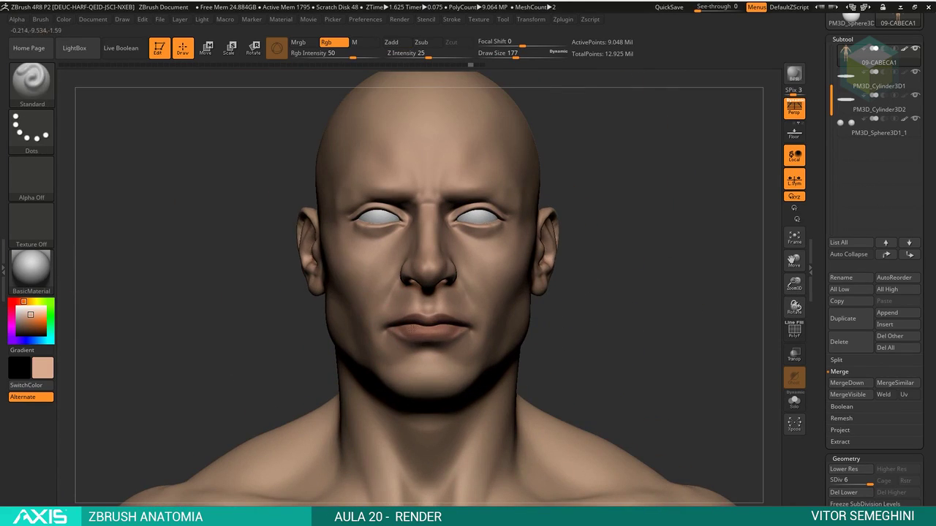
drag(187, 312, 126, 319)
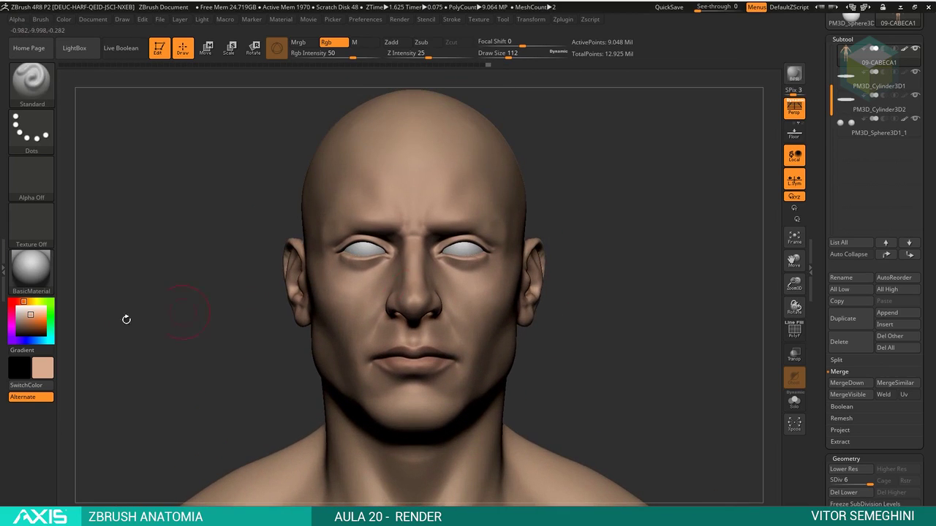
click(23, 327)
drag(658, 241, 596, 258)
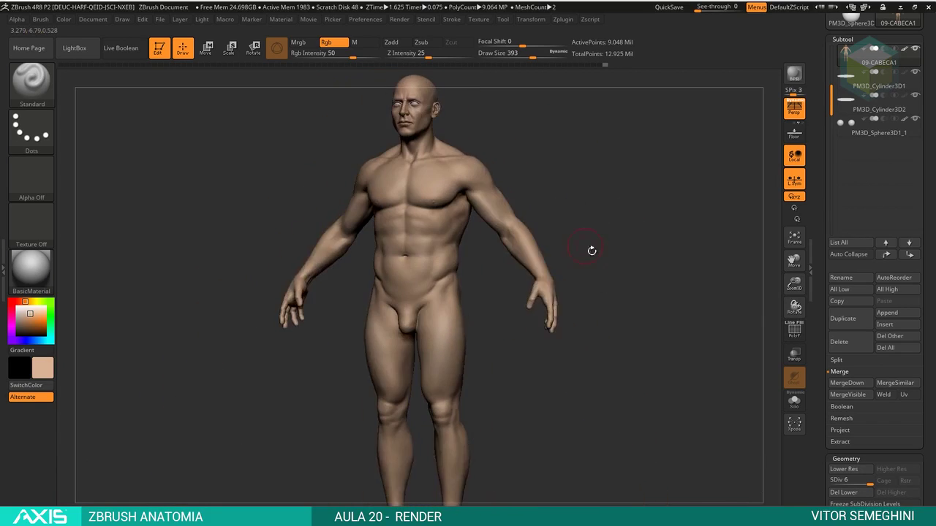
Step: Pick a darker brown paint colour, raise Draw Size to 784, and zoom on the torso front
drag(591, 251, 477, 298)
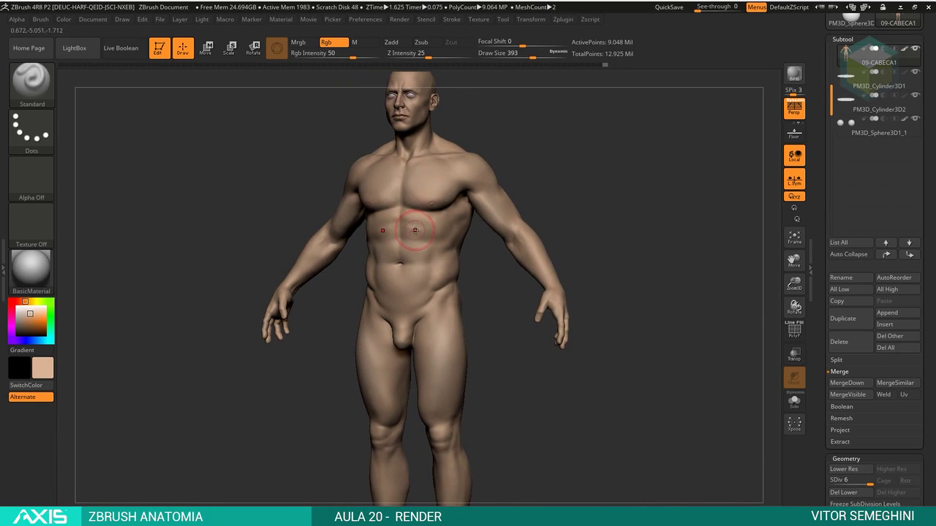
drag(30, 315, 27, 322)
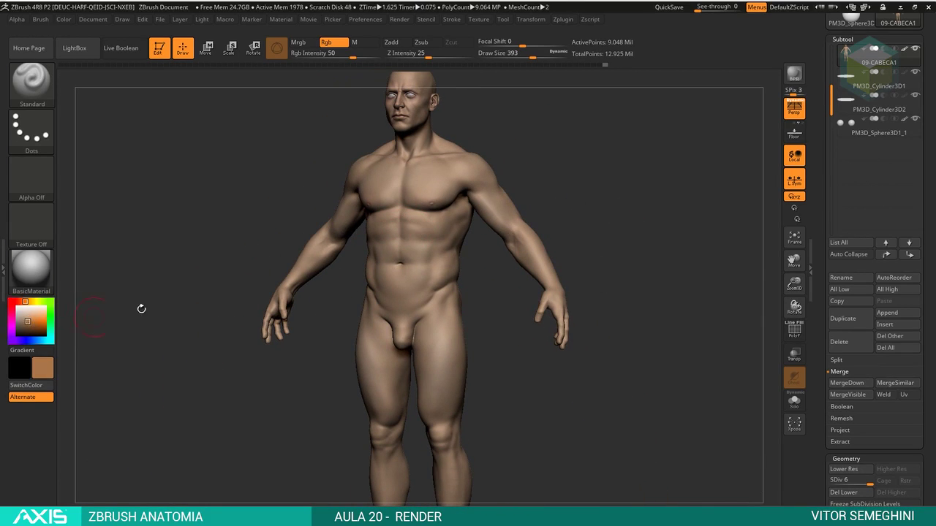
drag(140, 307, 459, 243)
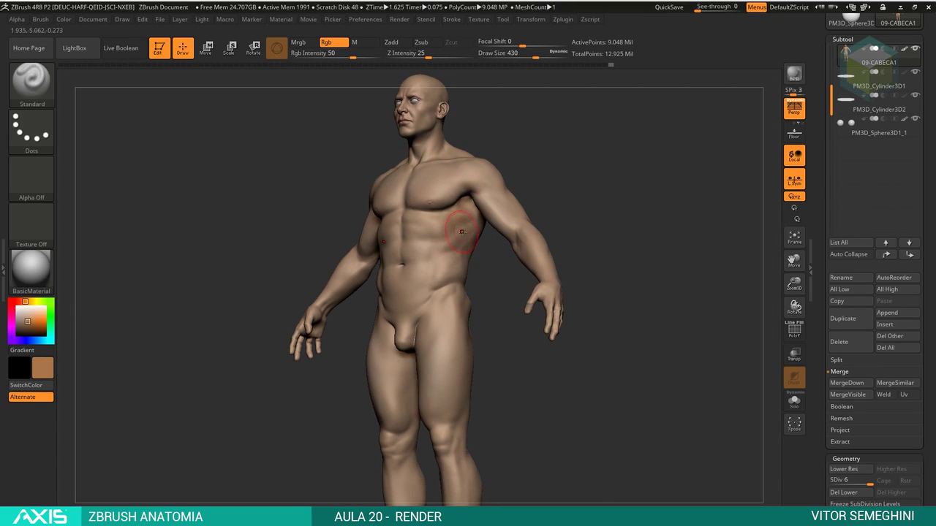
shift+drag(559, 184, 589, 205)
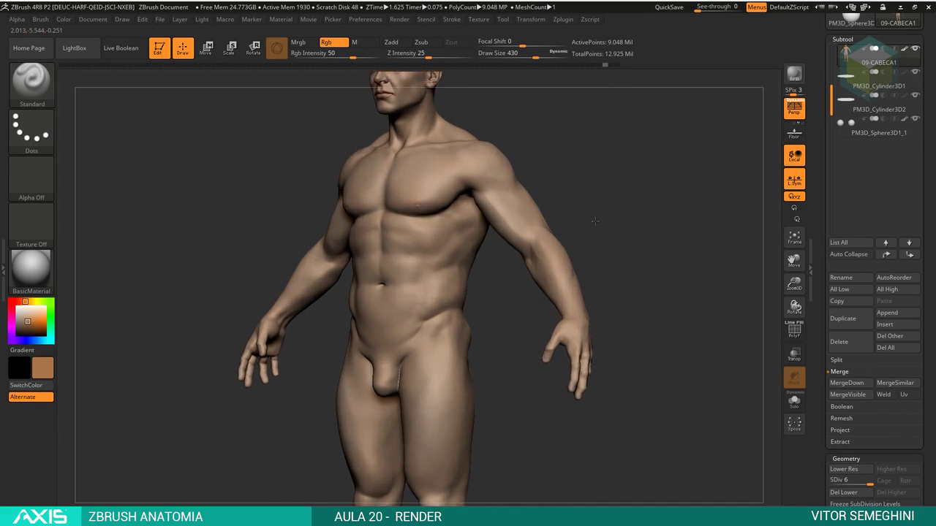
mouse_move(579, 183)
mouse_down()
mouse_move(594, 202)
mouse_move(532, 241)
mouse_up()
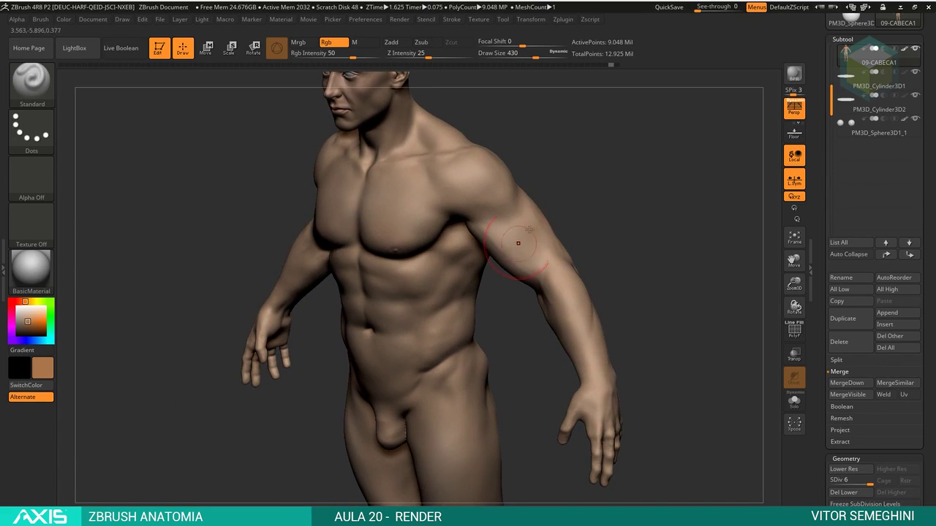
Step: Orbit the figure to inspect its side, arm, shoulder and back
drag(553, 249, 564, 266)
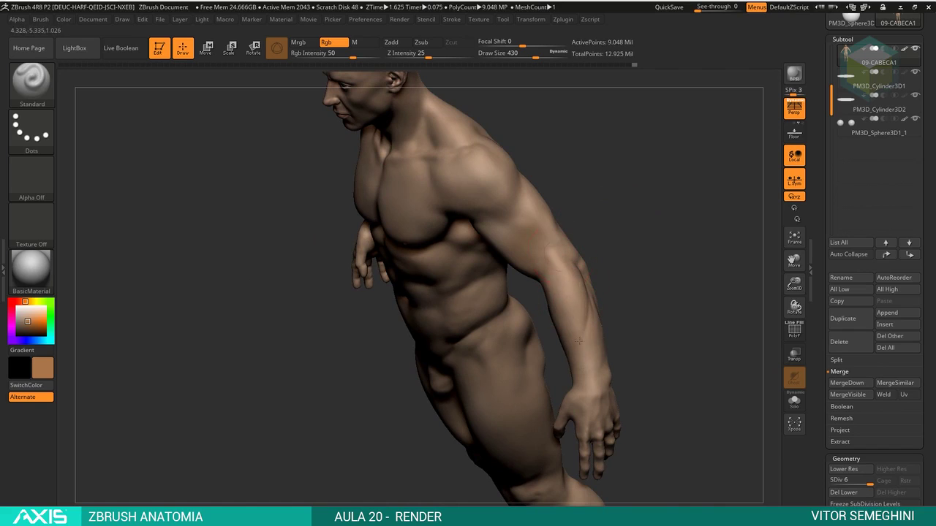
mouse_move(615, 252)
mouse_down()
mouse_move(567, 230)
mouse_move(511, 282)
mouse_up()
drag(564, 261, 581, 326)
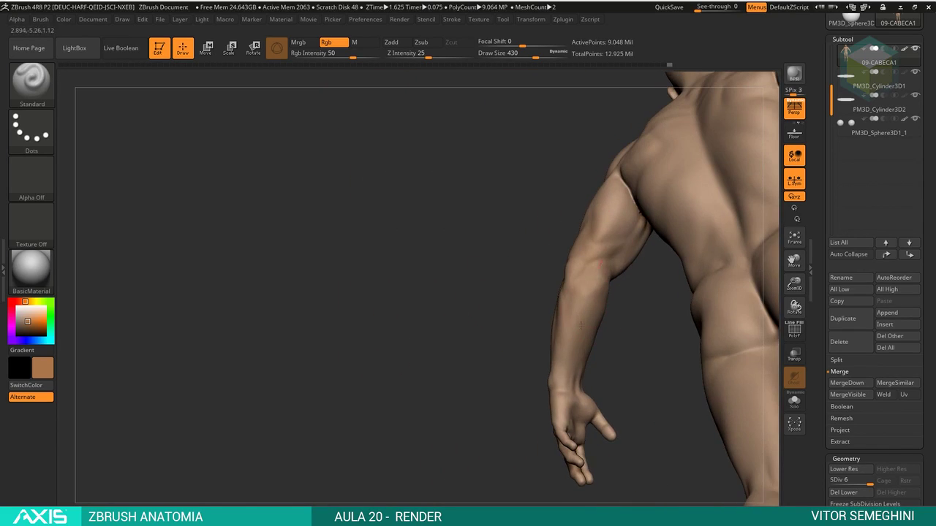
mouse_move(650, 287)
mouse_down()
mouse_move(574, 250)
mouse_move(635, 216)
mouse_move(680, 226)
mouse_move(630, 227)
mouse_up()
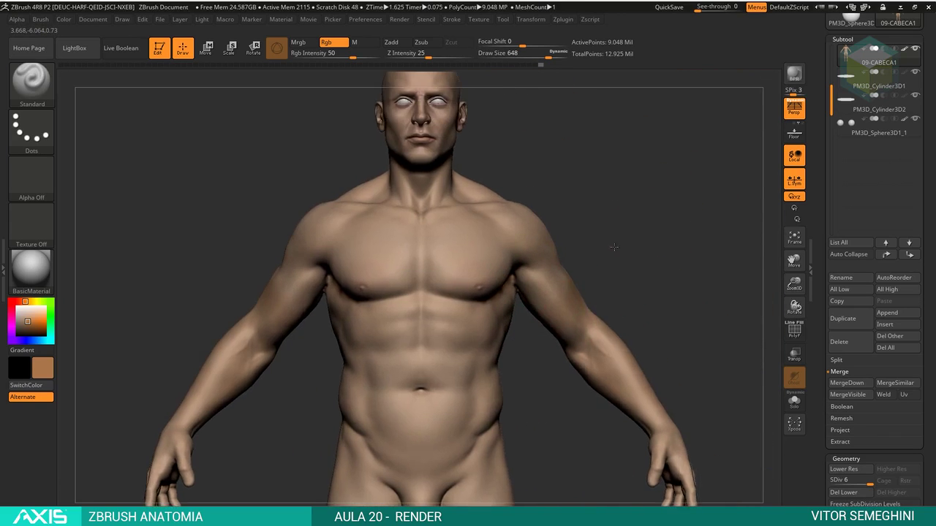
drag(680, 202, 581, 245)
mouse_move(545, 303)
mouse_down()
mouse_move(641, 245)
mouse_move(523, 314)
mouse_up()
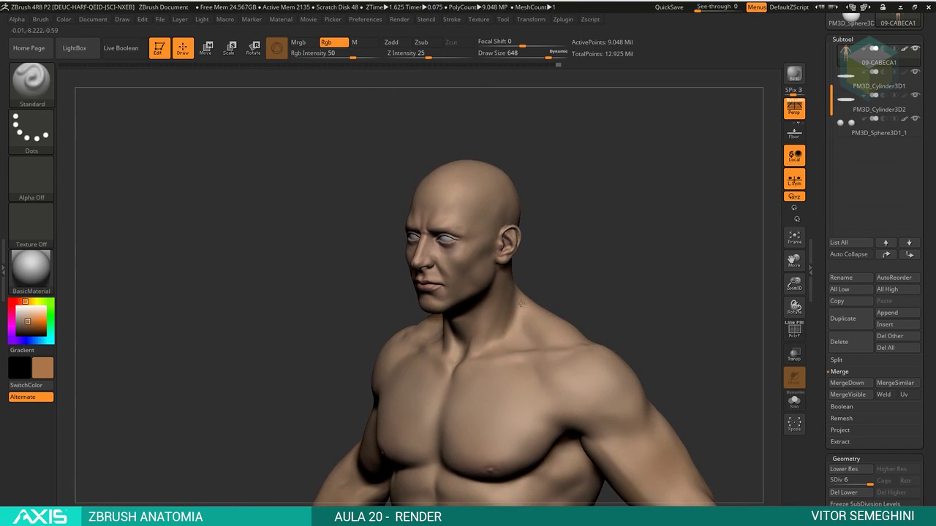
drag(525, 306, 601, 266)
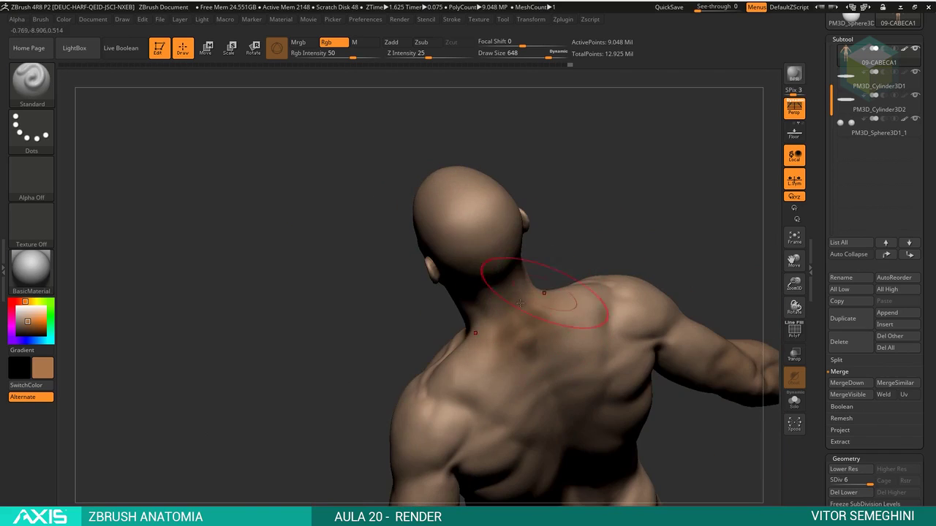
mouse_move(644, 219)
mouse_down()
mouse_move(564, 295)
mouse_move(681, 211)
mouse_move(577, 271)
mouse_move(608, 175)
mouse_move(472, 283)
mouse_up()
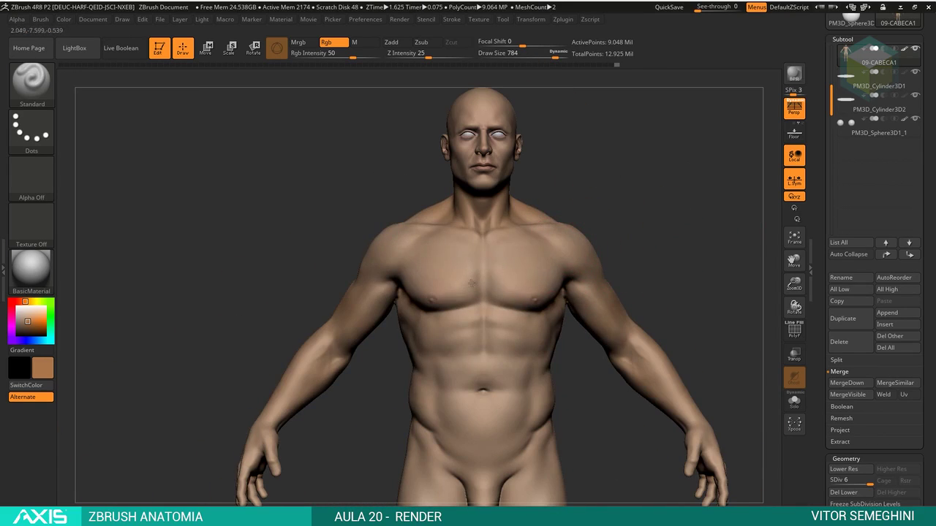
Step: Orbit the figure to check the head, legs, base and right-side profile
mouse_move(492, 249)
mouse_down()
mouse_move(665, 172)
mouse_move(590, 186)
mouse_move(507, 334)
mouse_up()
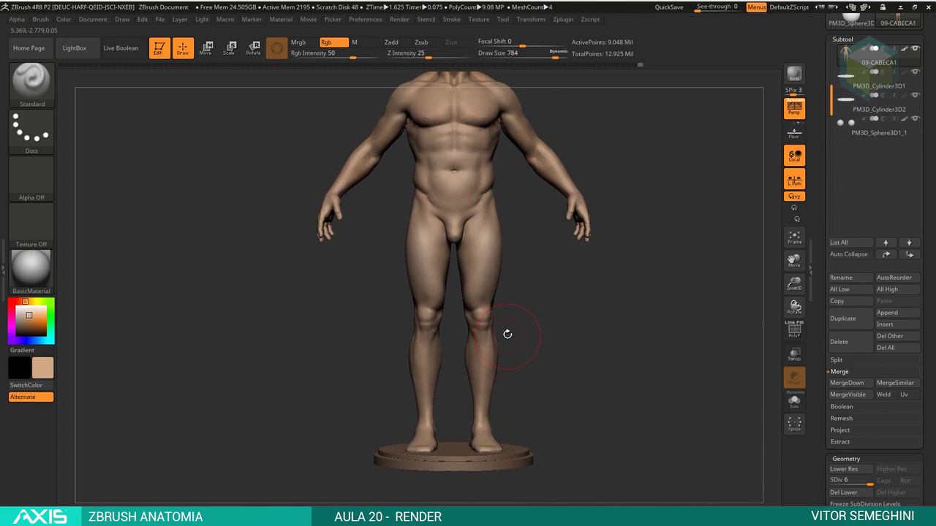
mouse_move(600, 147)
alt+mouse_down()
mouse_move(591, 209)
mouse_move(499, 171)
alt+mouse_up()
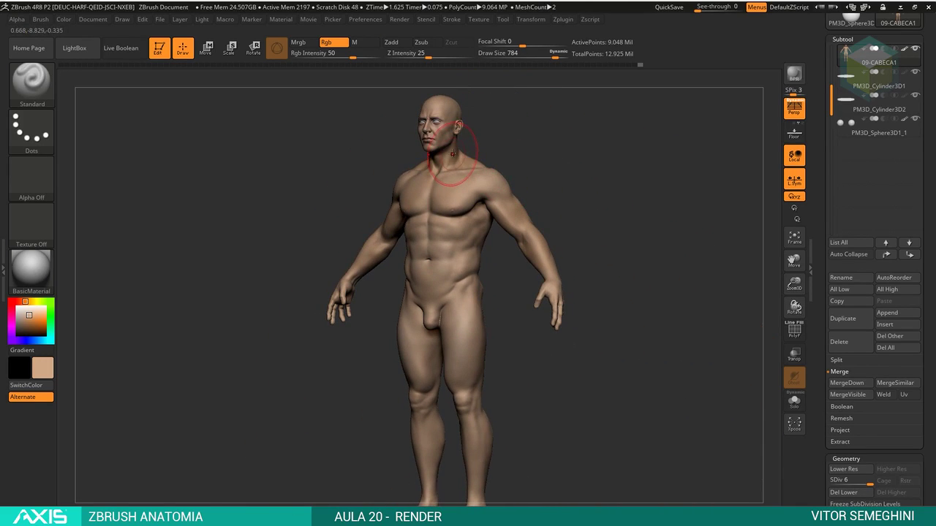
mouse_move(452, 152)
alt+mouse_down()
mouse_move(625, 236)
mouse_move(643, 329)
alt+mouse_up()
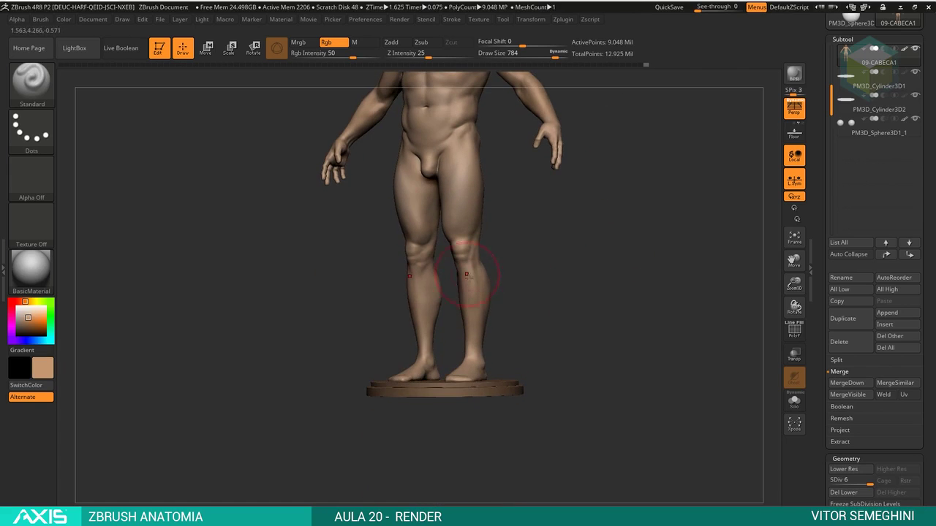
mouse_move(482, 261)
mouse_down()
mouse_move(492, 323)
mouse_move(588, 300)
mouse_up()
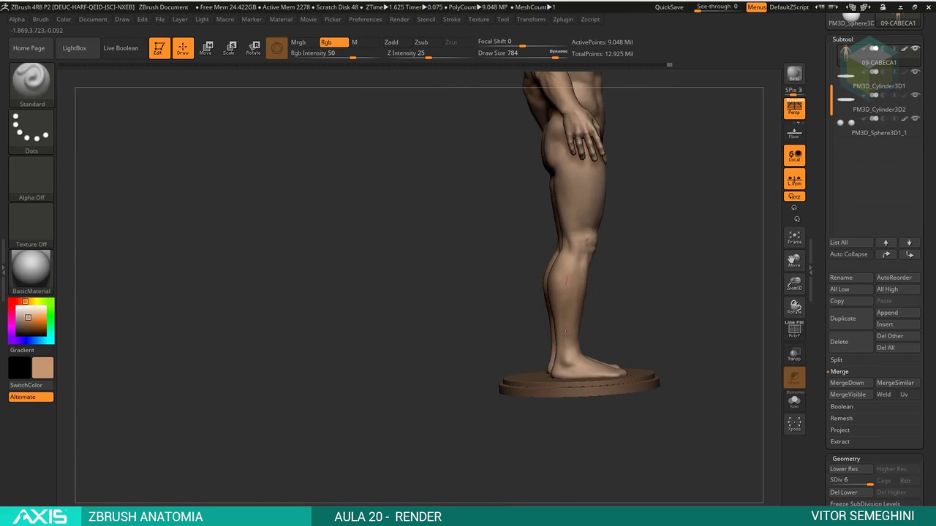
mouse_move(589, 352)
alt+mouse_down()
mouse_move(577, 314)
mouse_move(584, 285)
alt+mouse_up()
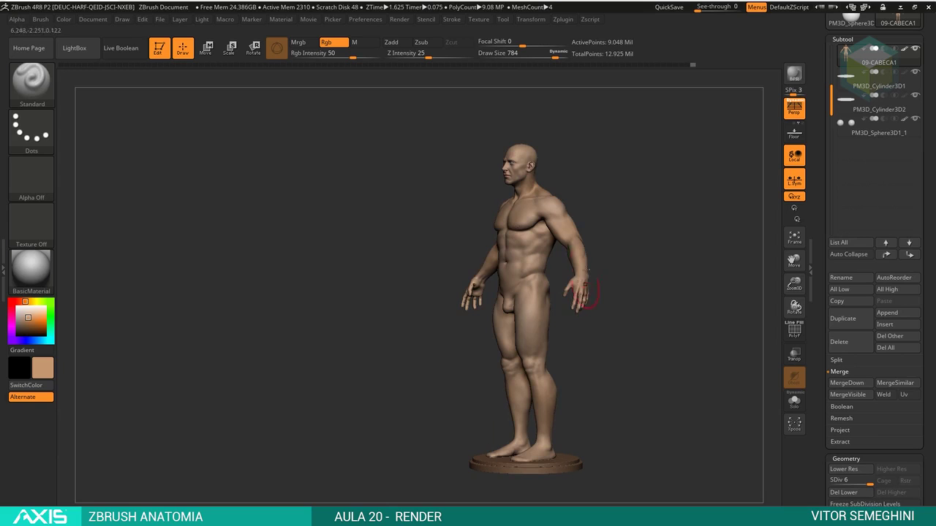
mouse_move(589, 341)
mouse_down()
mouse_move(656, 238)
mouse_move(527, 241)
mouse_up()
Step: Raise Draw Size to 1000, snap the full body to a straight front view, and preview-render it
key(space)
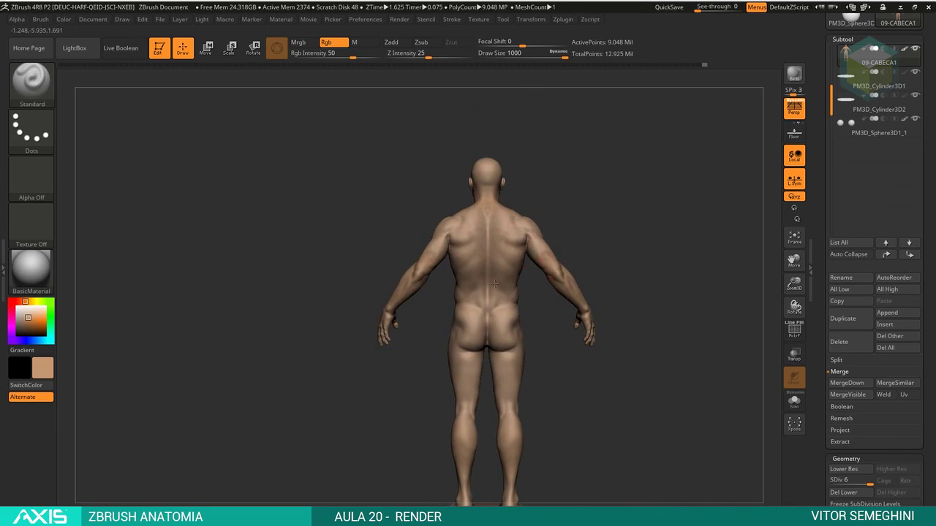
drag(495, 284, 465, 318)
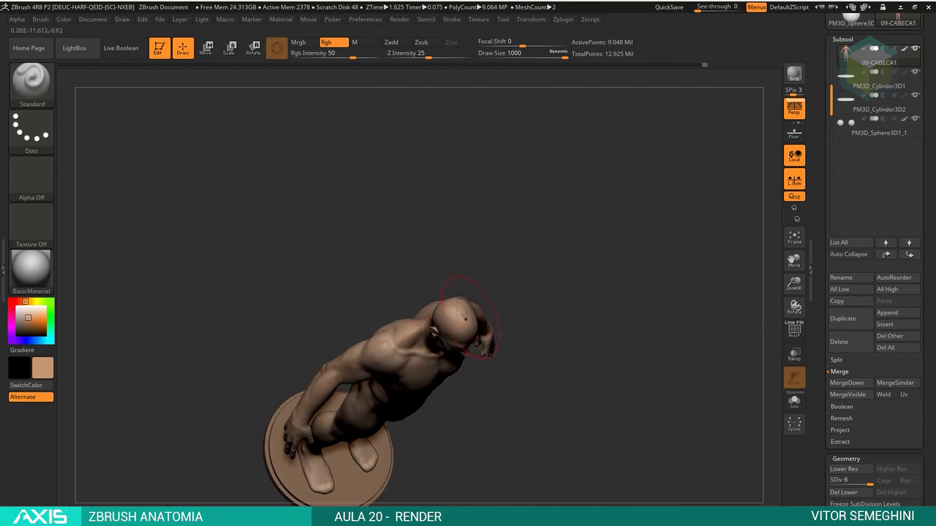
mouse_move(465, 318)
shift+mouse_down()
mouse_move(557, 237)
mouse_move(451, 230)
shift+mouse_up()
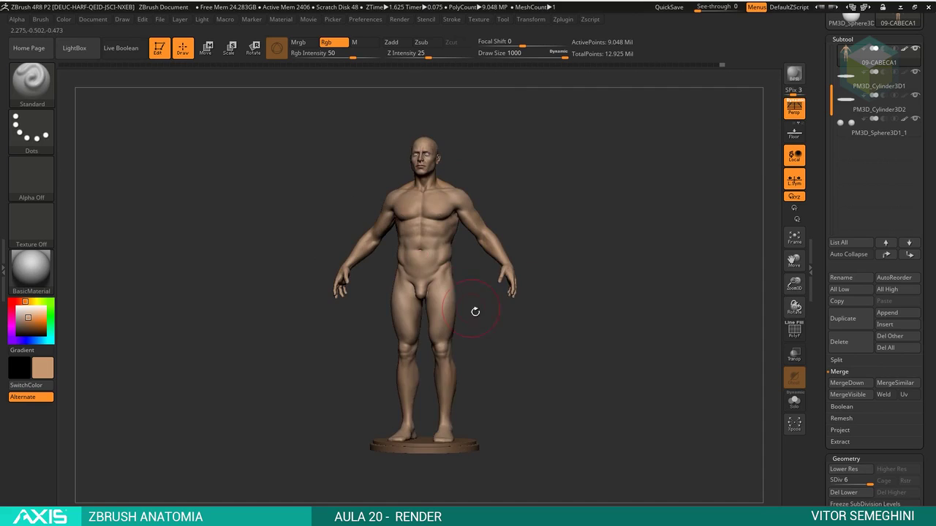
mouse_move(475, 312)
mouse_down()
mouse_move(667, 220)
mouse_move(677, 254)
mouse_move(235, 407)
mouse_up()
key(shift+r)
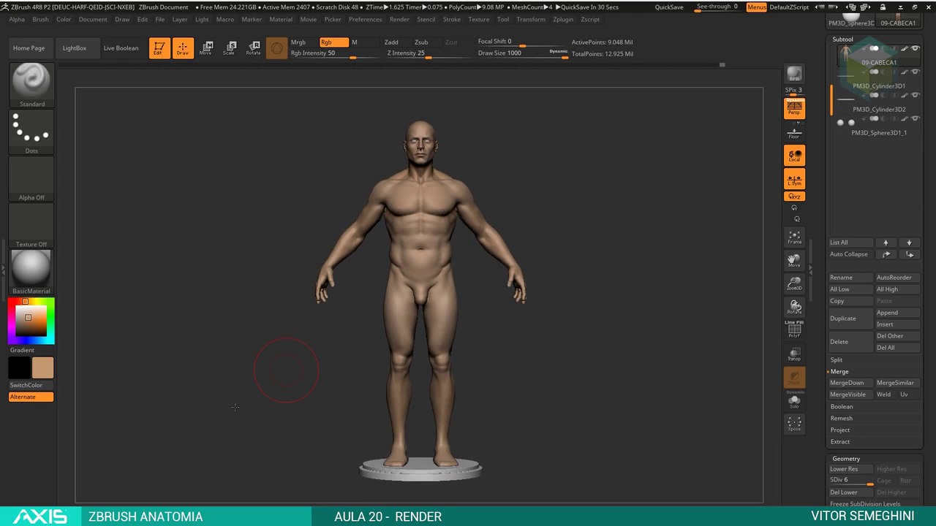
mouse_move(286, 371)
mouse_down()
mouse_move(606, 376)
mouse_move(558, 382)
mouse_up()
mouse_move(907, 51)
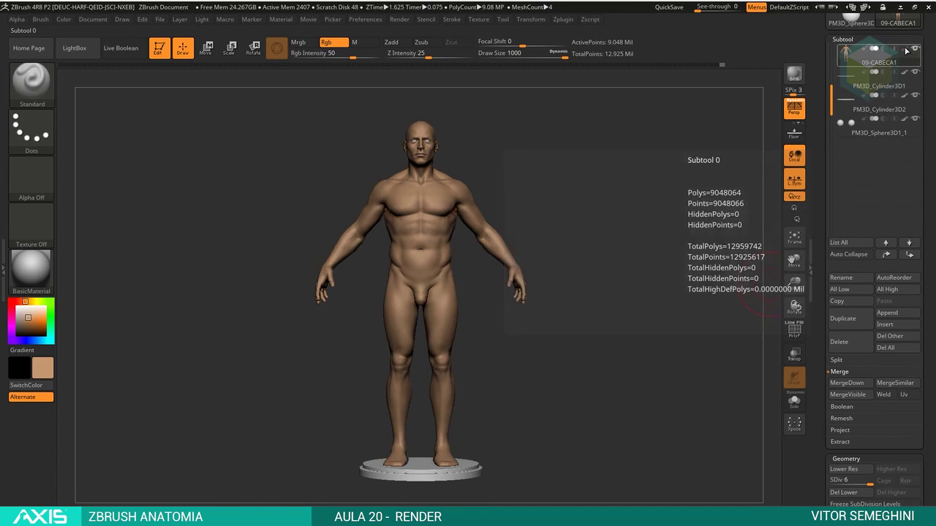
Step: Change the figure's colour from skin tone to light grey and scroll the tray to the Tool settings
drag(571, 211, 571, 222)
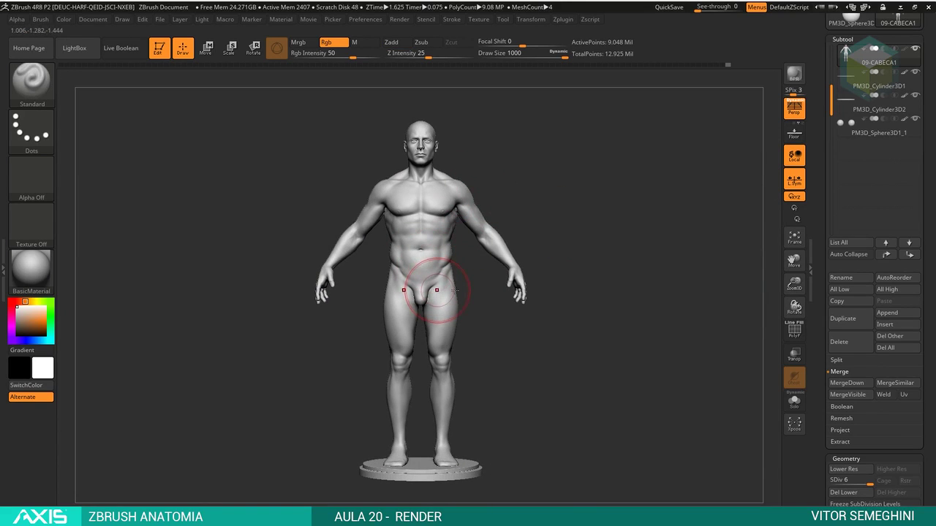
alt+drag(558, 176, 566, 217)
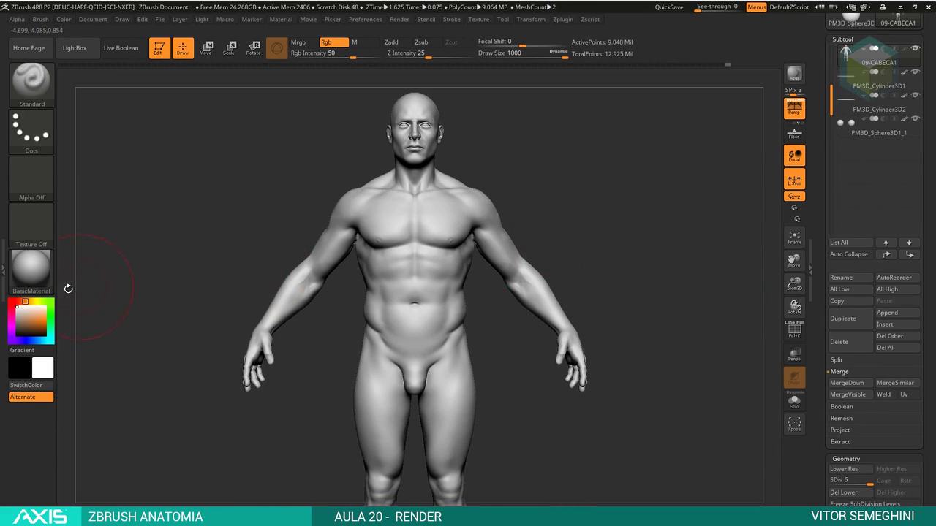
drag(20, 305, 16, 309)
mouse_move(627, 324)
alt+mouse_down()
mouse_move(615, 325)
mouse_move(673, 302)
mouse_move(606, 305)
alt+mouse_up()
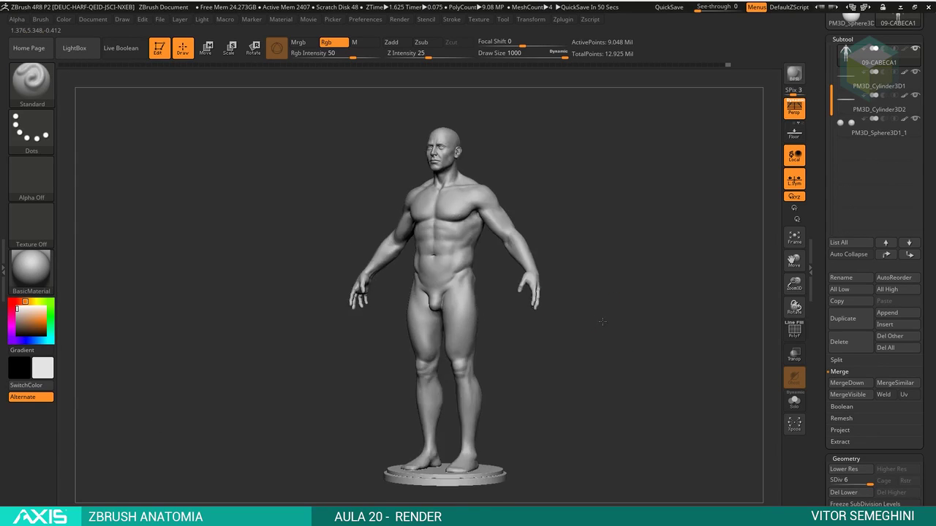
drag(601, 321, 603, 302)
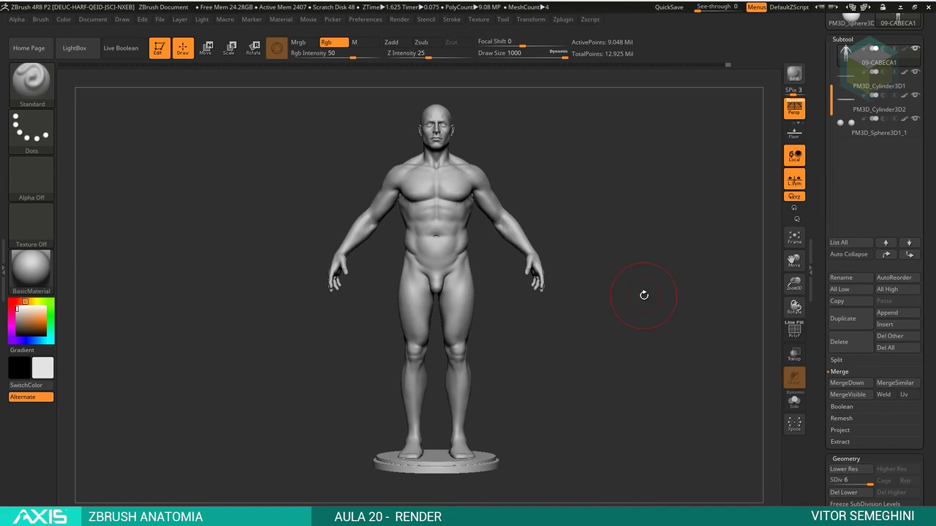
drag(931, 158, 933, 316)
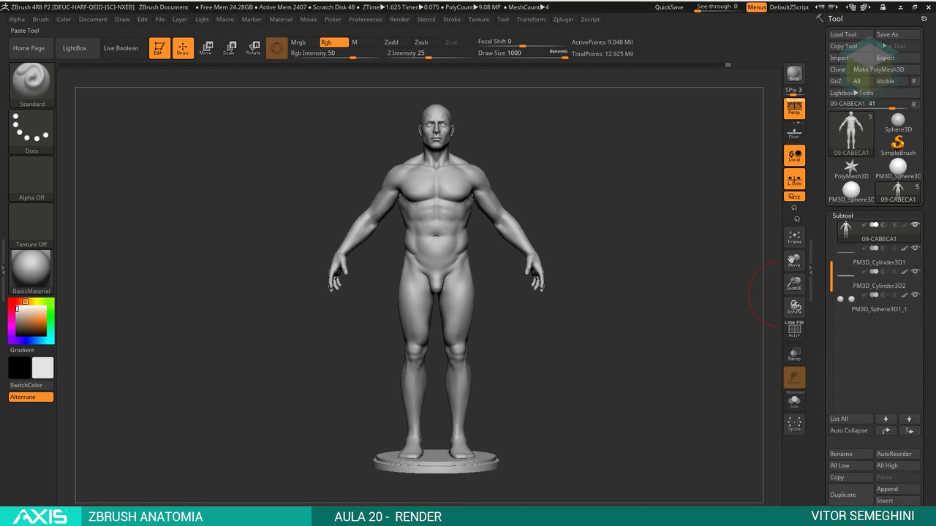
Step: Save the tool as the ZTool file 20-RENDER in the ZTL folder
click(887, 34)
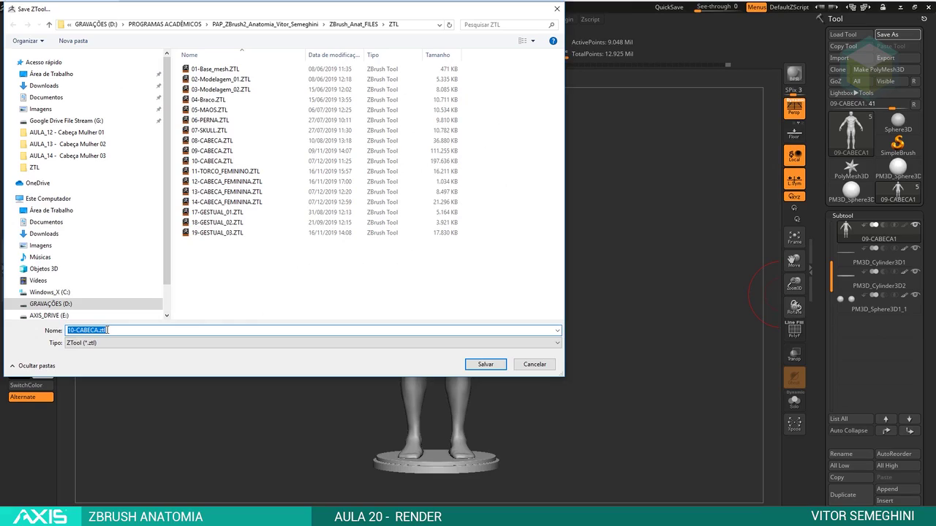
text(2)
text(DER)
key(Return)
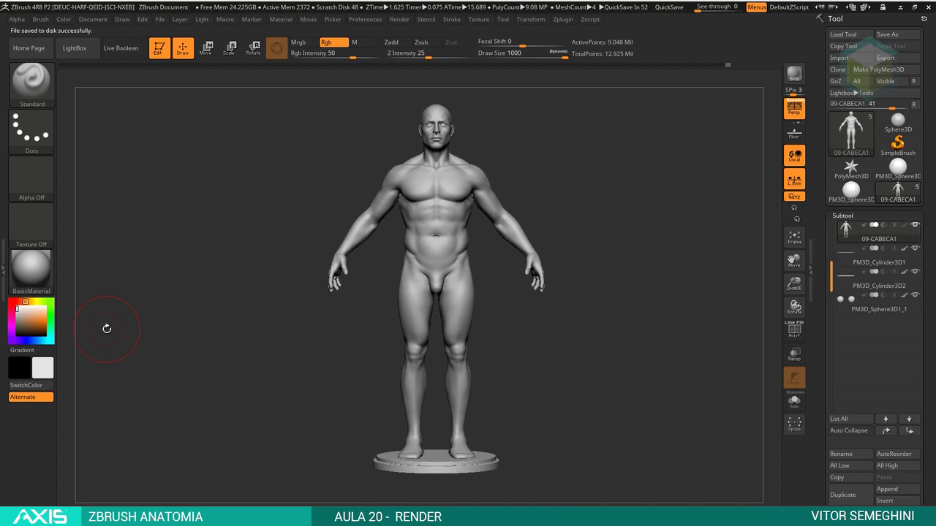
Step: Shift the figure within the canvas so it sits centred with space around it
mouse_move(512, 168)
shift+mouse_down()
mouse_move(539, 156)
mouse_move(511, 166)
shift+mouse_up()
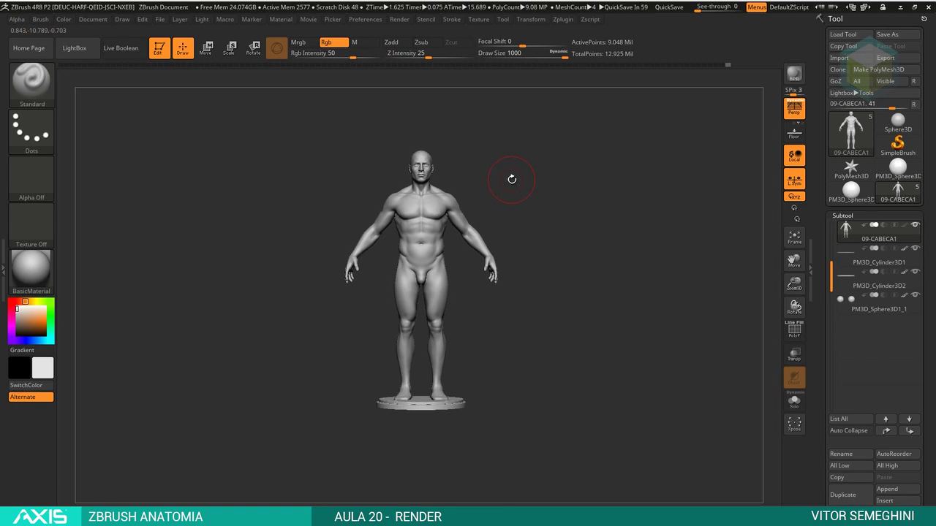
click(100, 24)
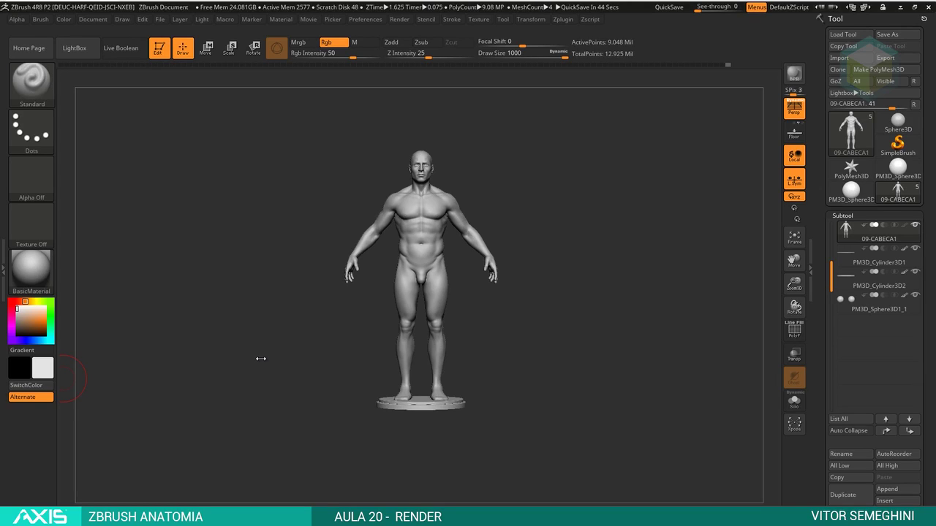
Step: Resize the document to 3000 × 3000 pixels and confirm the crop
click(94, 19)
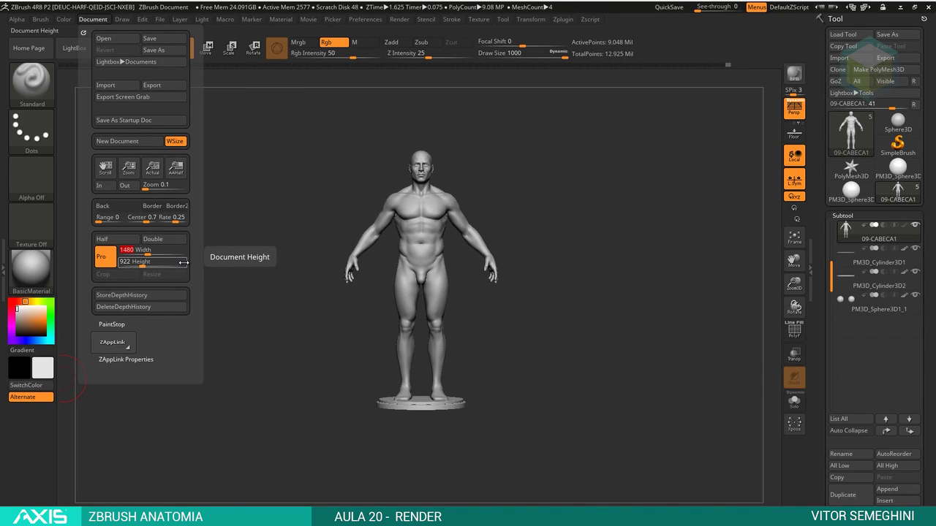
text(3000)
key(Return)
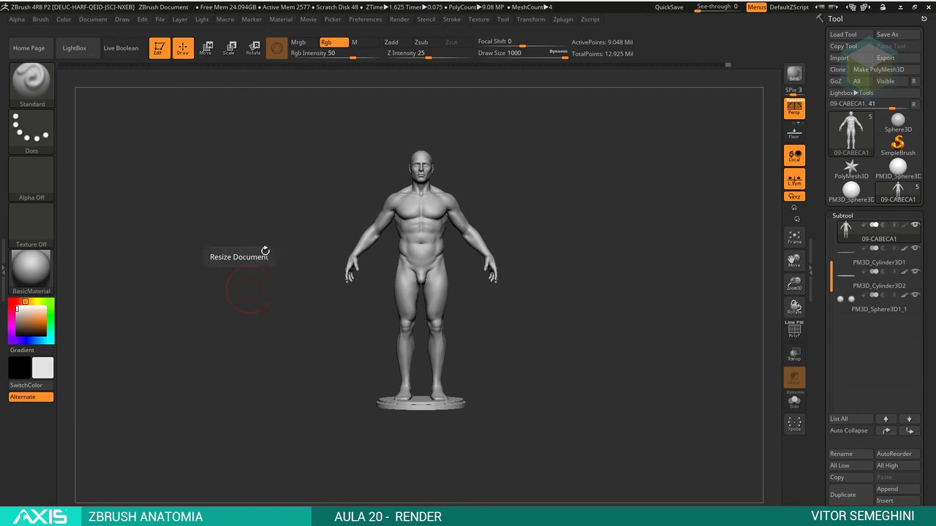
click(101, 21)
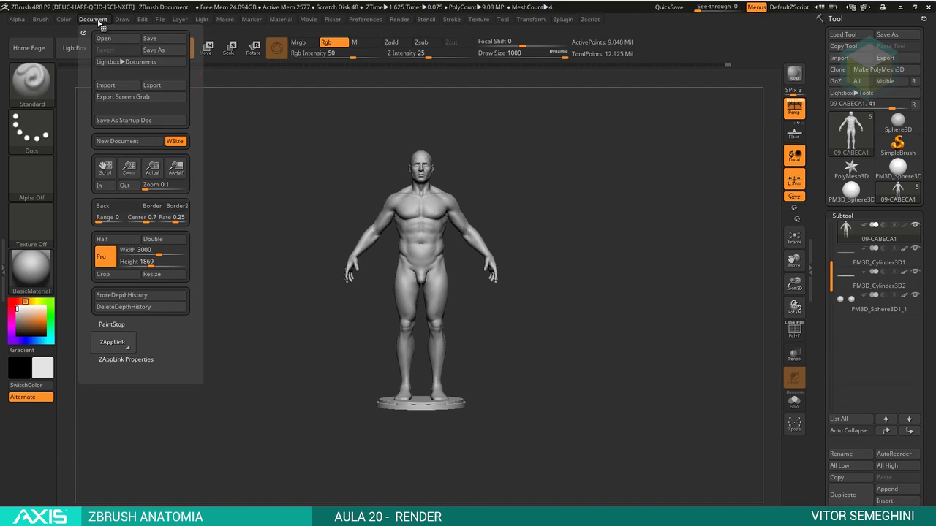
click(139, 262)
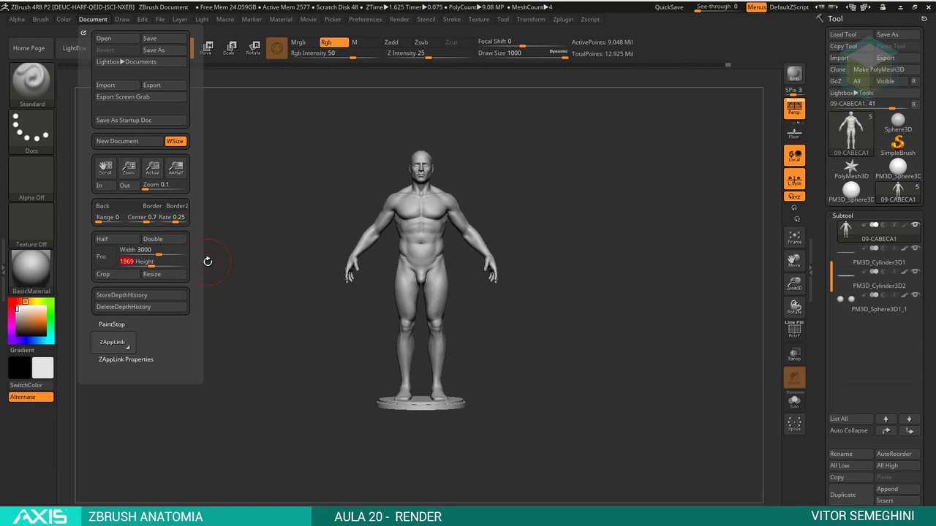
text(30)
text(00)
click(110, 274)
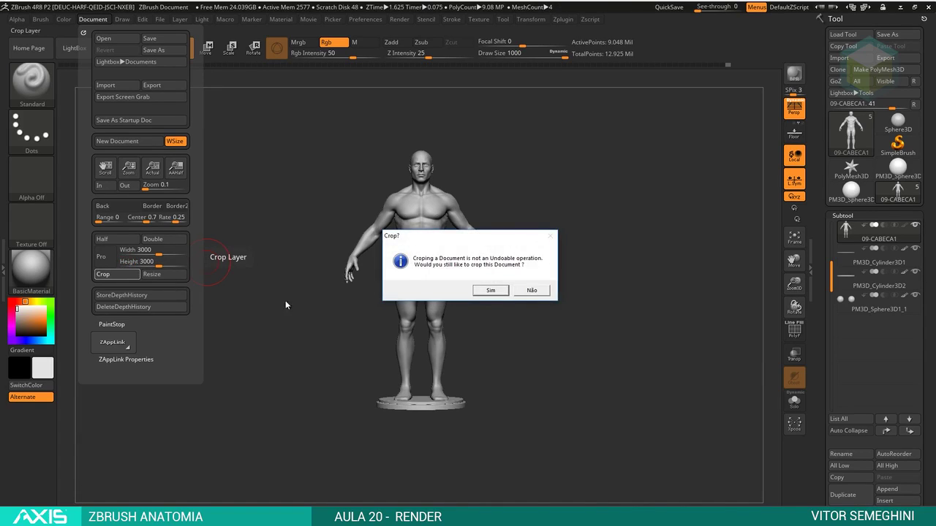
click(491, 290)
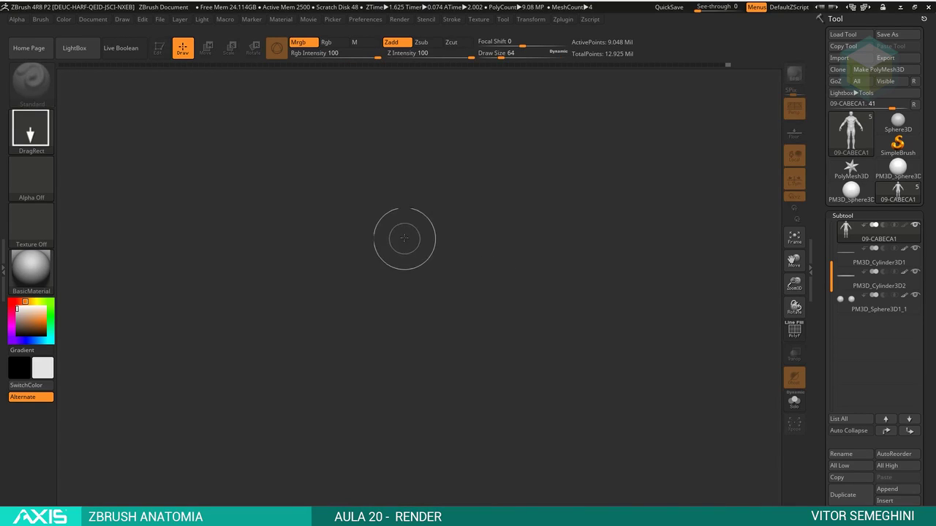
Step: Redraw the figure on the cleared canvas, enter Edit mode, and clear its mask
drag(405, 237, 398, 273)
key(t)
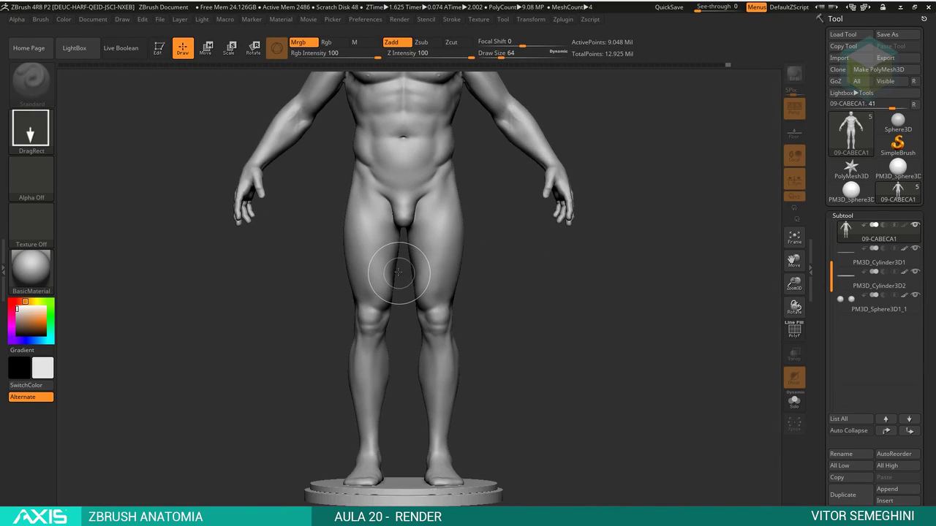
key(t)
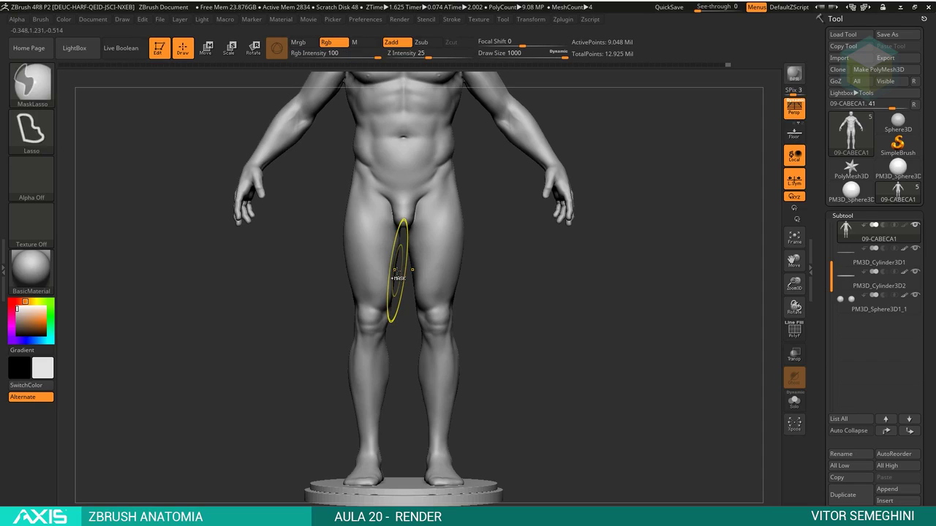
mouse_move(522, 293)
mouse_down()
mouse_move(543, 300)
mouse_move(512, 250)
mouse_move(516, 366)
mouse_up()
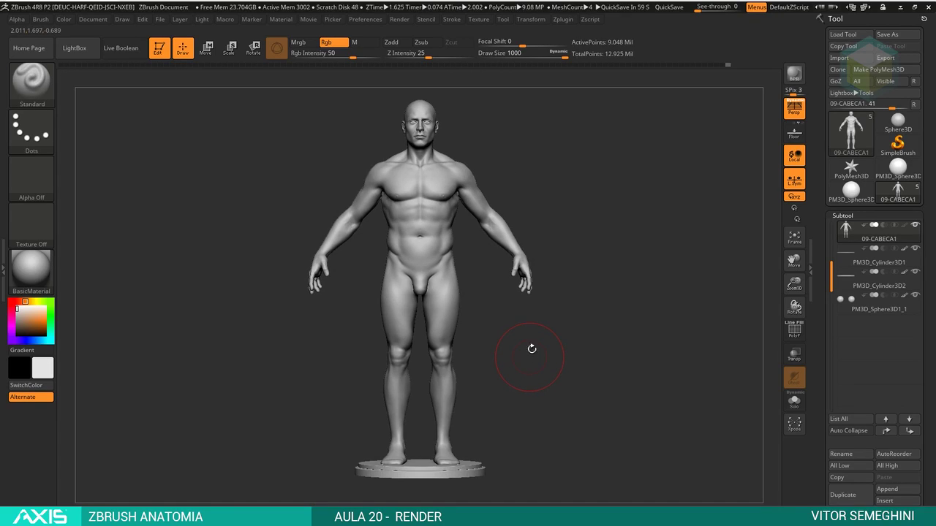
Step: Shrink the document view in the window and darken the canvas background gradient
click(97, 21)
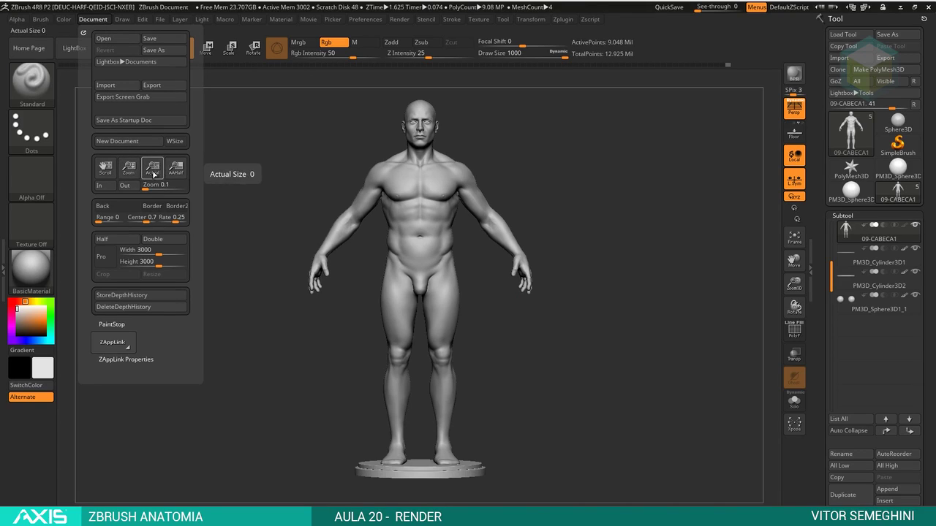
drag(130, 169, 110, 111)
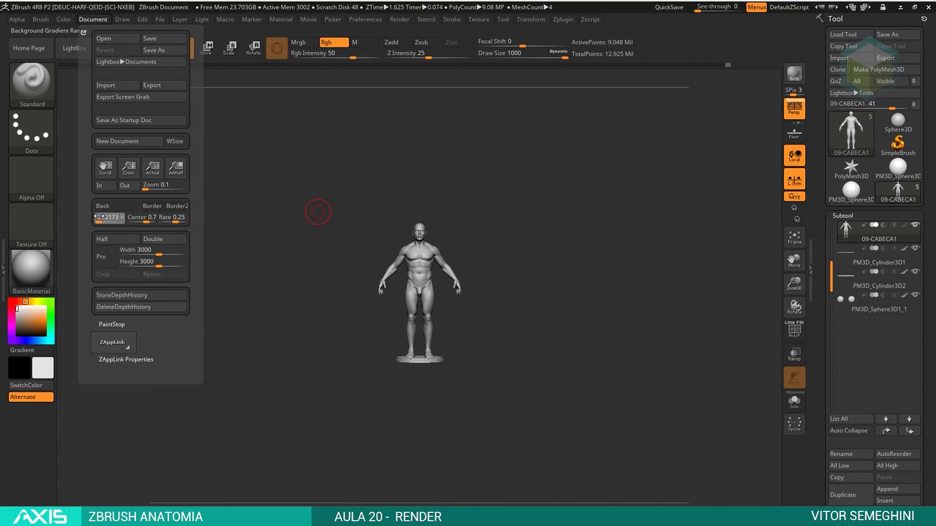
drag(99, 217, 98, 217)
drag(128, 168, 121, 153)
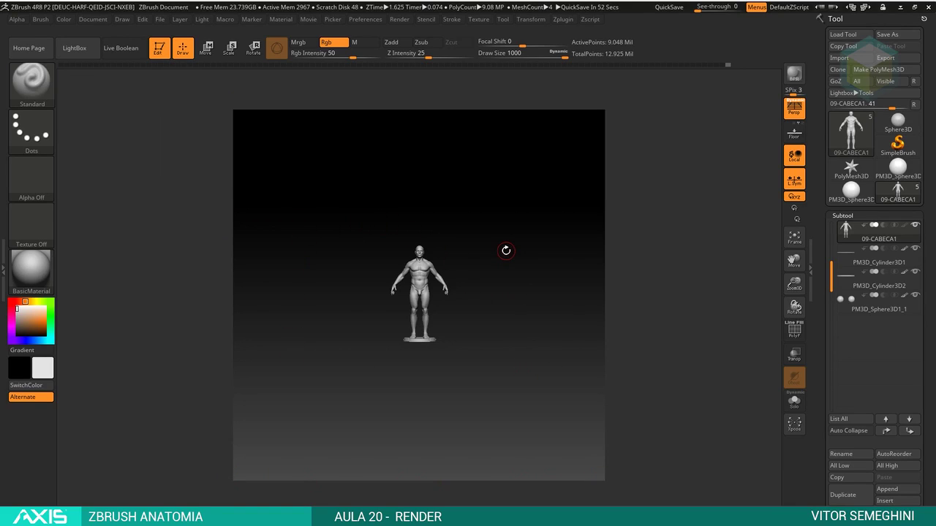
Step: Enlarge and slightly rotate the figure to fill the frame, with perspective angle of view 20
click(92, 19)
mouse_move(478, 270)
ctrl+right_down()
mouse_move(511, 292)
mouse_move(535, 253)
ctrl+right_up()
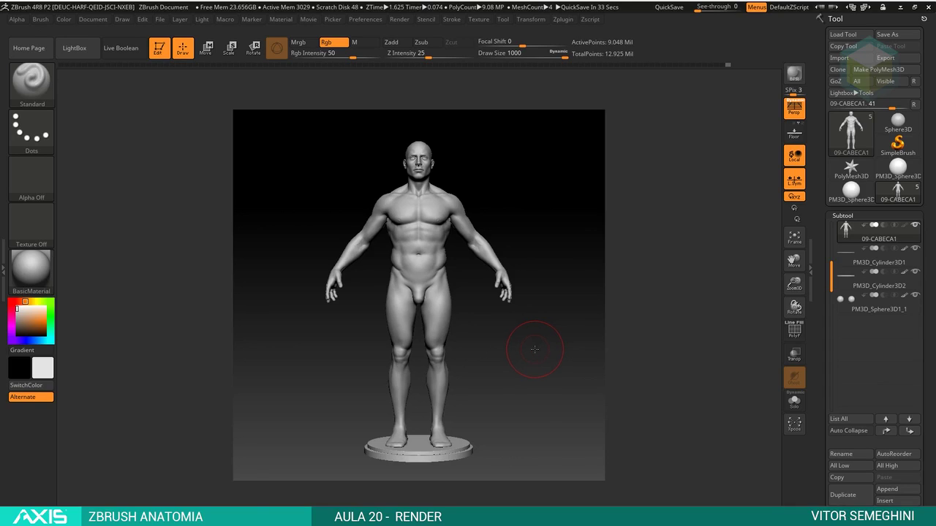
right_drag(533, 345, 538, 341)
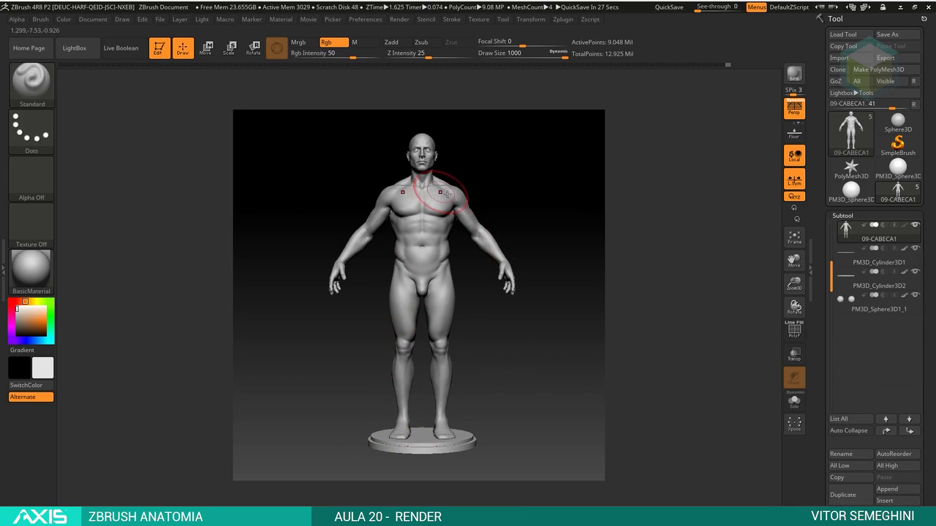
alt+drag(552, 244, 560, 241)
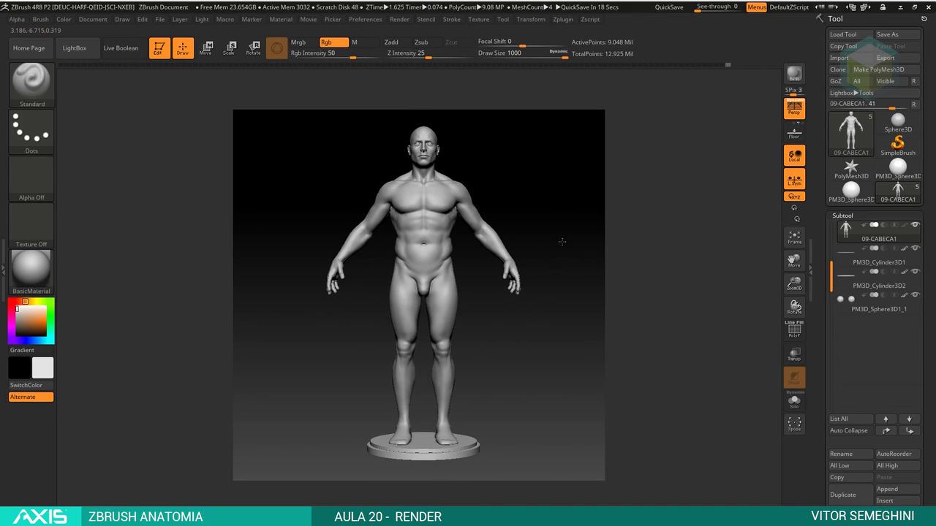
click(122, 19)
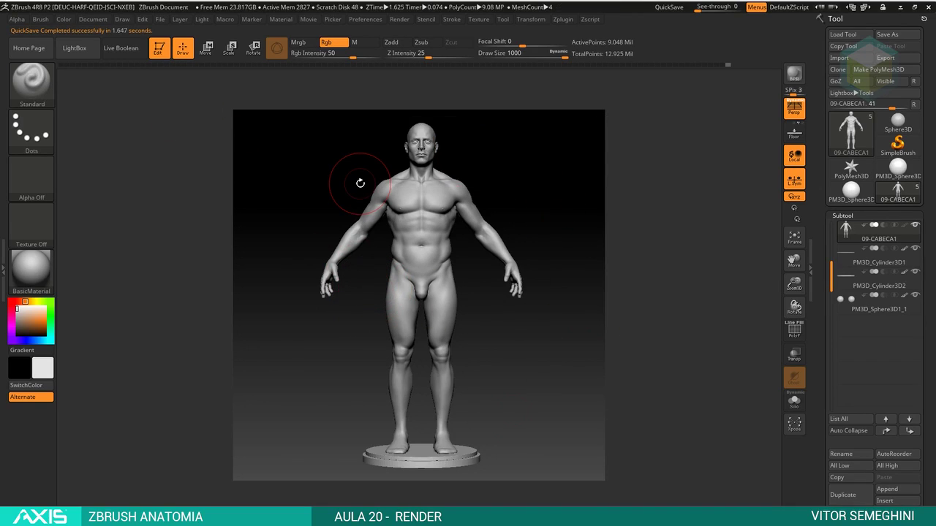
Step: Turn the model to its Back preset view, then return it to Front
click(93, 19)
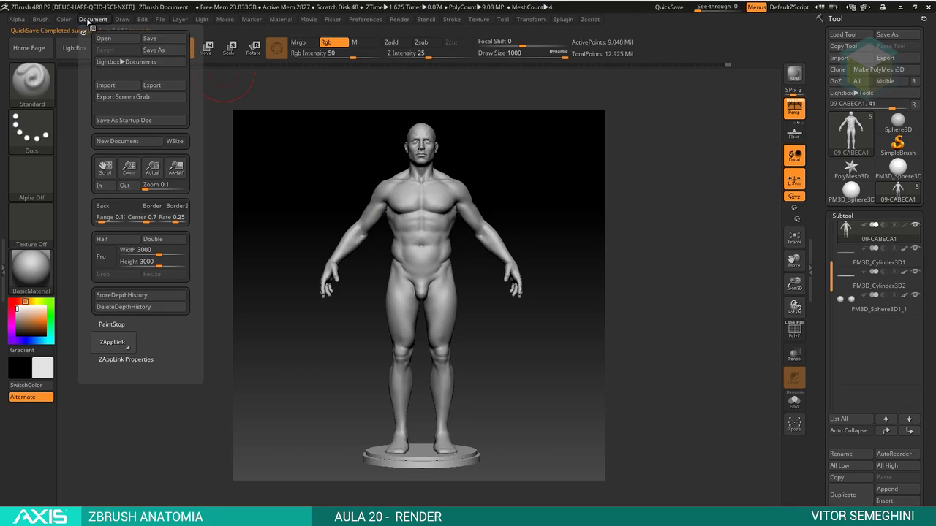
click(132, 358)
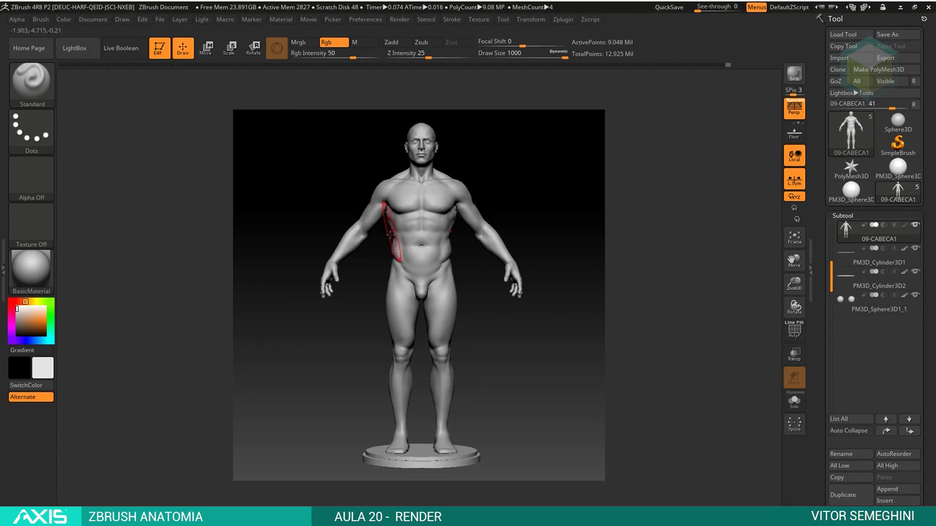
click(93, 19)
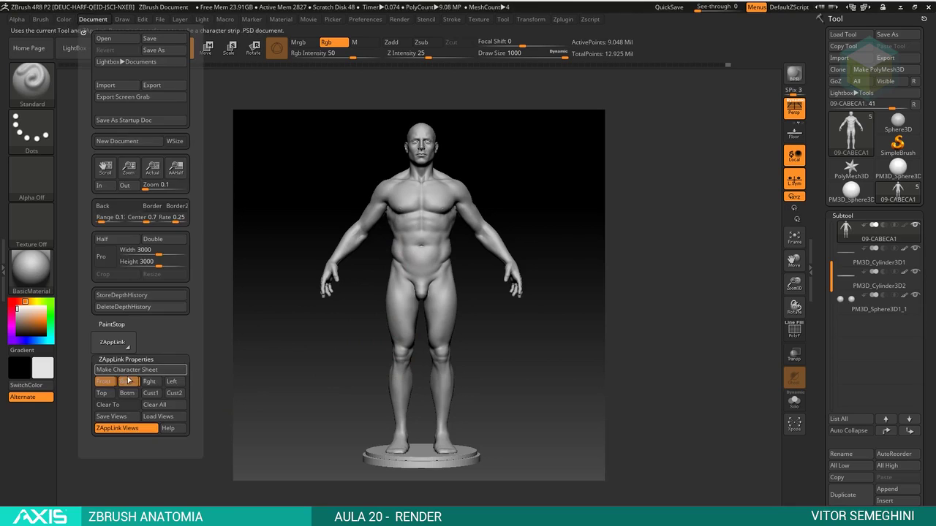
click(127, 381)
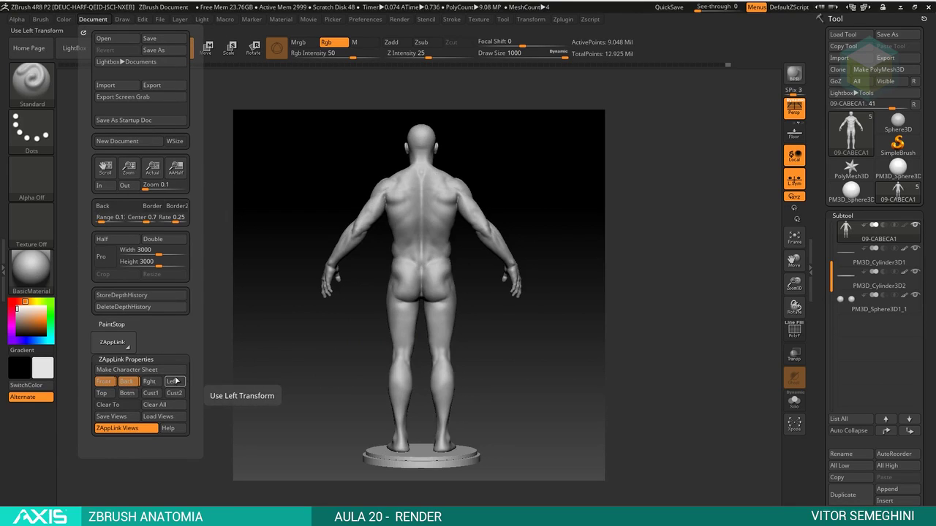
click(104, 381)
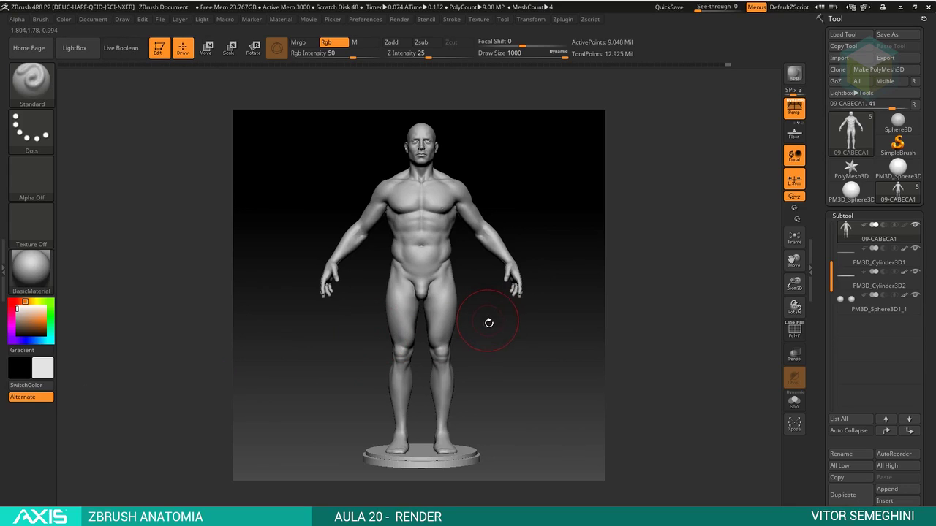
Step: Rotate the figure to a side profile, then zoom in off-centre on the torso and legs
shift+drag(527, 345, 278, 380)
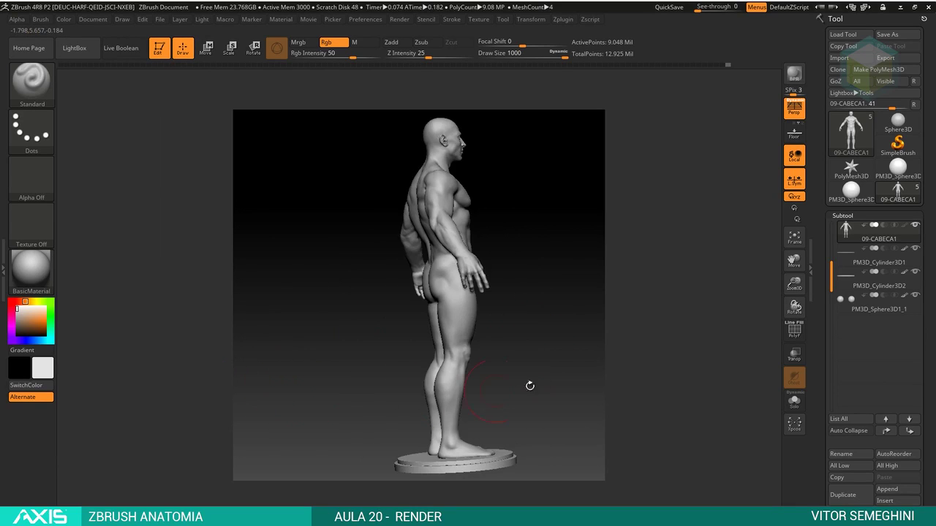
alt+drag(530, 385, 267, 267)
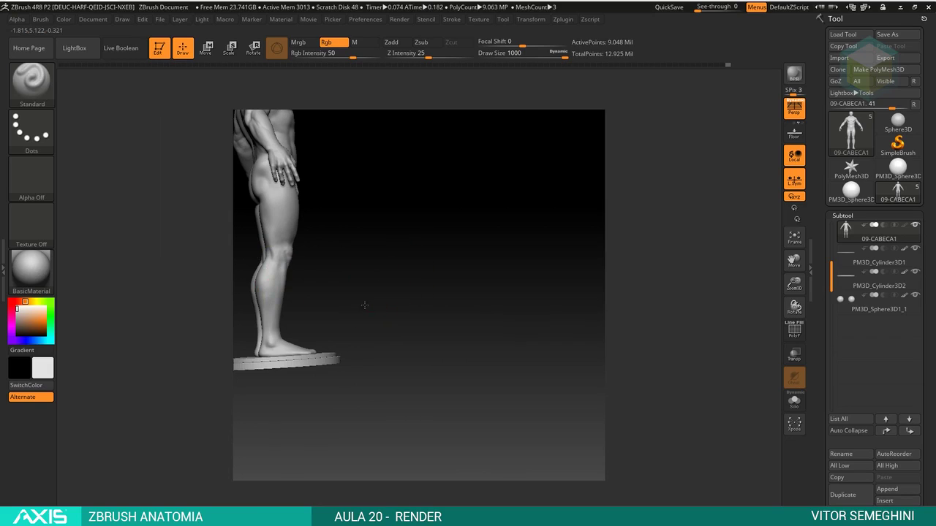
drag(364, 305, 355, 314)
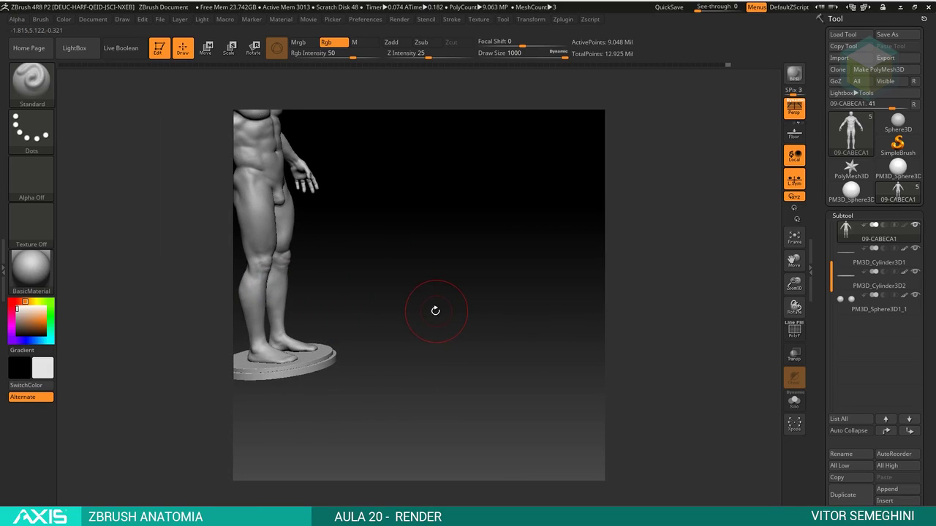
mouse_move(435, 311)
mouse_down()
mouse_move(412, 307)
mouse_move(424, 313)
mouse_move(422, 281)
mouse_move(595, 371)
mouse_move(397, 313)
mouse_up()
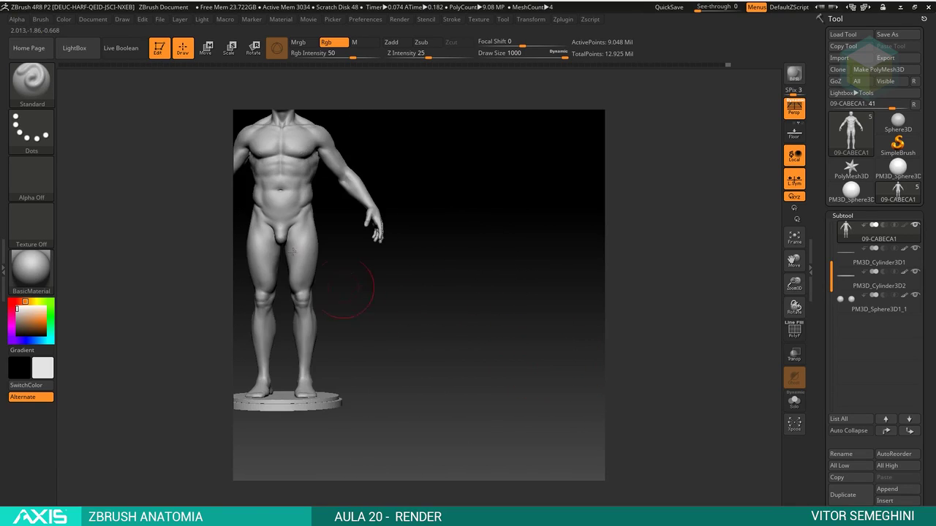
Step: Snap the figure to the centred Front preset view and run a BPR render
click(102, 20)
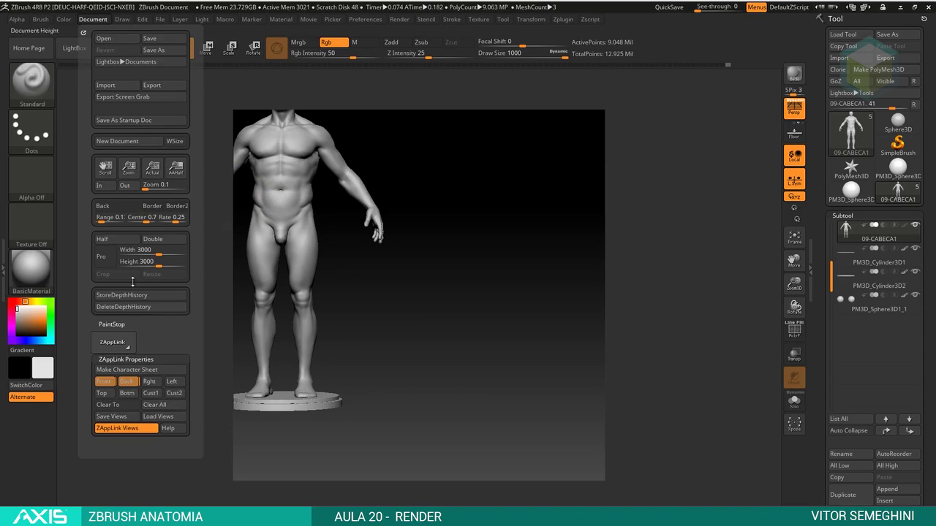
click(103, 383)
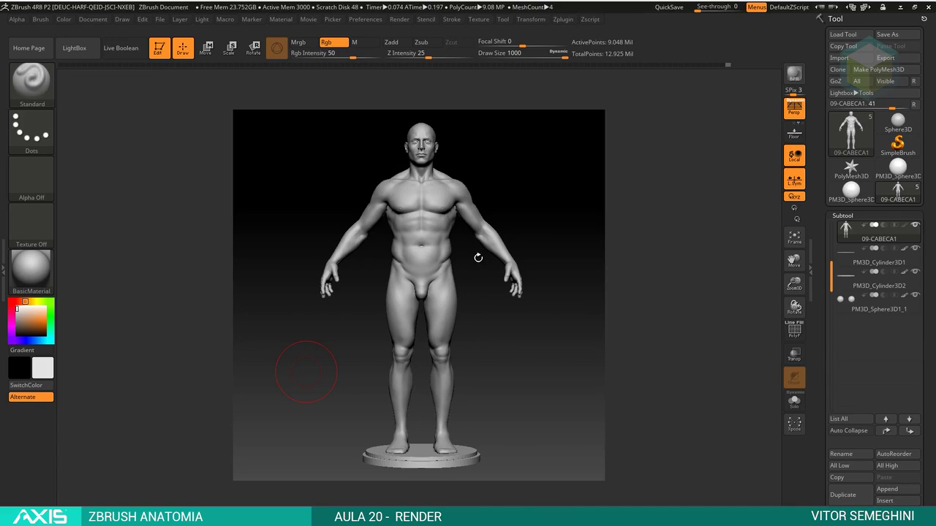
click(793, 76)
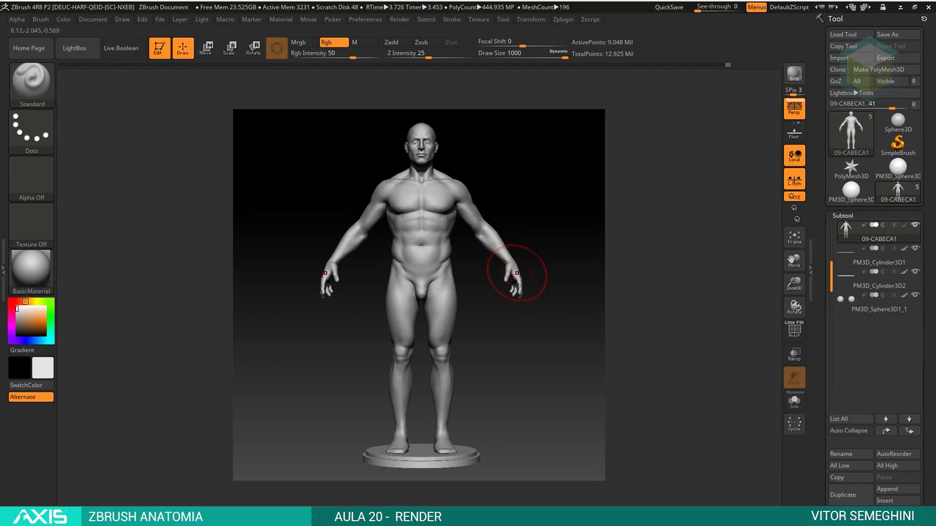
Step: Set the BPR Shadow maximum angle to 20 and re-render with BPR
click(375, 20)
mouse_move(399, 19)
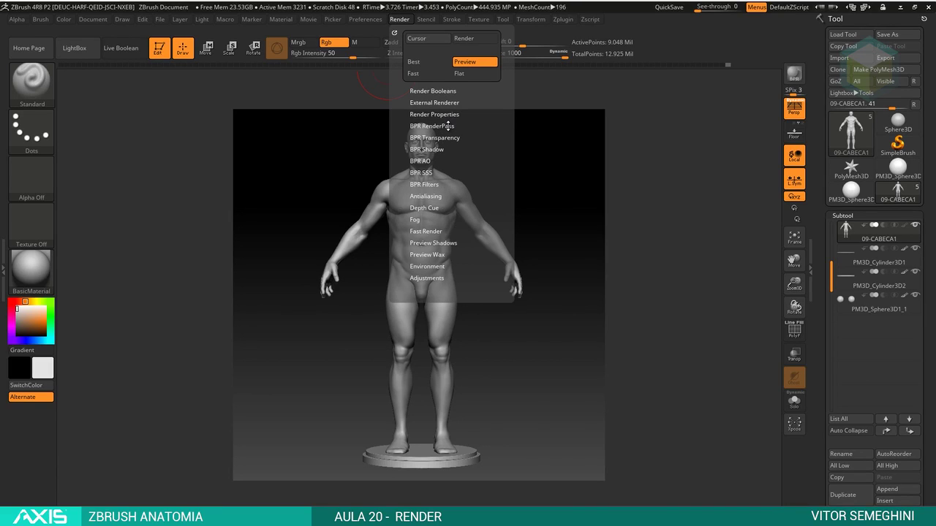
click(441, 149)
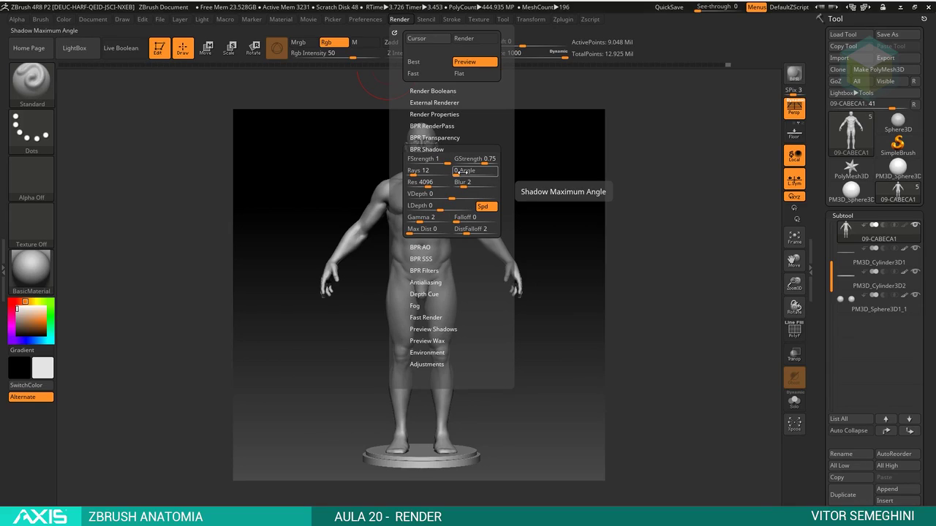
click(465, 170)
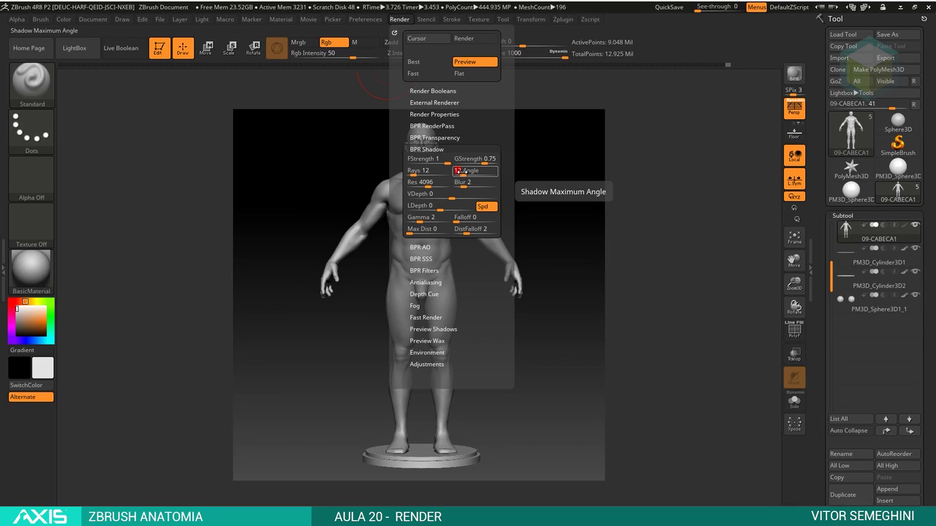
click(794, 73)
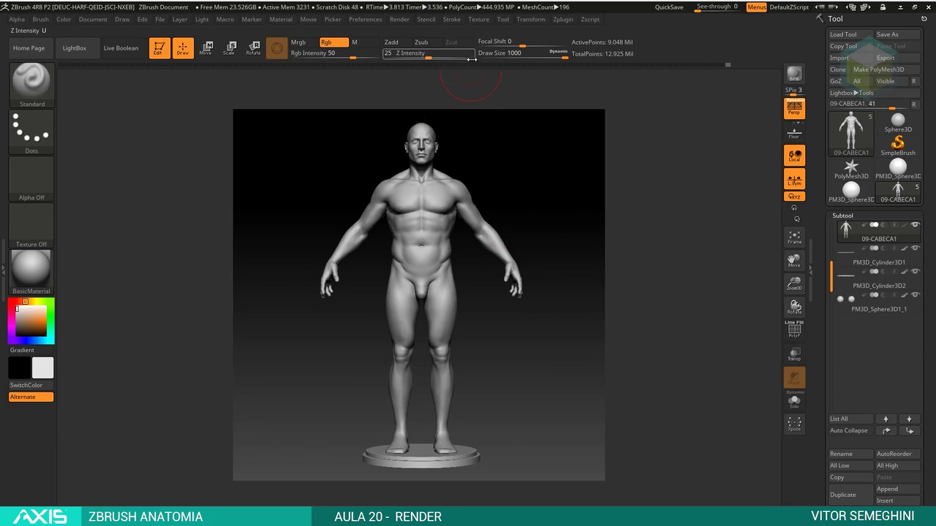
click(399, 20)
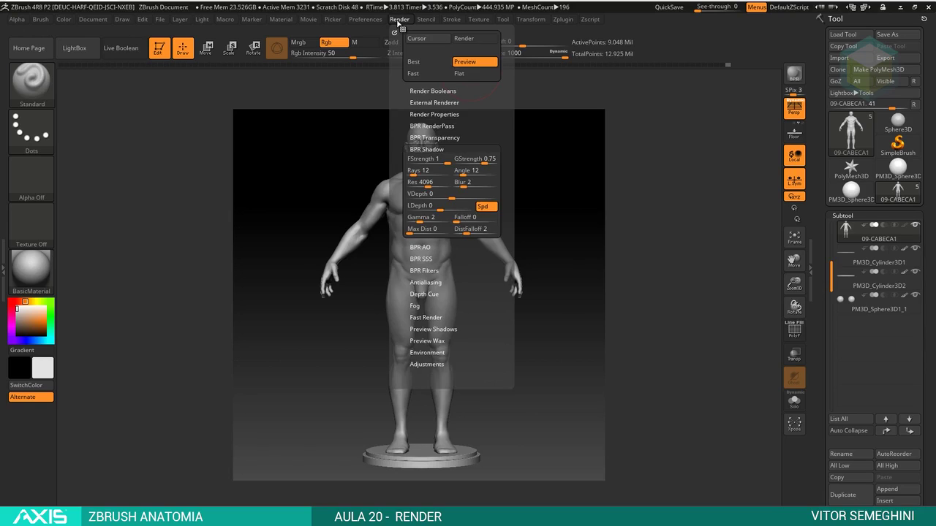
click(468, 170)
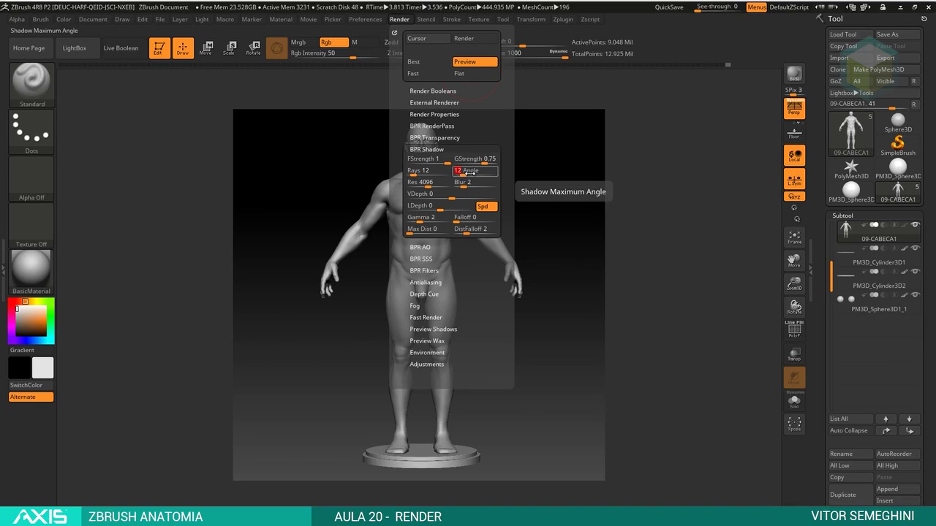
text(20)
key(Return)
key(shift+r)
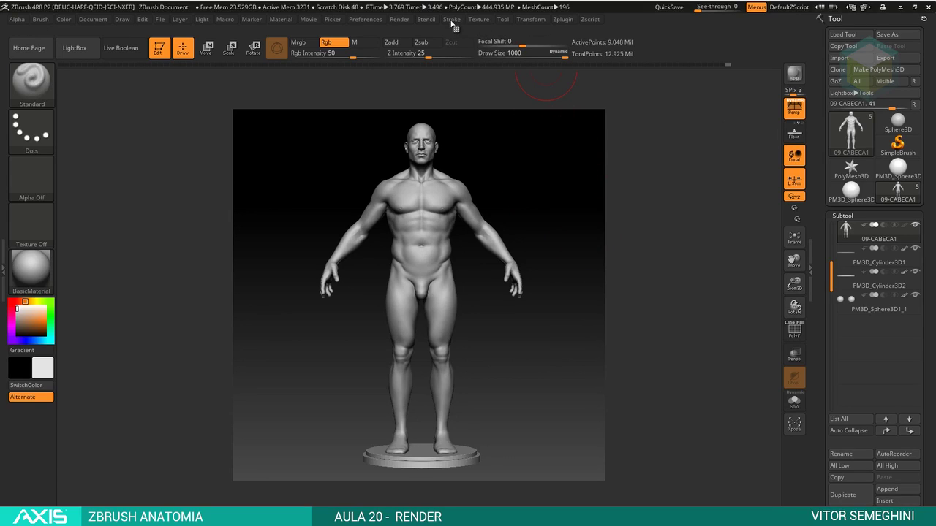
Step: Show the BPR RenderPass section and dock the Render palette in the left tray
click(399, 20)
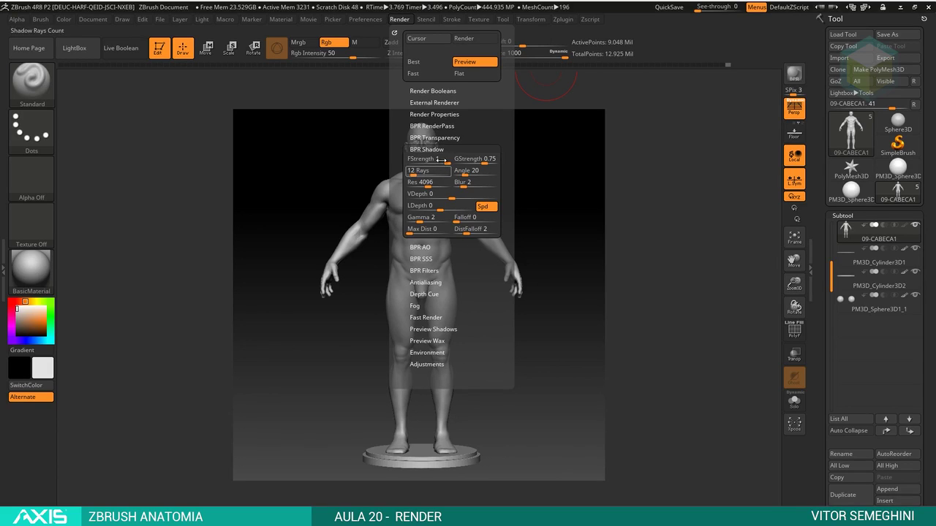
click(439, 125)
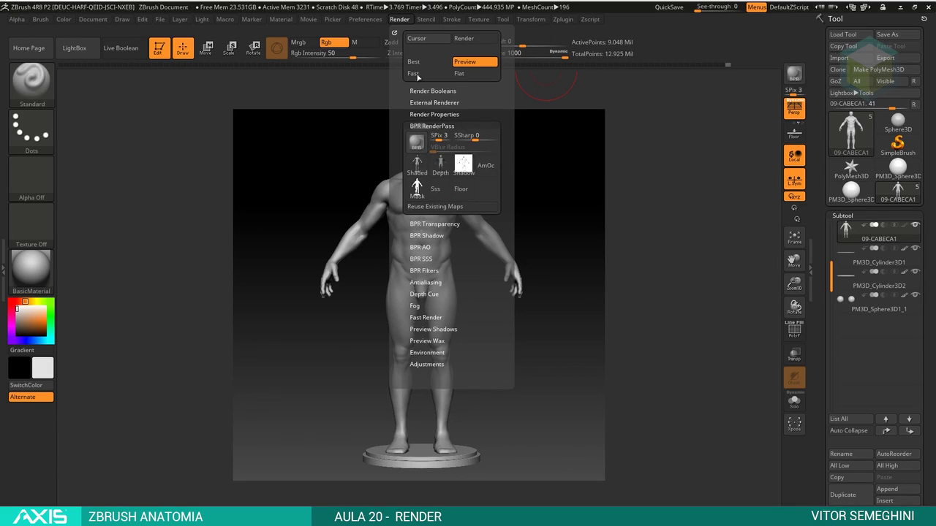
click(395, 33)
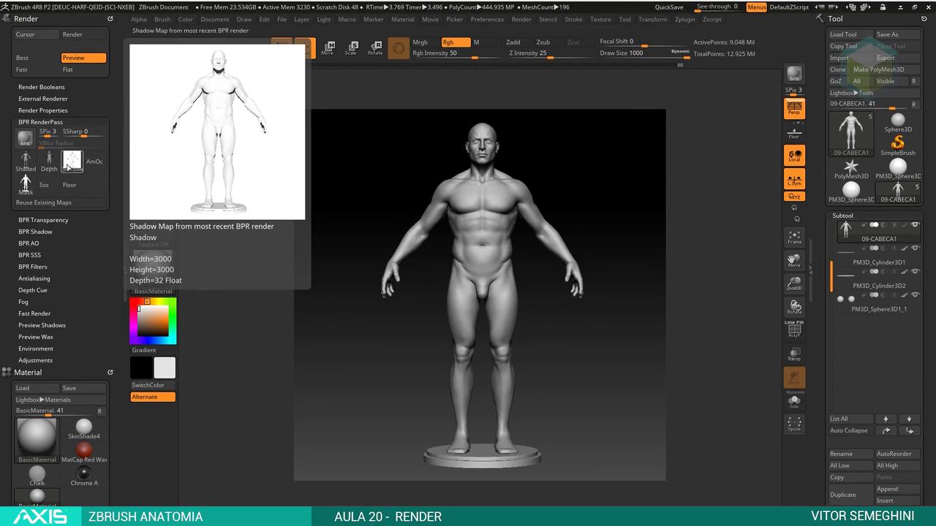
mouse_move(417, 189)
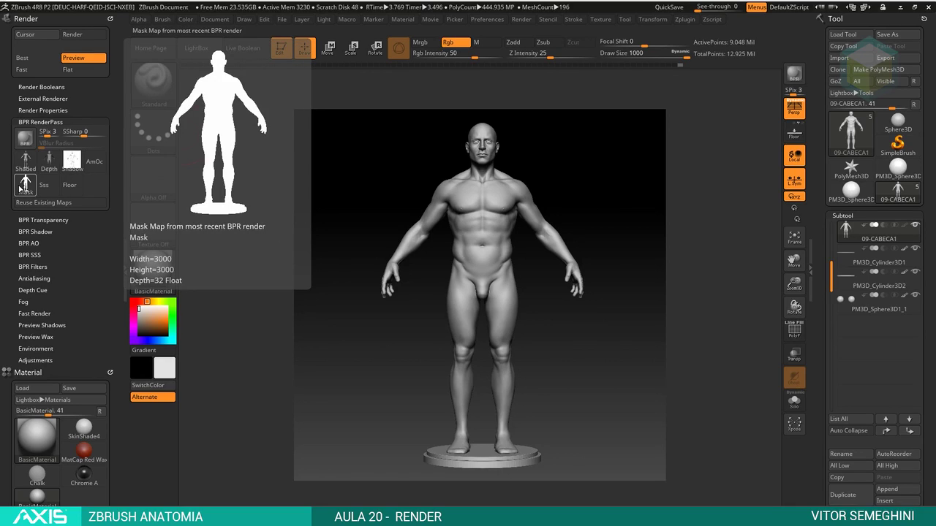
Step: Expand BPR RenderPass in the docked Render palette and export the Shaded pass image
click(46, 110)
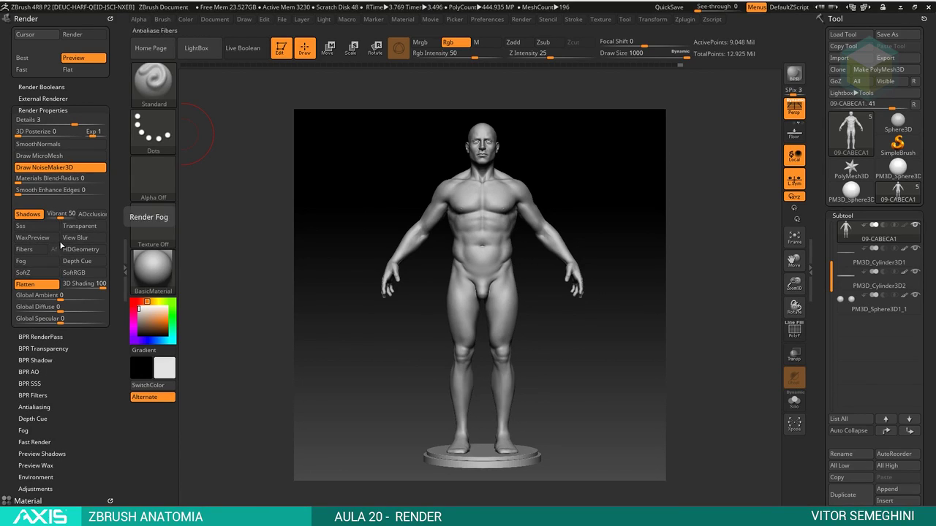
click(46, 110)
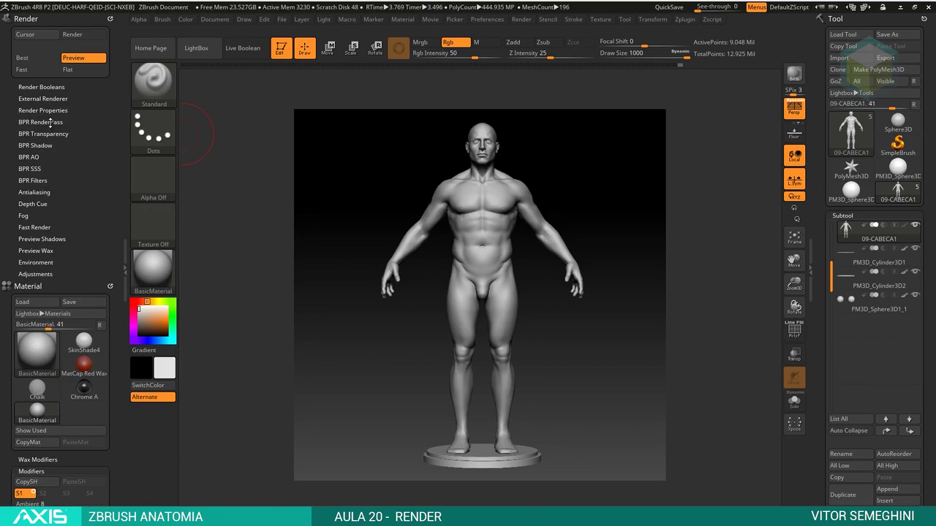
click(50, 122)
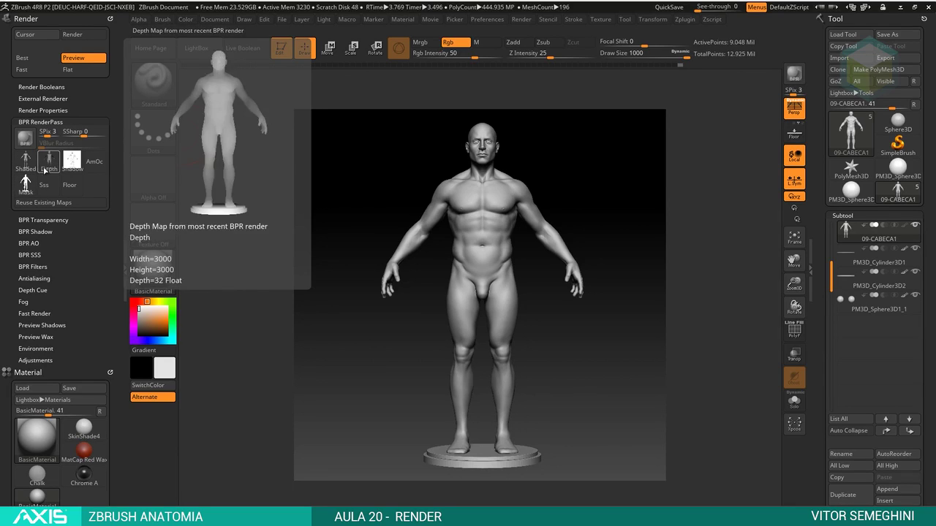
mouse_move(25, 161)
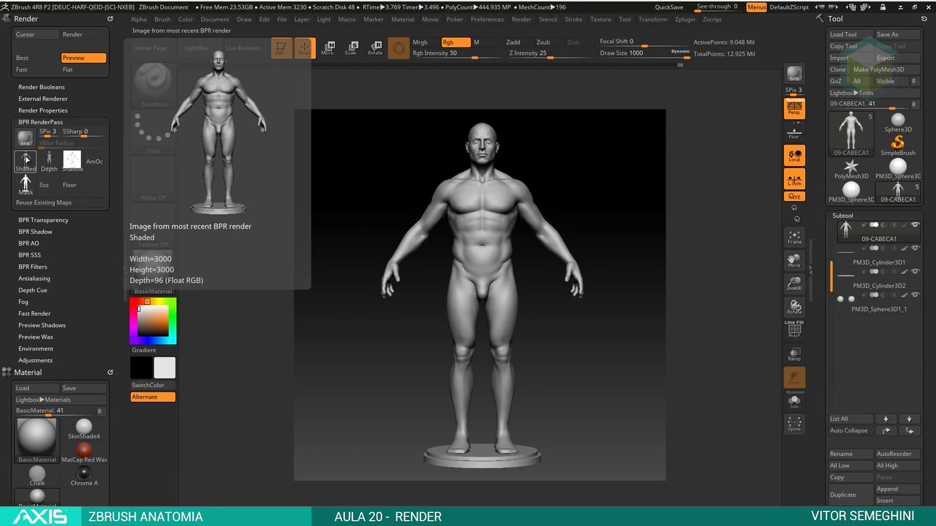
click(26, 161)
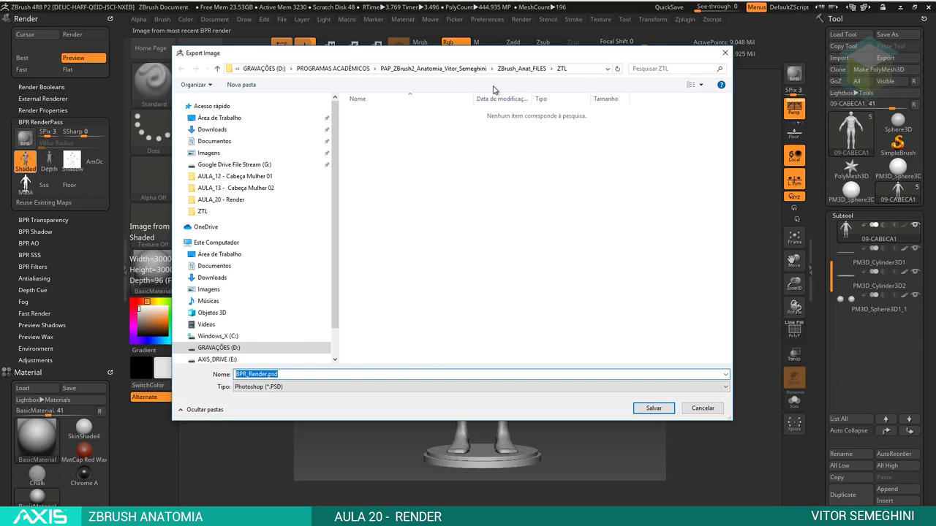
Step: Create a new RENDER folder inside ZBrush_Anat_FILES and open it
click(521, 68)
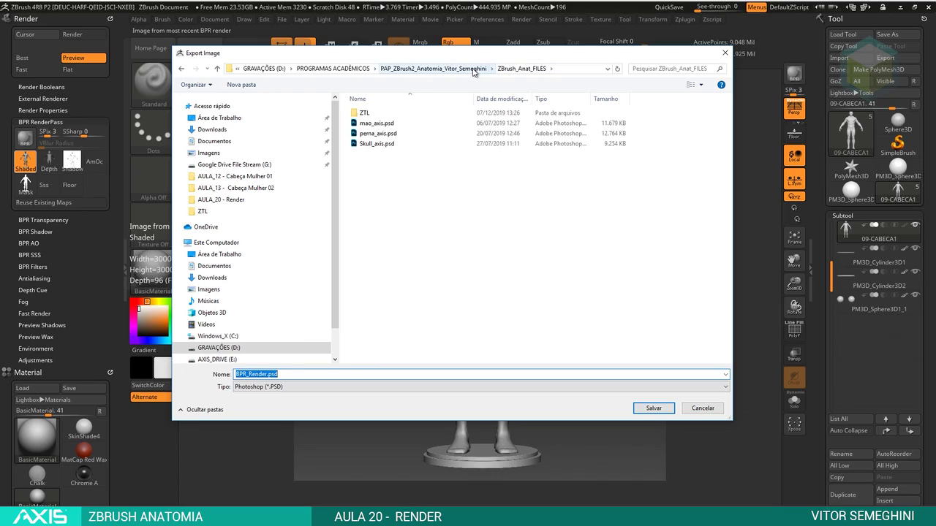
click(473, 68)
double_click(424, 112)
key(ctrl+shift+n)
text(f)
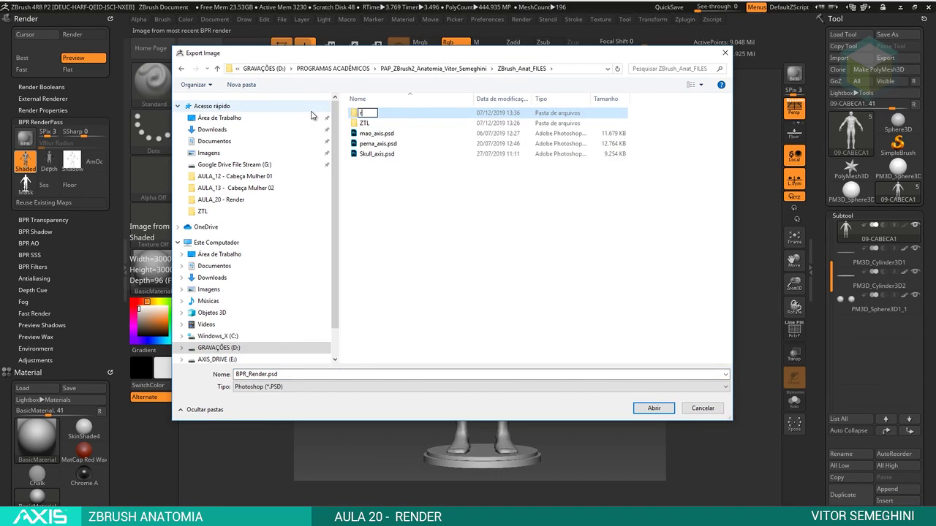
text(RENDER)
key(Return)
key(Return)
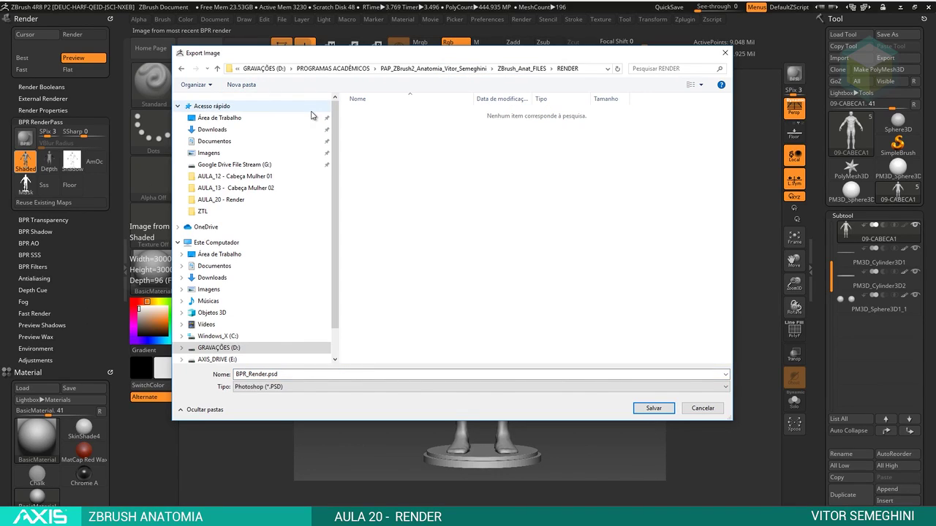
Step: Save the Shaded pass as BPR_Render.psd in the RENDER folder
click(266, 374)
double_click(266, 373)
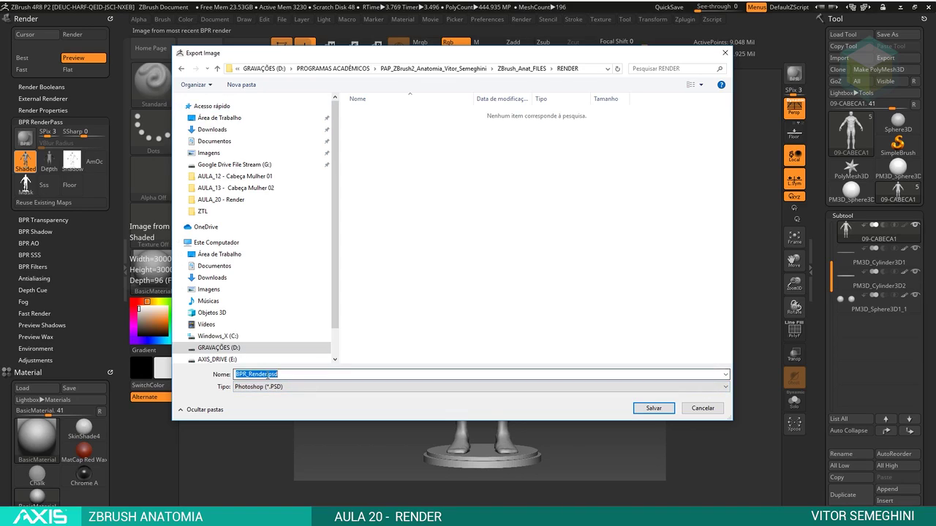
click(275, 373)
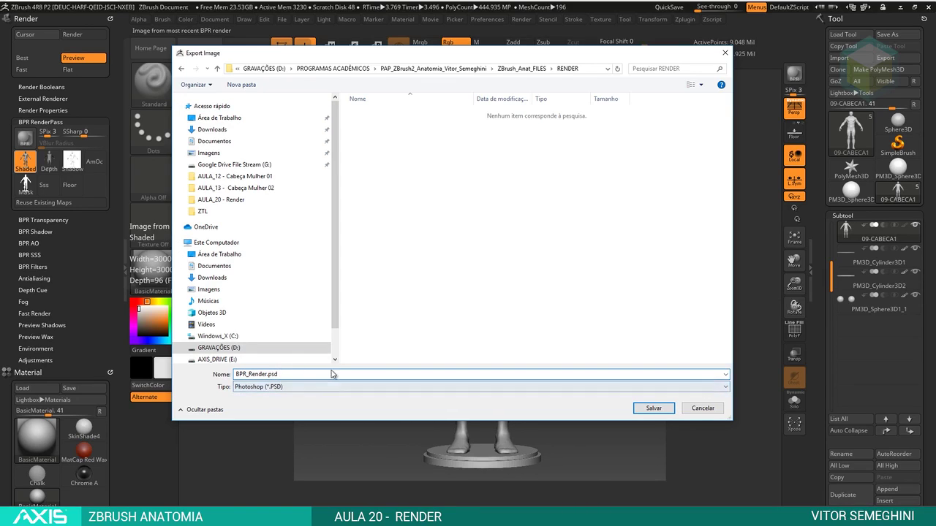
click(648, 409)
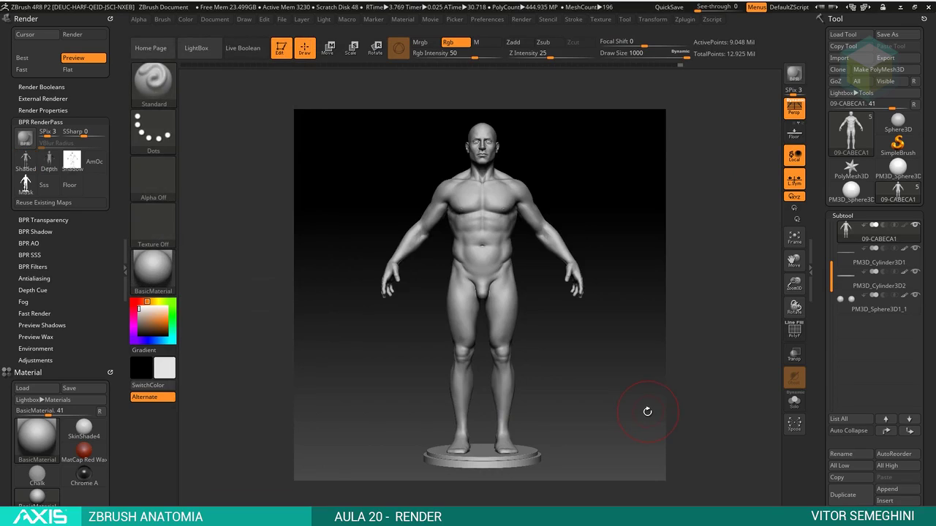
mouse_move(72, 160)
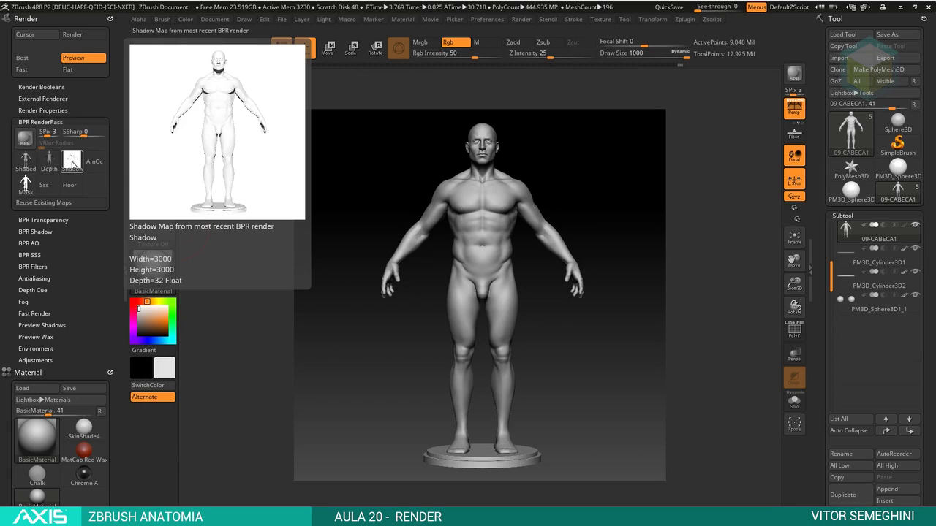
Step: Export the Shadow pass as BPR_Shadow.psd and start exporting the Mask pass
click(72, 164)
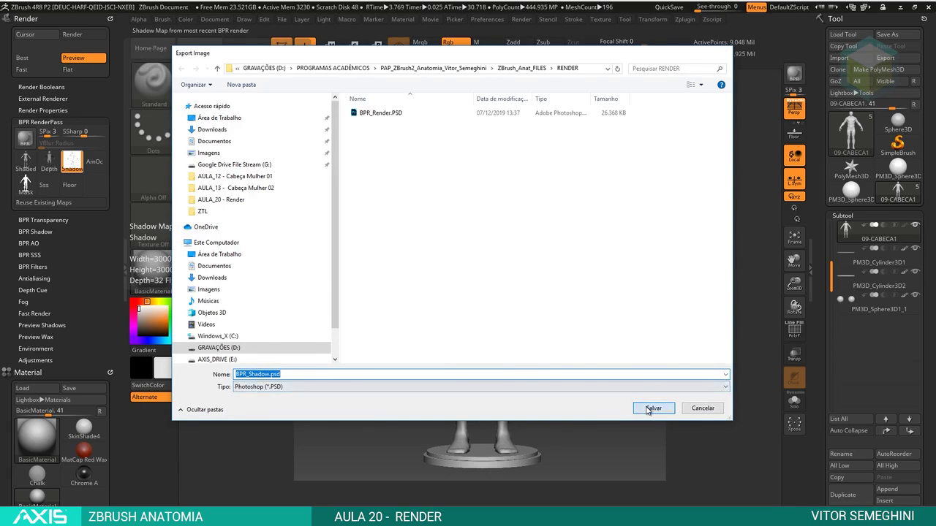
click(647, 409)
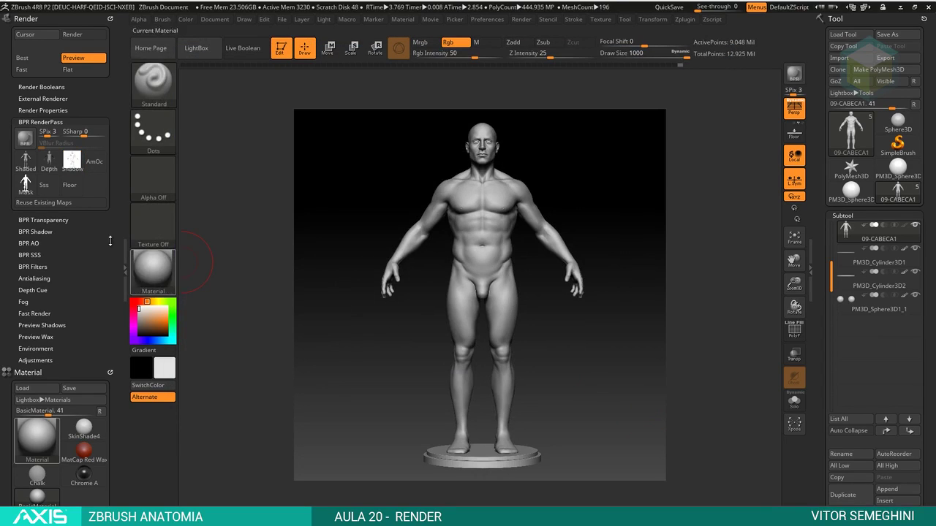
click(31, 187)
Step: Save the Mask pass PSD into the RENDER folder
key(Return)
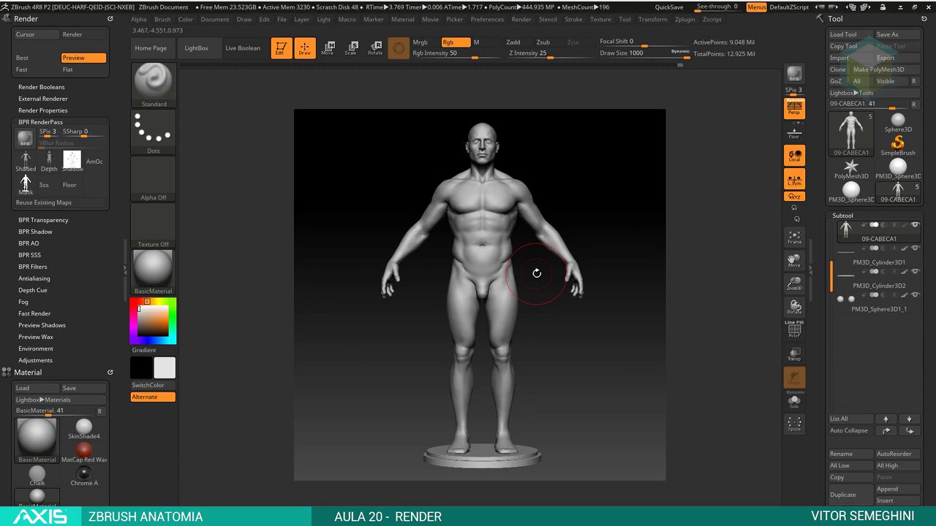
Step: Move the light on the Light palette's preview sphere to a new direction and BPR-render the figure
click(324, 20)
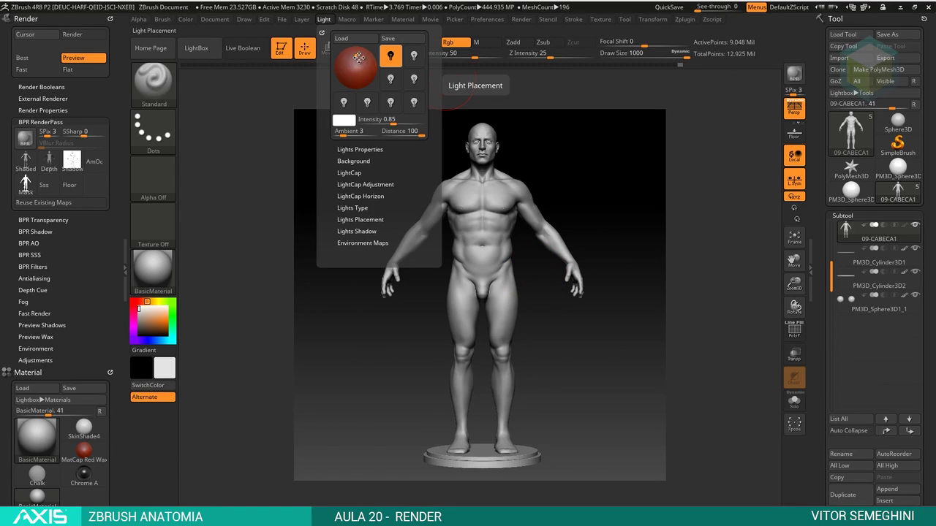
drag(356, 58, 348, 61)
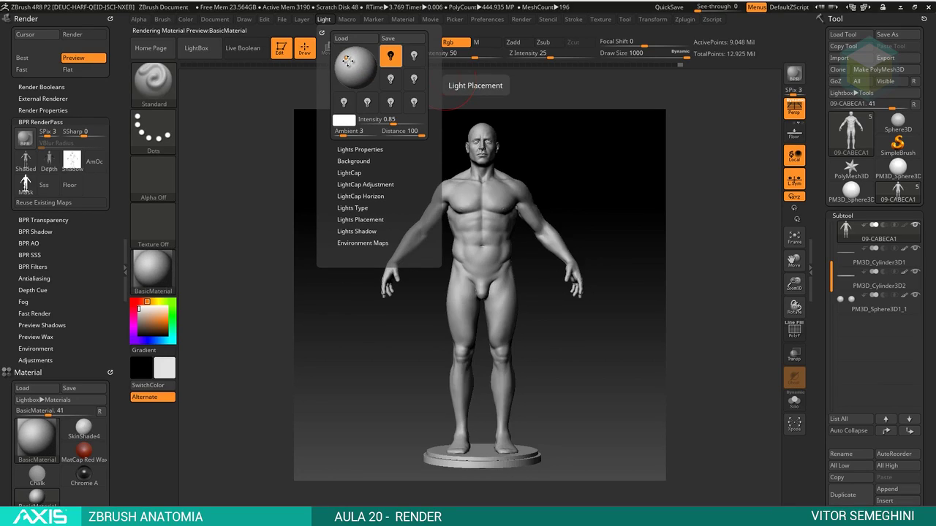
drag(347, 61, 351, 71)
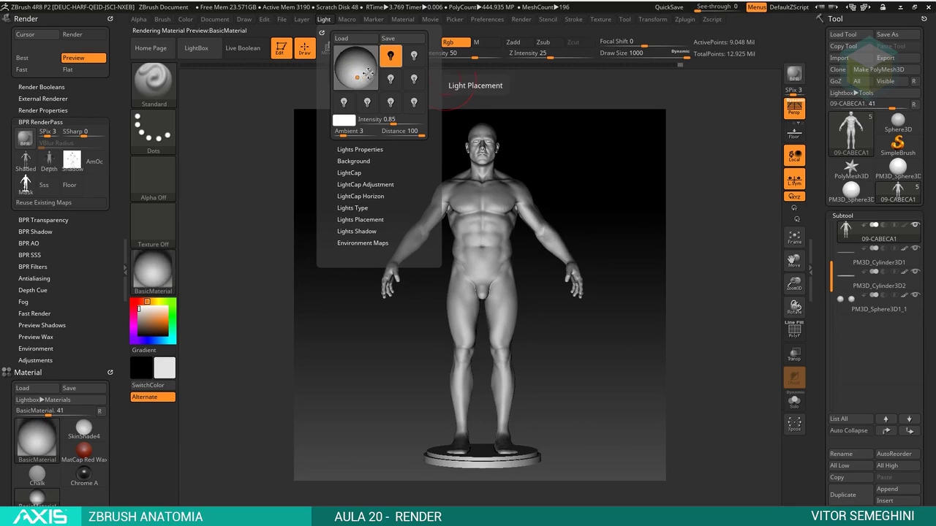
mouse_move(351, 71)
mouse_down()
mouse_move(369, 72)
mouse_move(354, 60)
mouse_up()
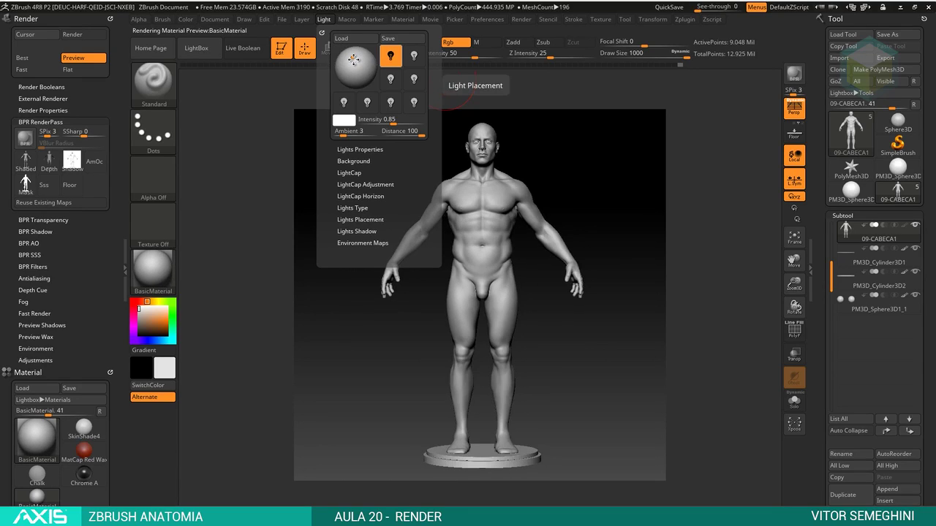
click(354, 60)
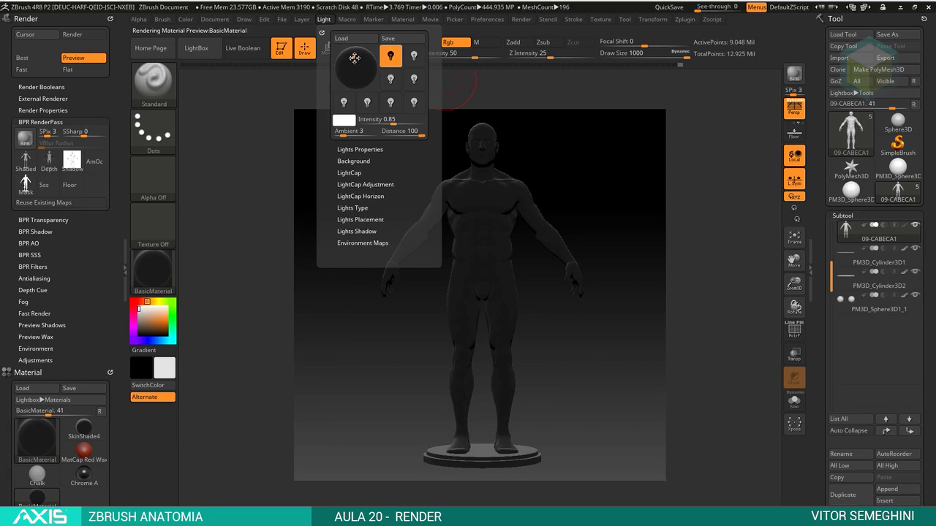
click(354, 59)
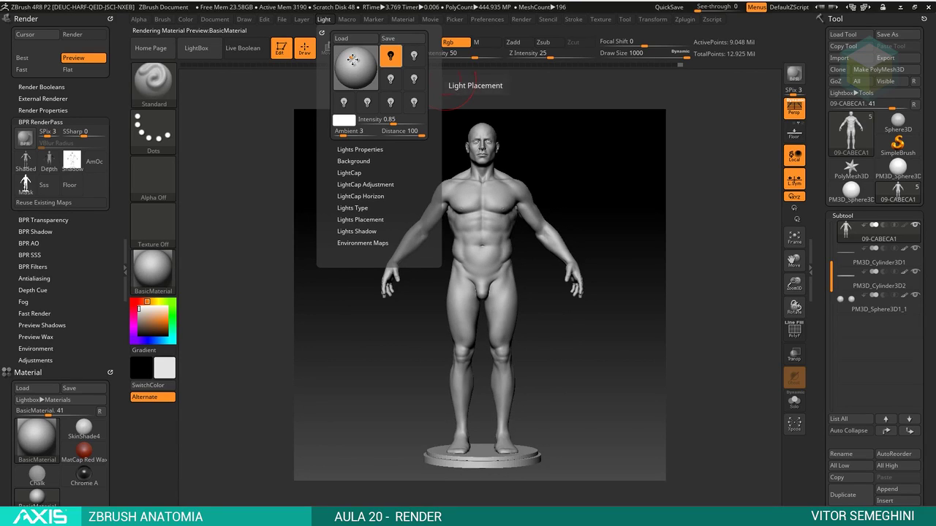
mouse_move(497, 120)
mouse_down()
mouse_move(503, 146)
mouse_move(488, 178)
mouse_move(470, 183)
mouse_move(489, 167)
mouse_up()
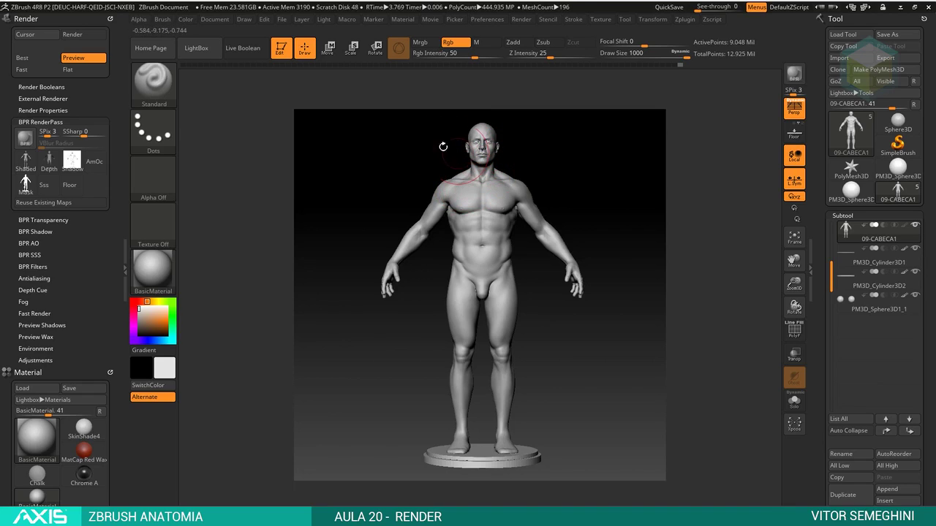
click(323, 19)
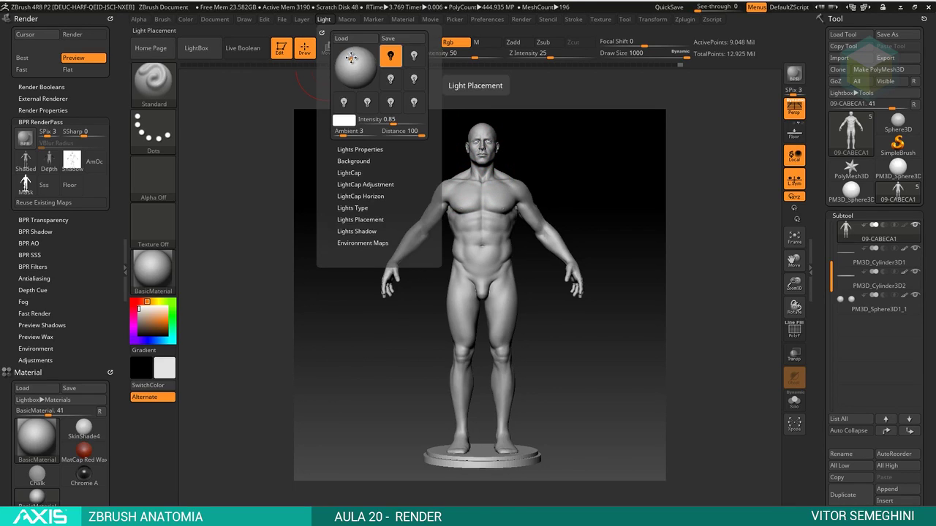
drag(351, 58, 348, 63)
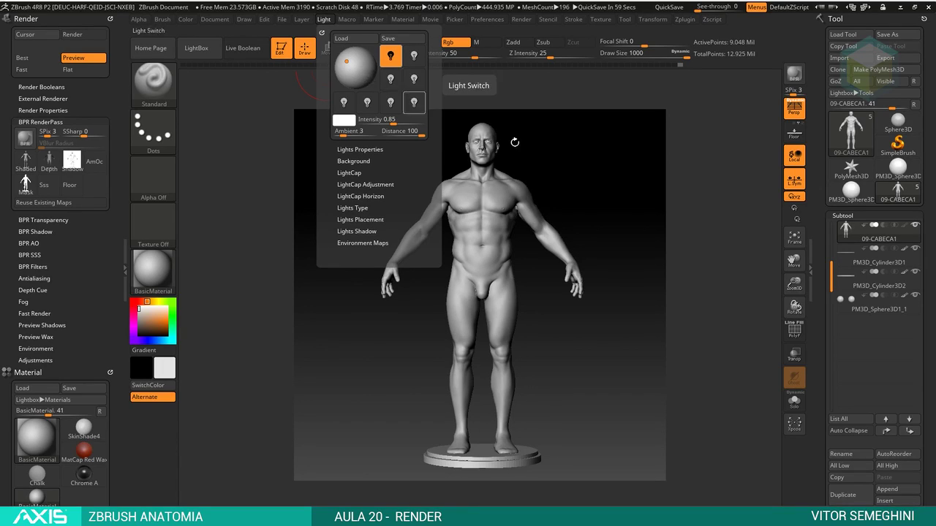
click(798, 76)
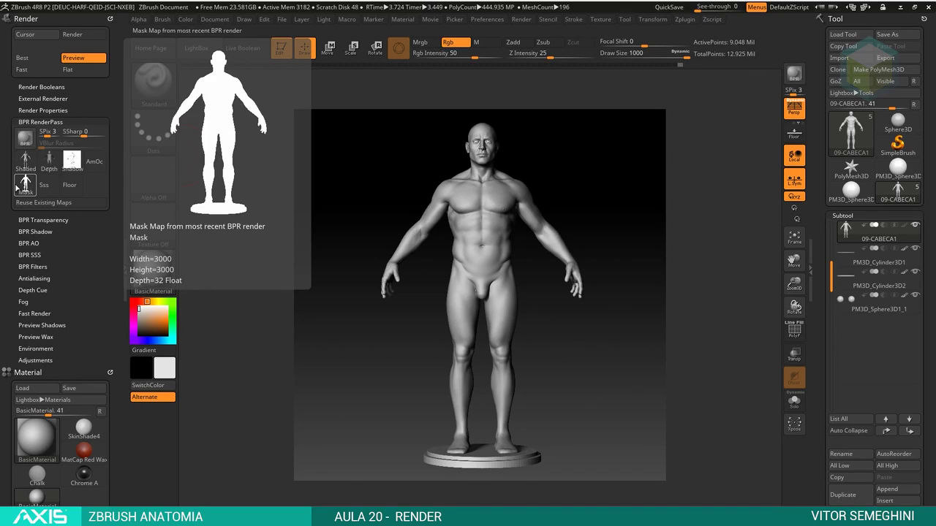
mouse_move(71, 161)
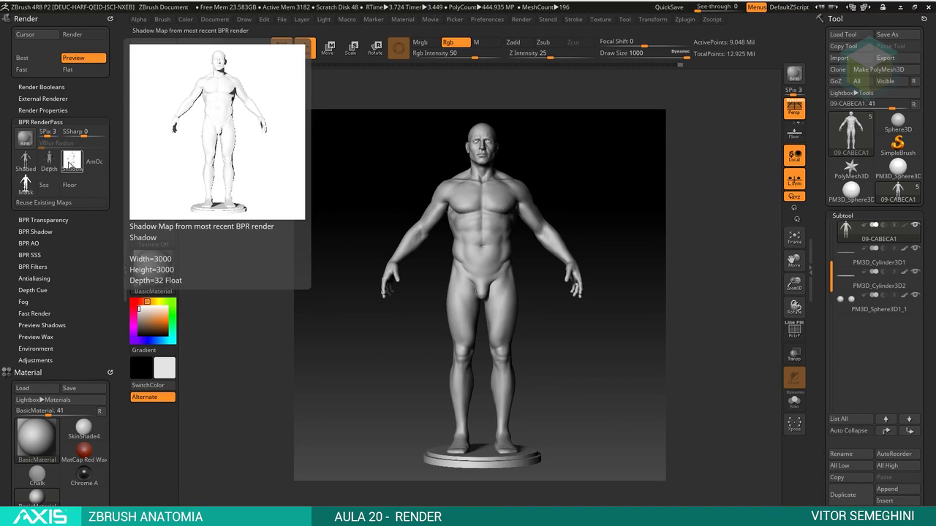
Step: Export the Shaded pass of the current render as 01.psd
click(26, 161)
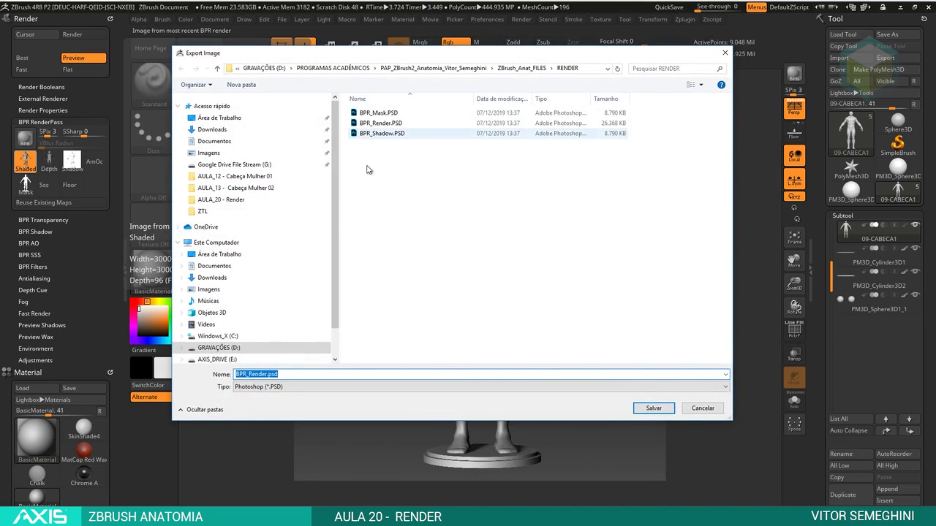
text(01)
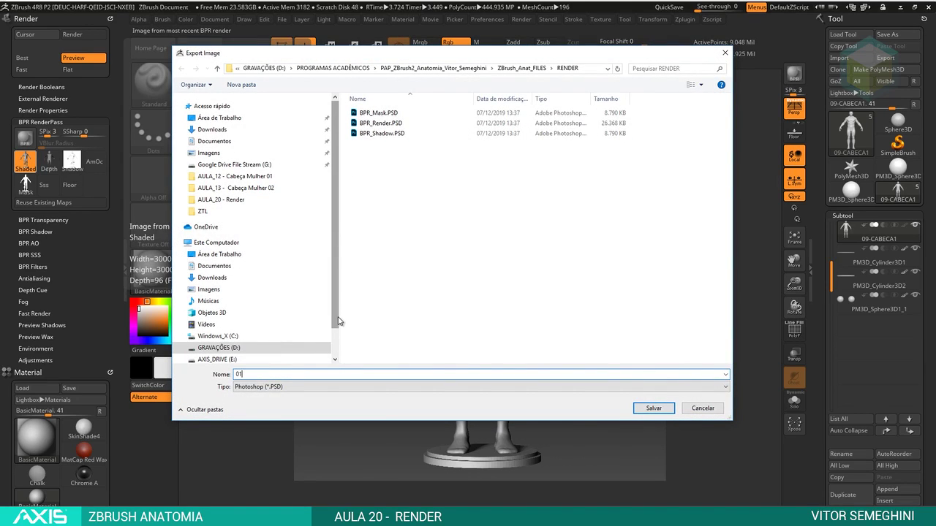
click(653, 408)
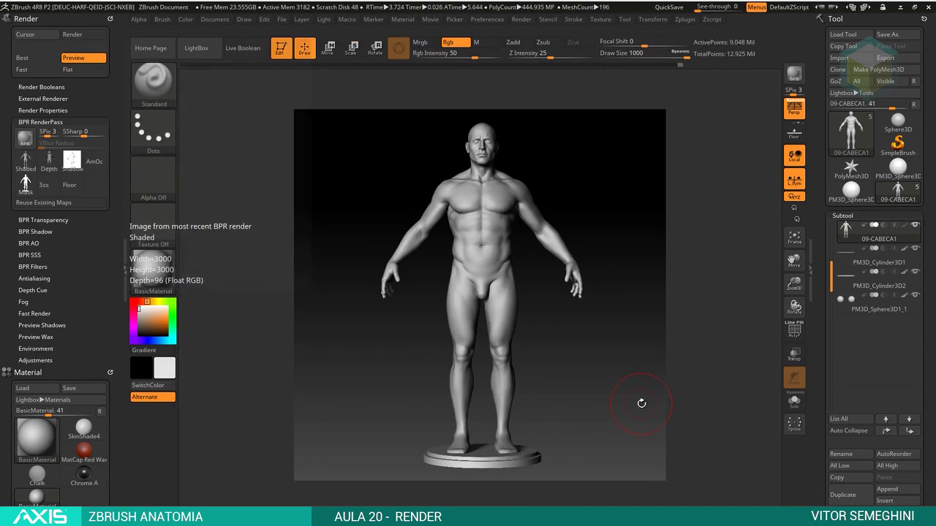
Step: Shift the light direction and export the new Shaded pass as 02.psd
click(323, 20)
click(364, 61)
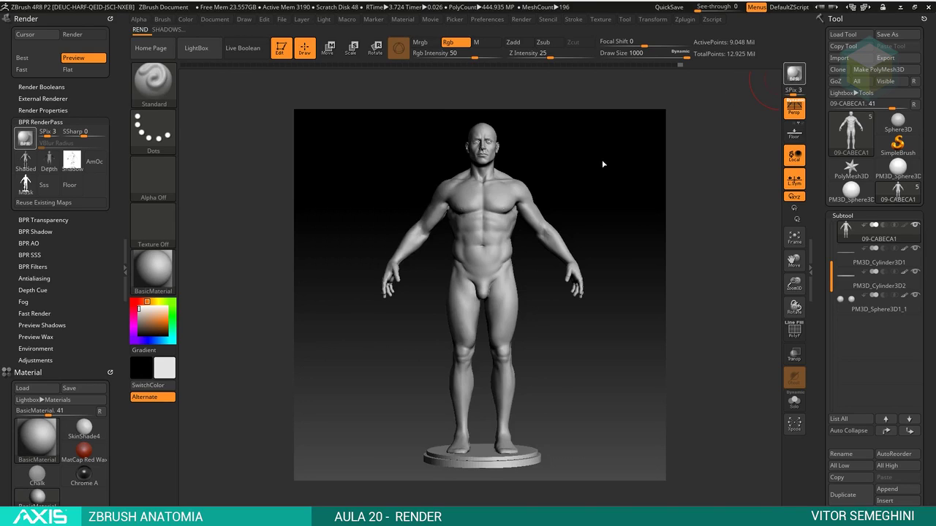
click(26, 159)
text(02)
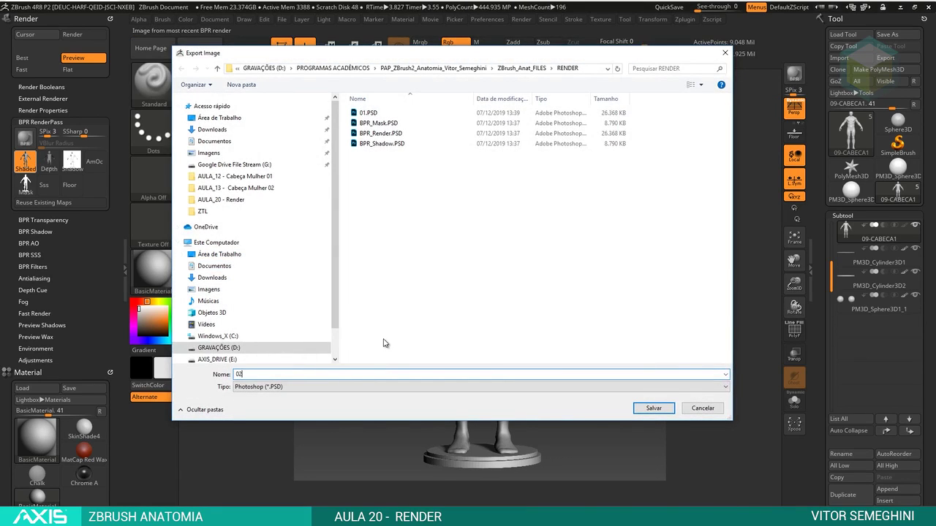
key(Return)
Step: Reposition the light to hit the figure from a new direction
click(324, 20)
click(361, 63)
click(364, 64)
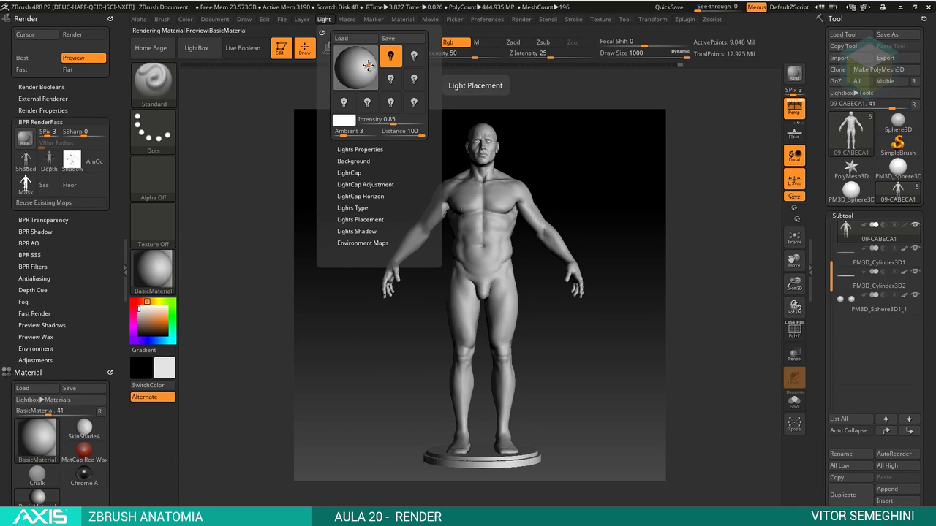
Step: Place the main light in front of the figure, toward its front-left
click(367, 66)
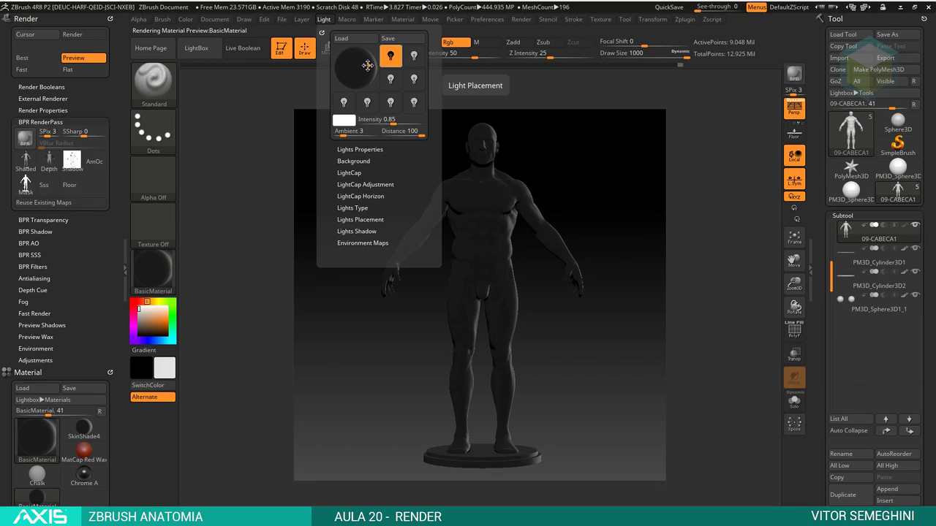
click(390, 78)
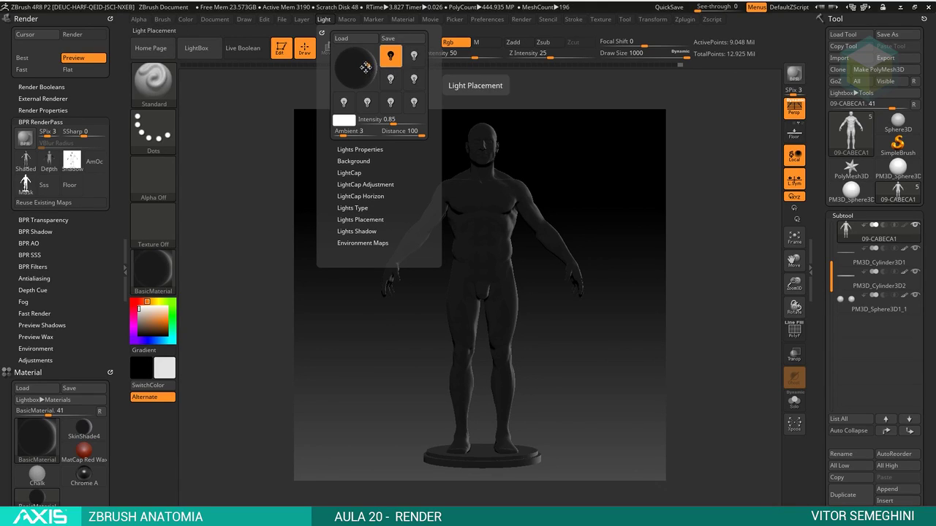
click(361, 66)
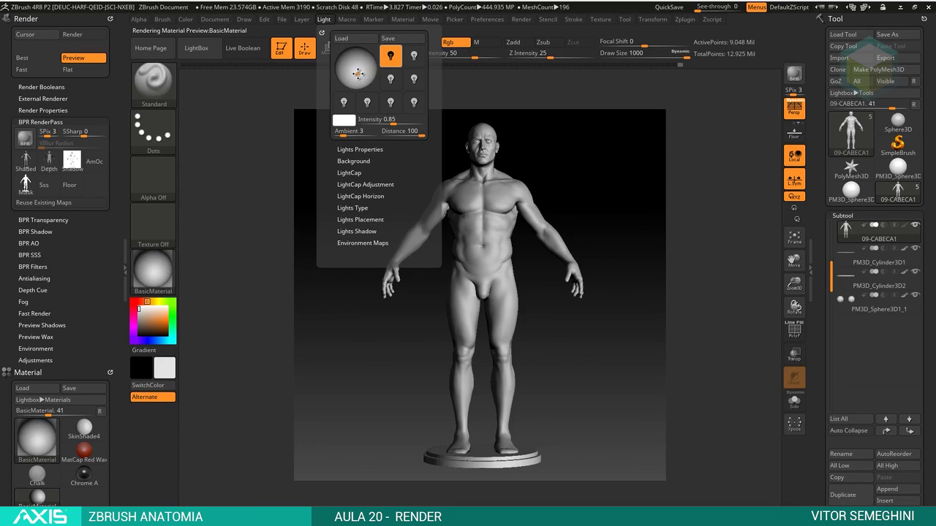
drag(358, 66, 343, 73)
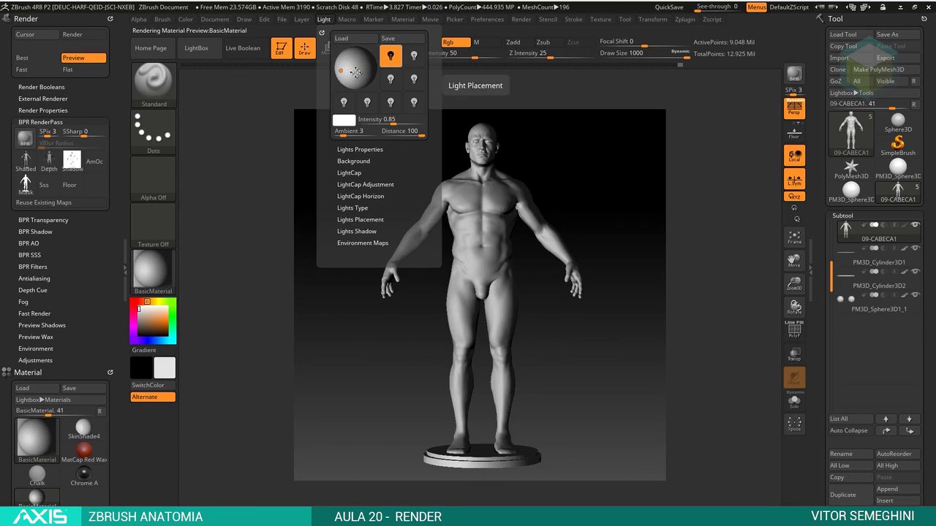
Step: Turn on bulb 2 at intensity 0.8 and aim it at the figure's right side
click(414, 55)
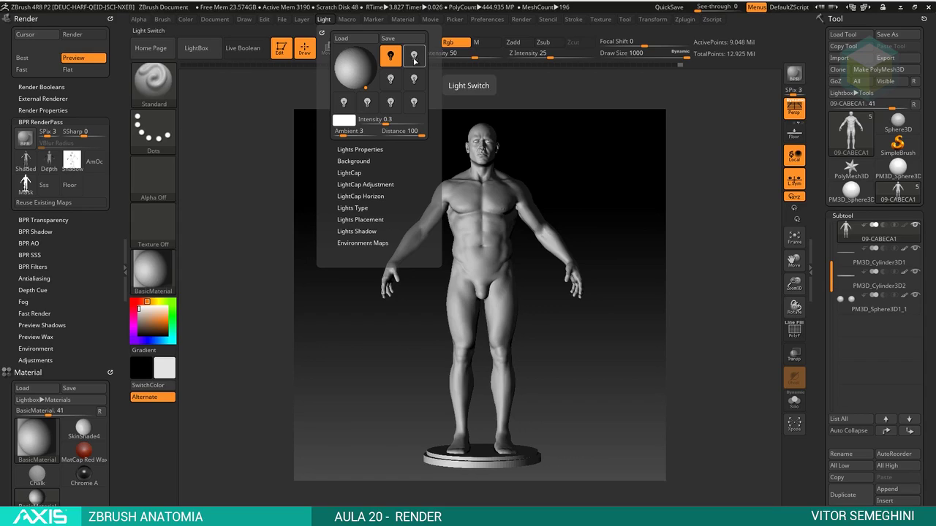
click(413, 56)
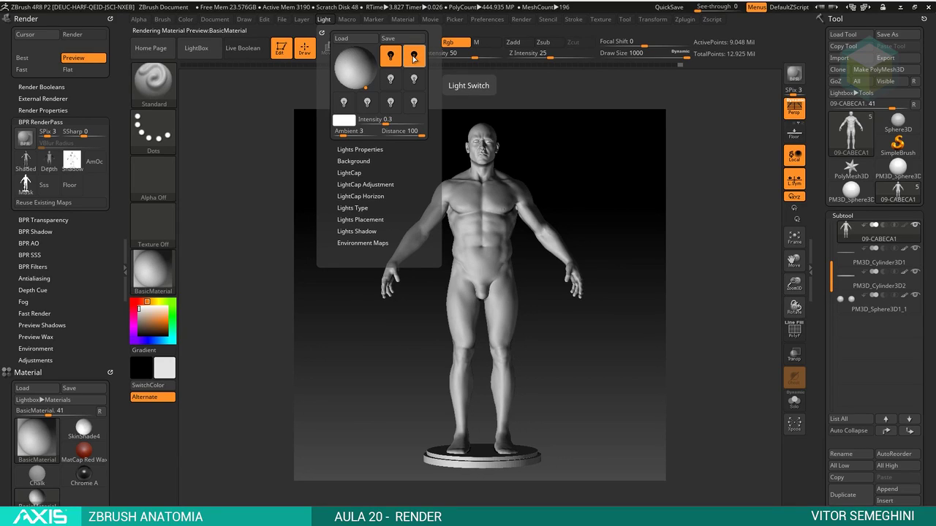
click(388, 119)
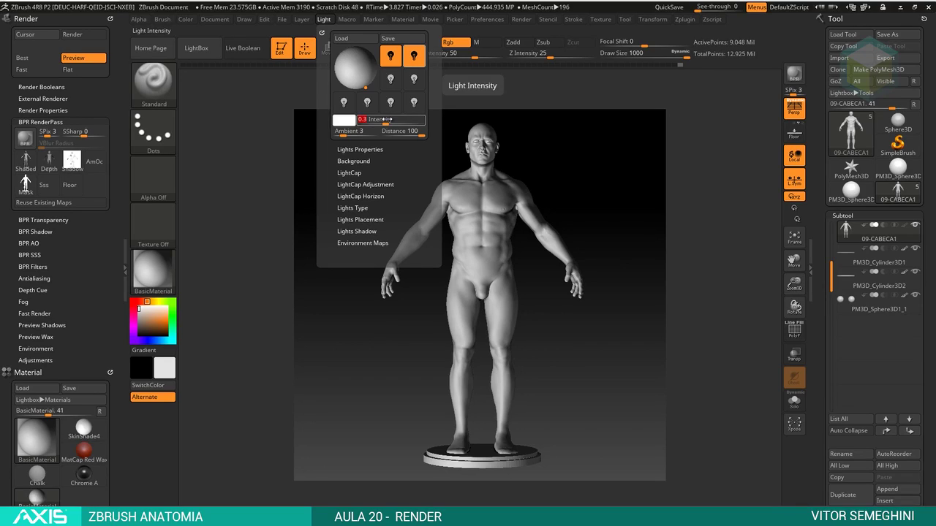
text(0)
key(Return)
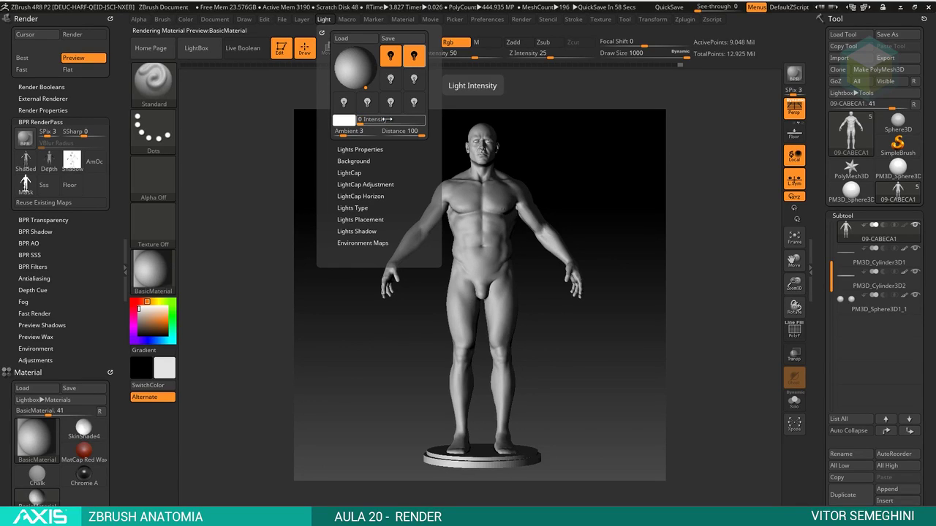
click(387, 119)
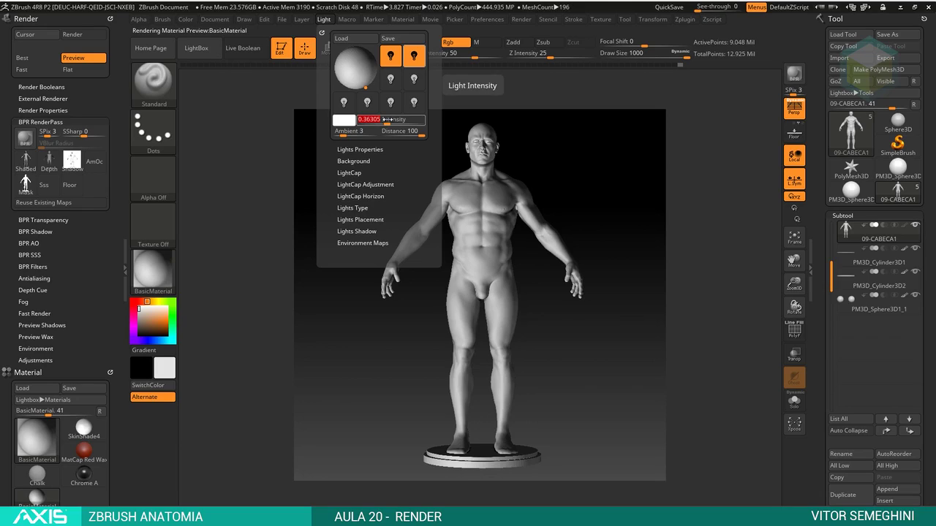
text(8)
key(Return)
click(369, 67)
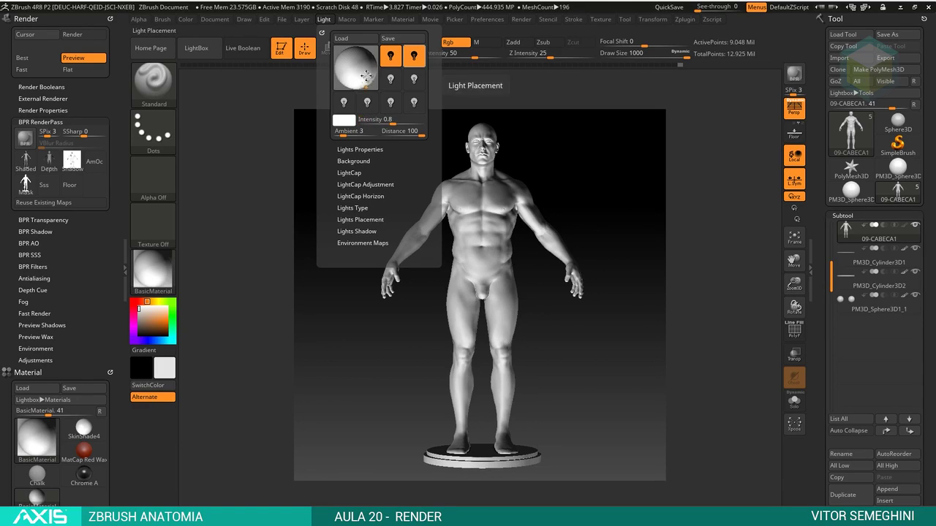
click(370, 67)
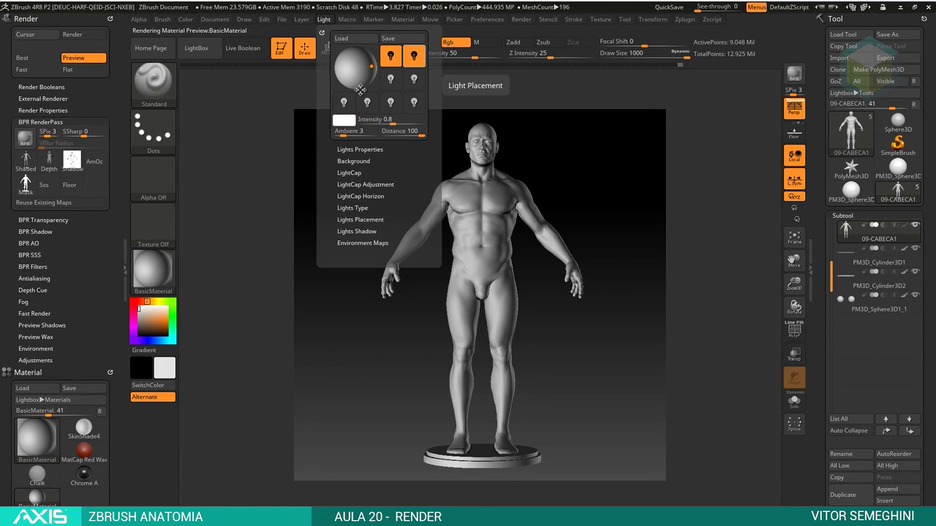
Step: Tint the second light cyan and BPR-render a preview
click(344, 120)
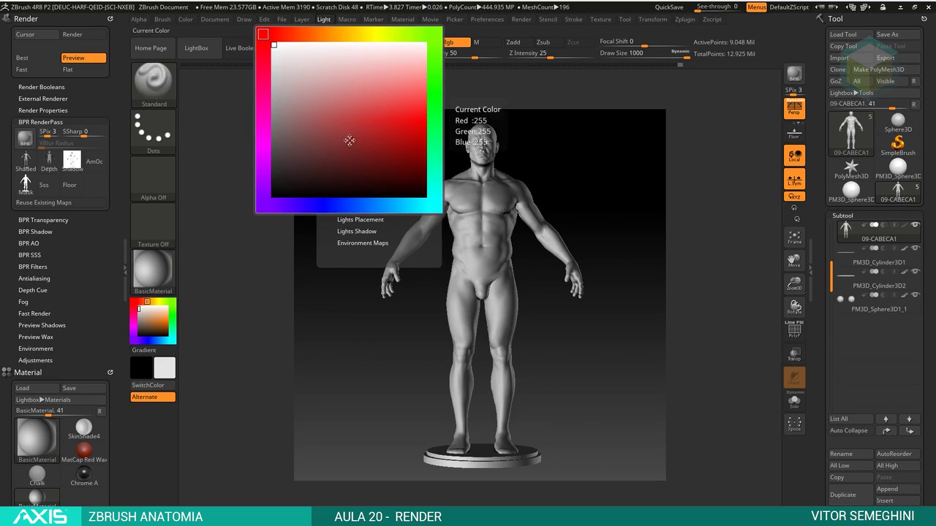
click(429, 204)
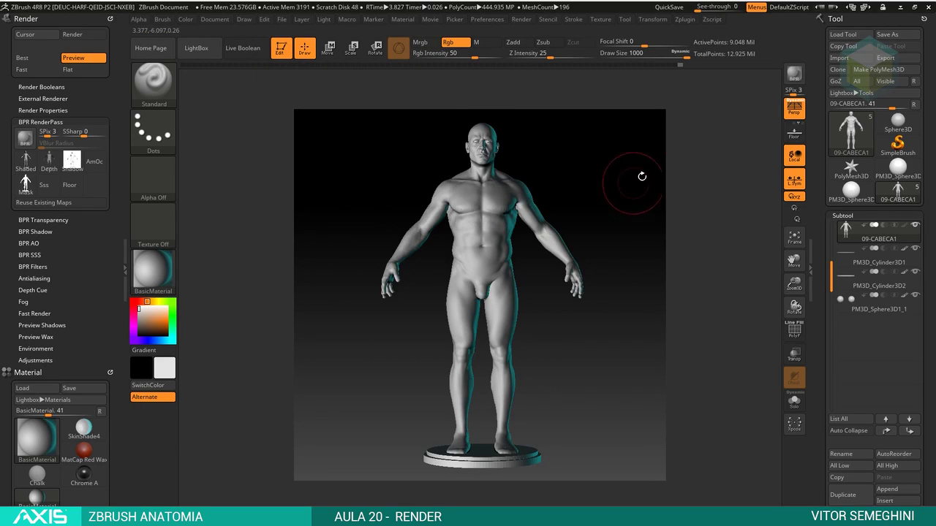
click(794, 73)
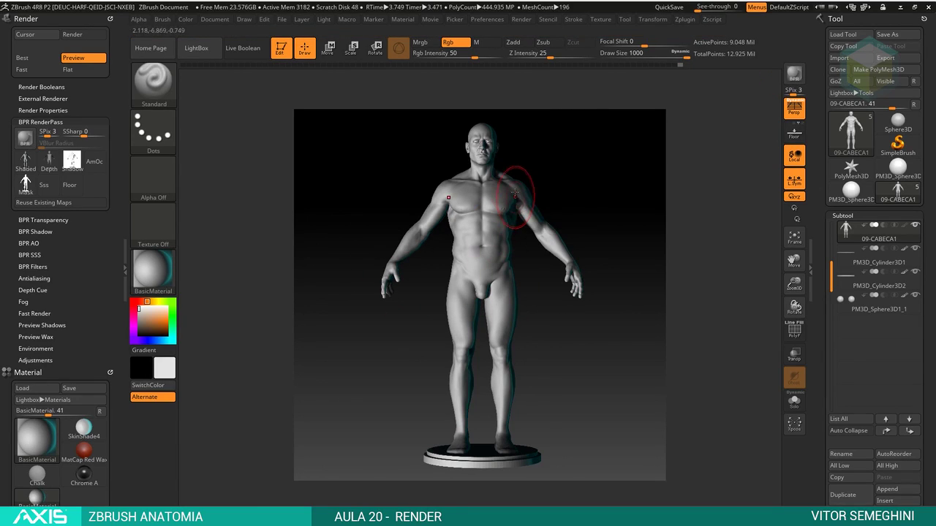
Step: Switch off the second light and drag the main light toward the front-right
click(324, 20)
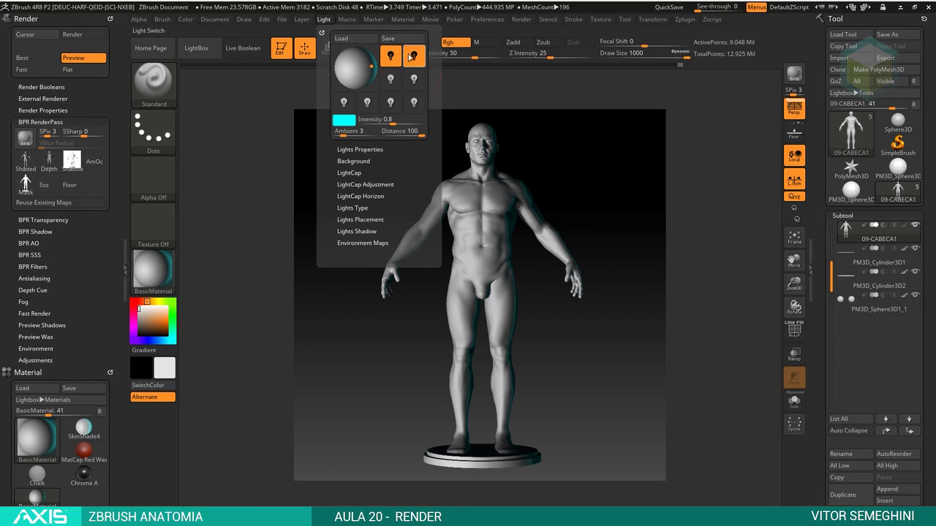
click(414, 57)
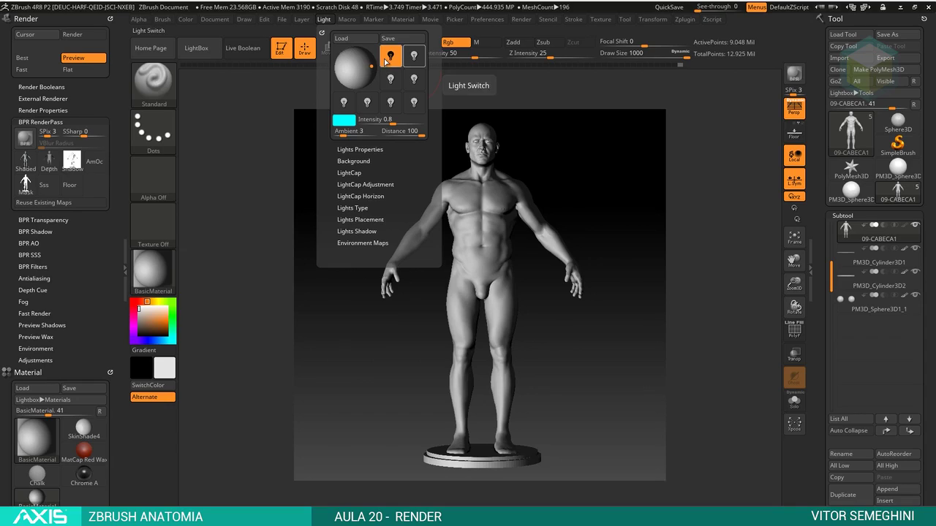
click(391, 57)
drag(351, 65, 366, 65)
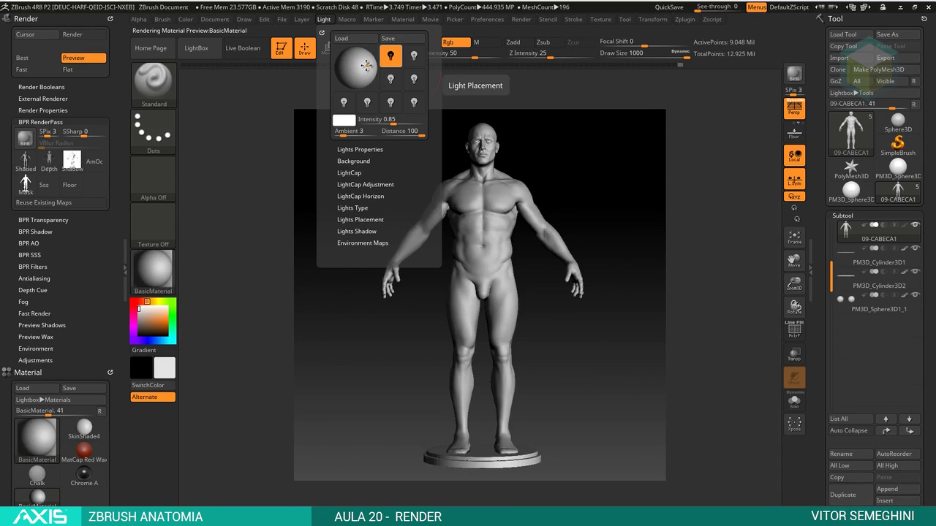
Step: Flip the main light between front and back, leaving it behind the figure
click(366, 65)
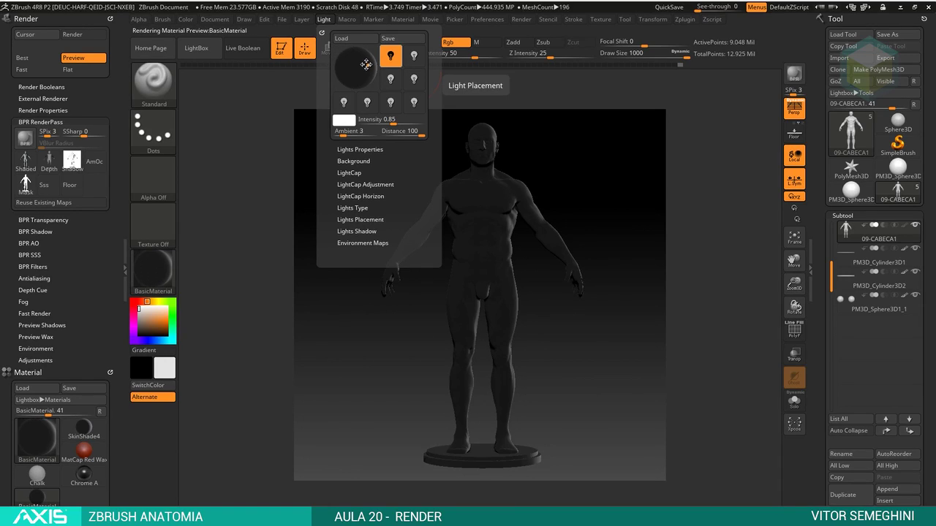
click(366, 65)
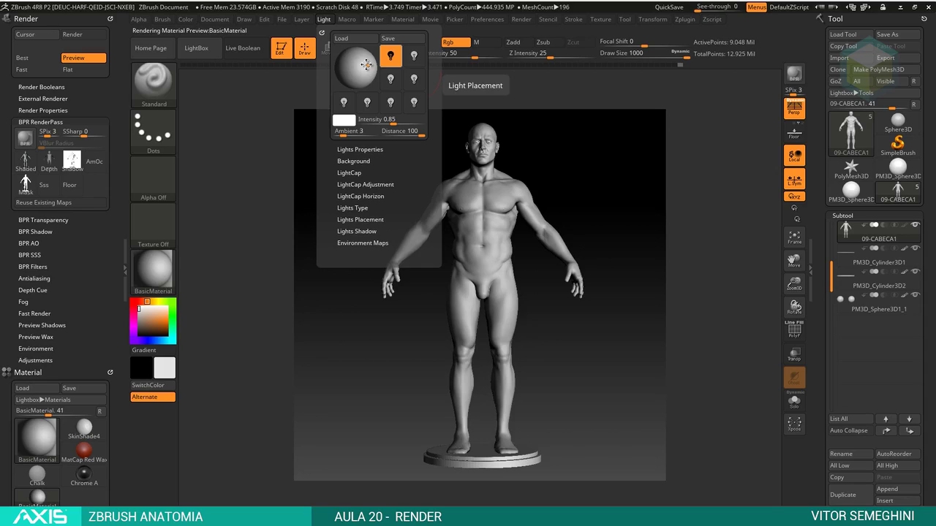
click(367, 65)
click(366, 65)
click(366, 65)
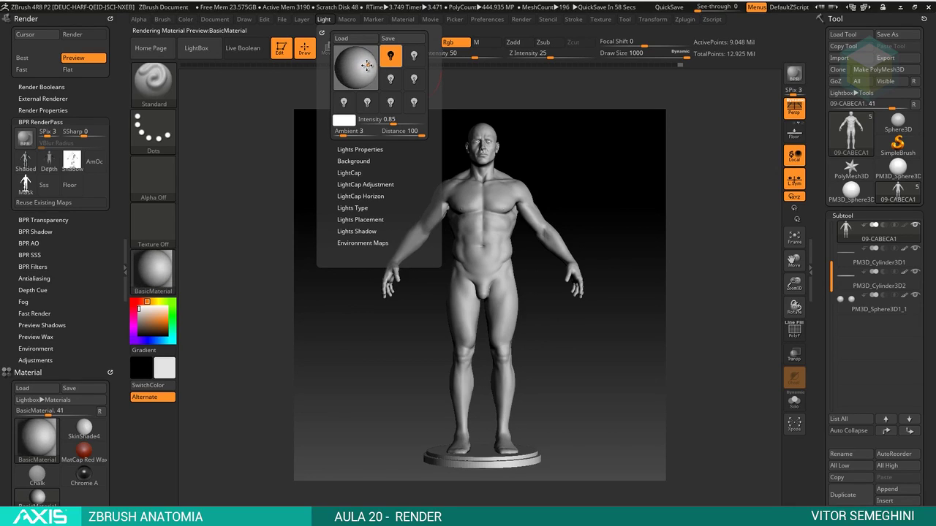
click(366, 65)
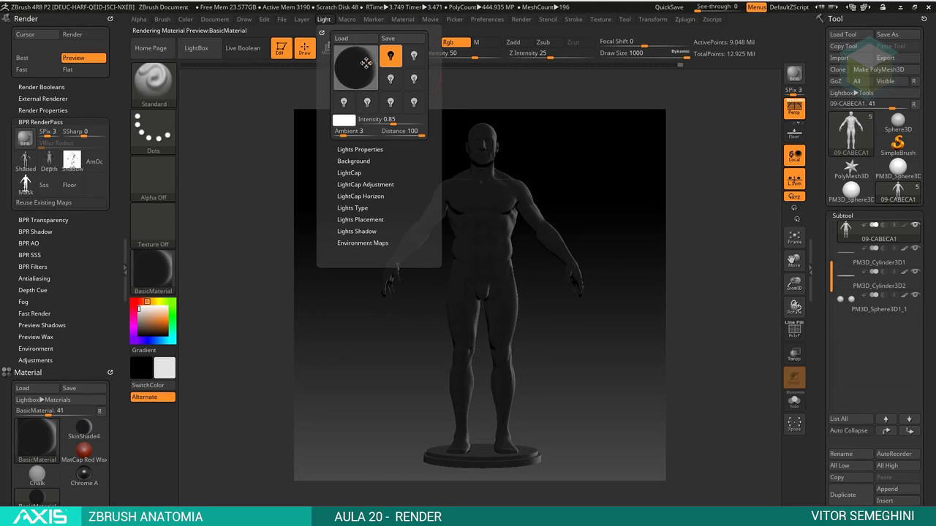
Step: Set the back light intensity to 1, BPR-render, and select the Shaded pass for export
drag(387, 119, 391, 119)
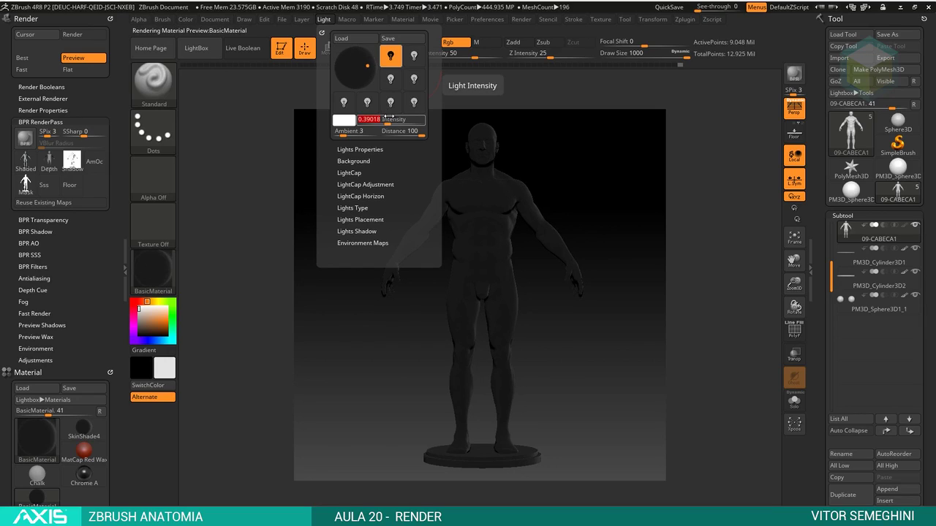
key(Return)
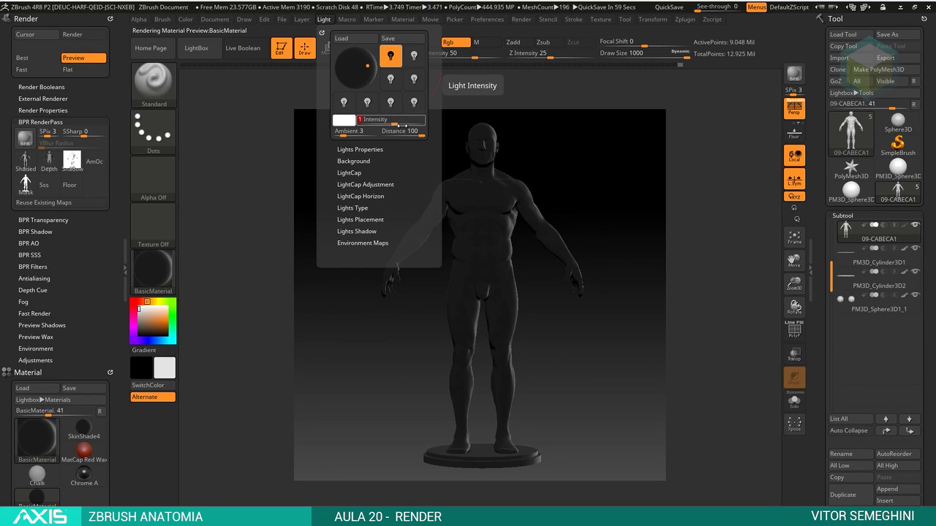
click(366, 66)
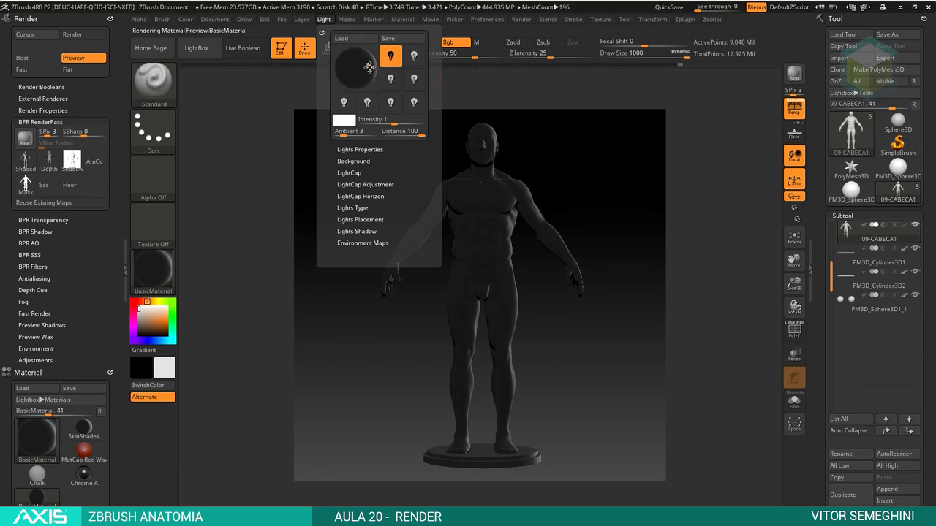
click(794, 75)
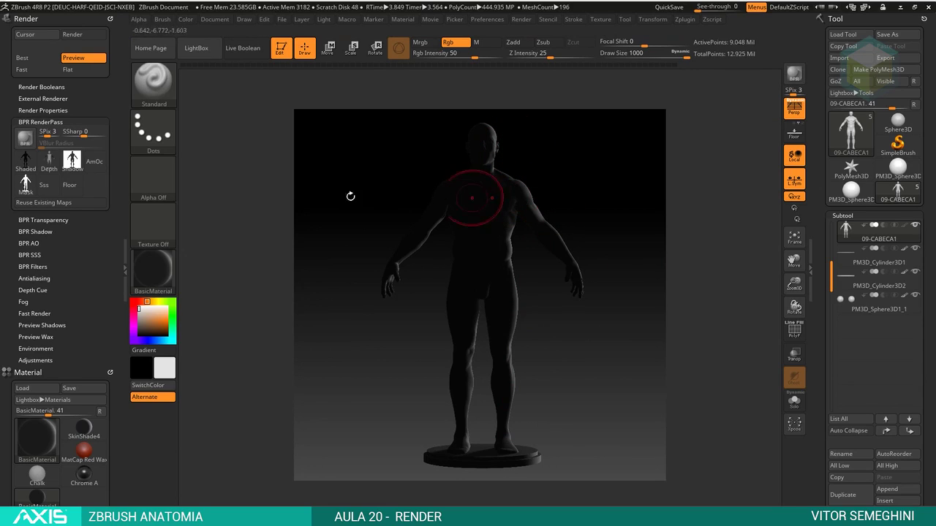
click(27, 166)
click(26, 166)
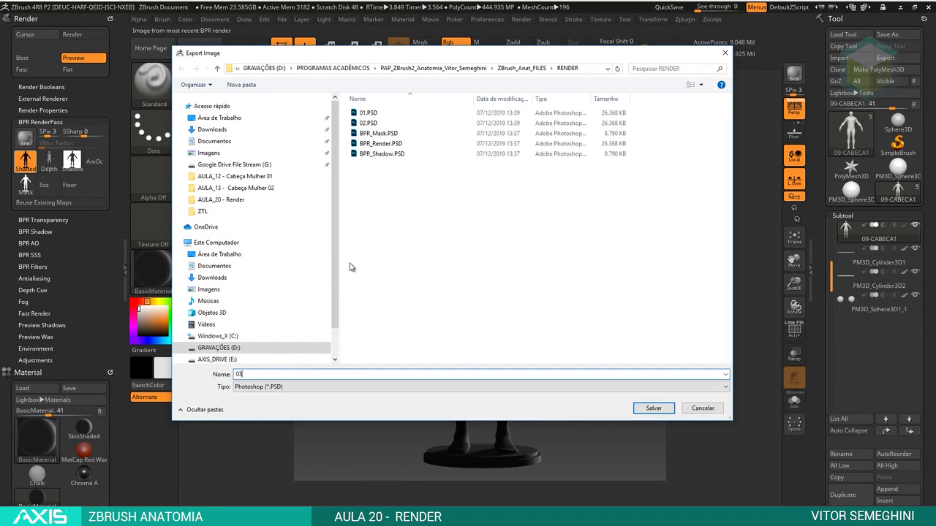
Step: Save the back-lit render as 03, relight from the front and export it as 04
key(Escape)
click(323, 19)
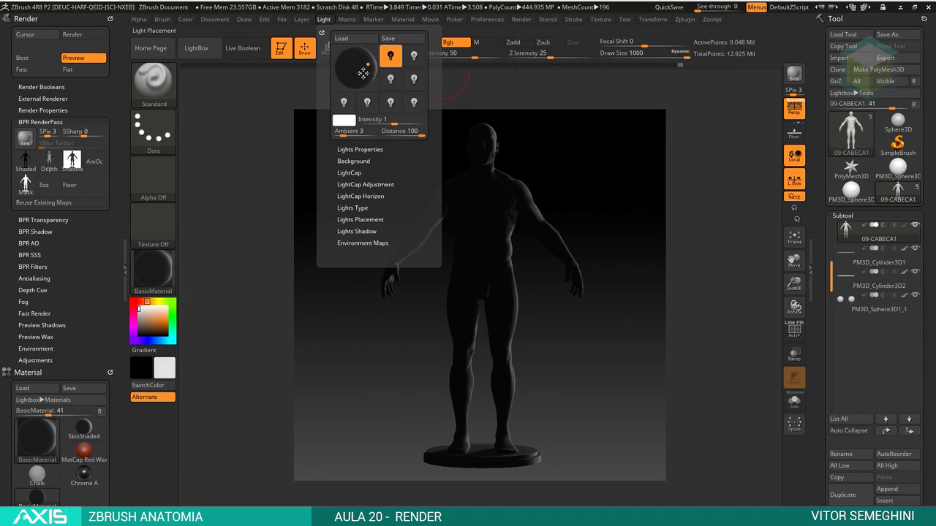
click(345, 67)
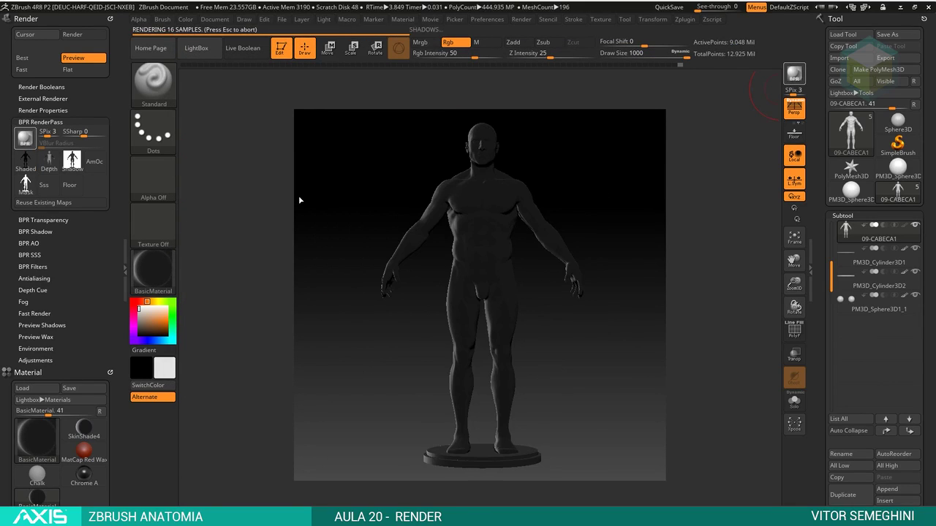
click(25, 162)
key(Escape)
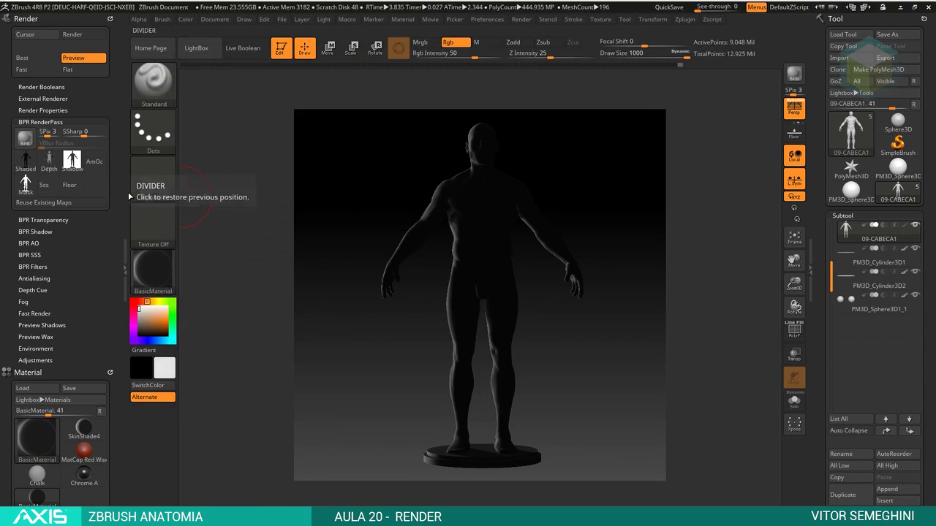
Step: Reposition the light, BPR-render again, and save the Shaded pass as 05.psd
click(323, 19)
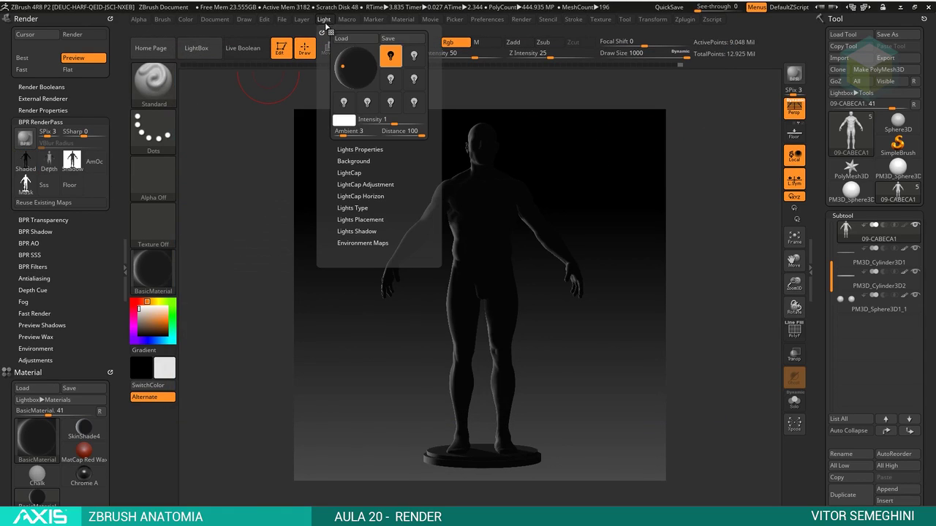
drag(348, 70, 354, 57)
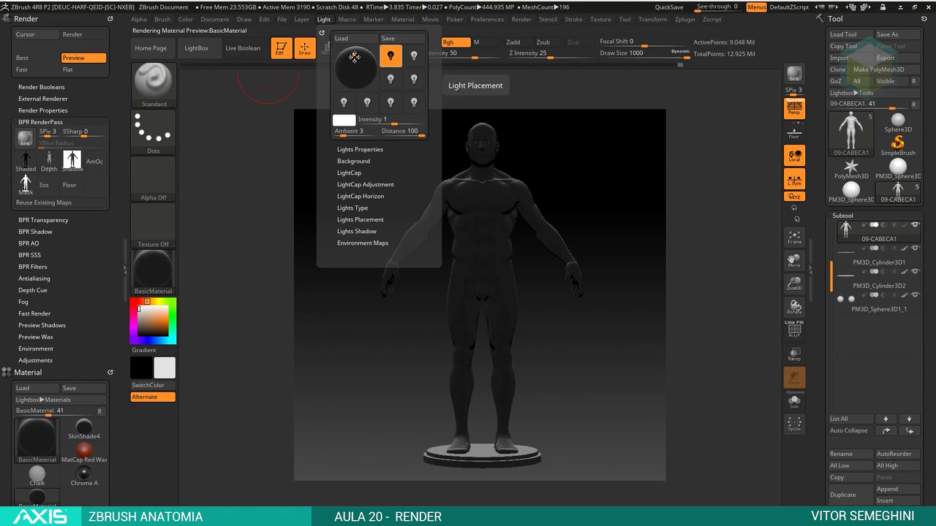
click(794, 74)
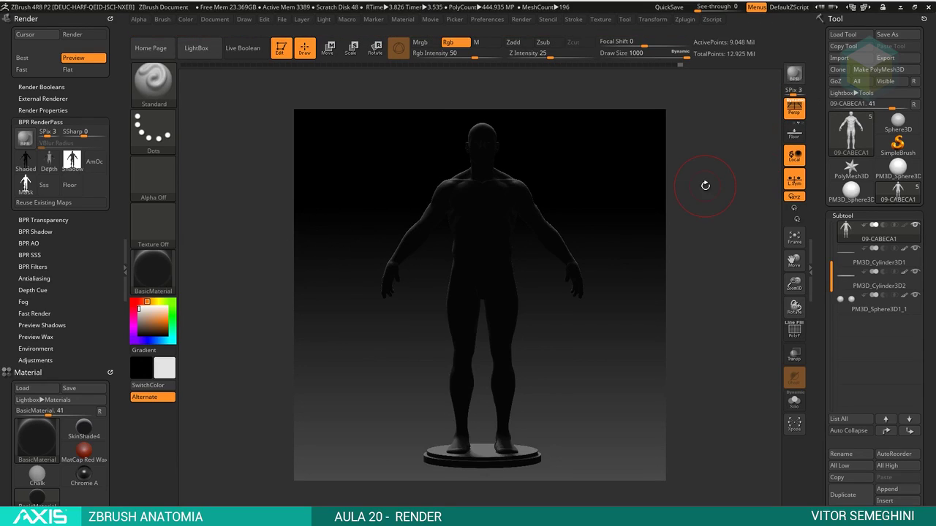
click(25, 160)
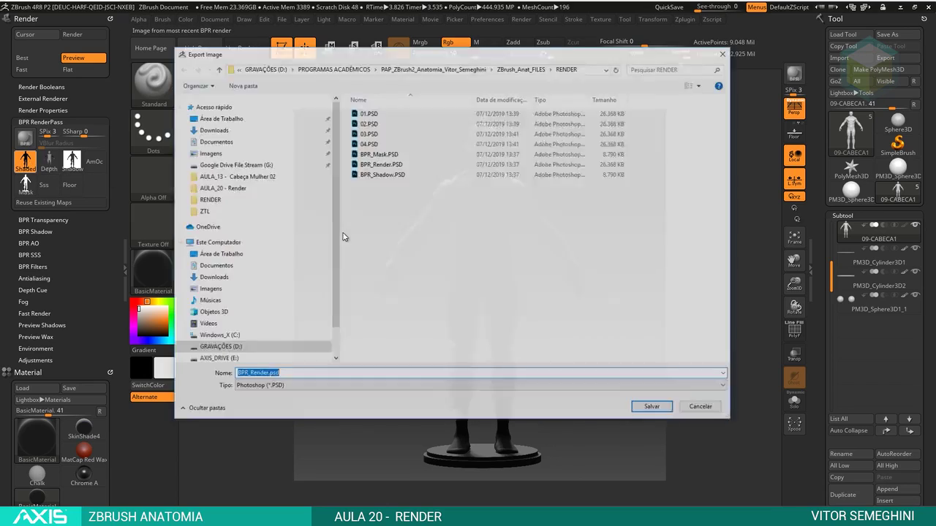
text(05)
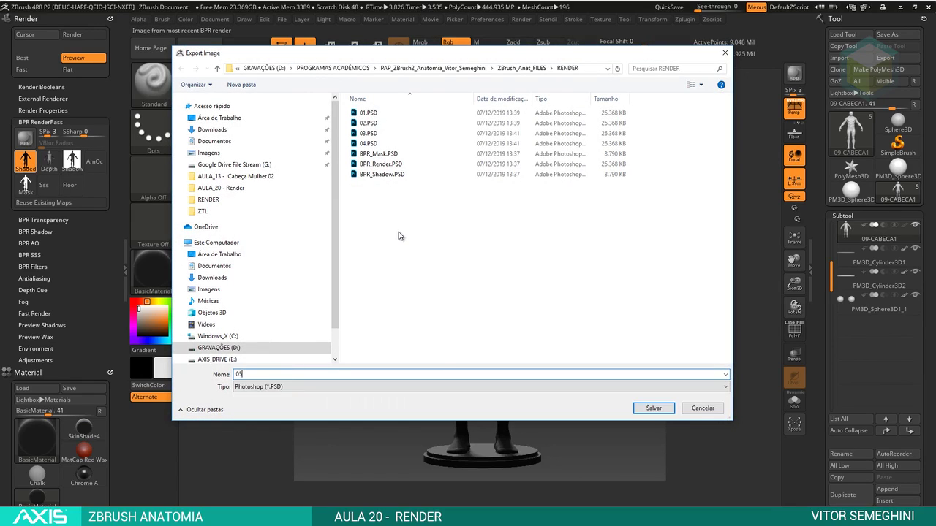
key(Return)
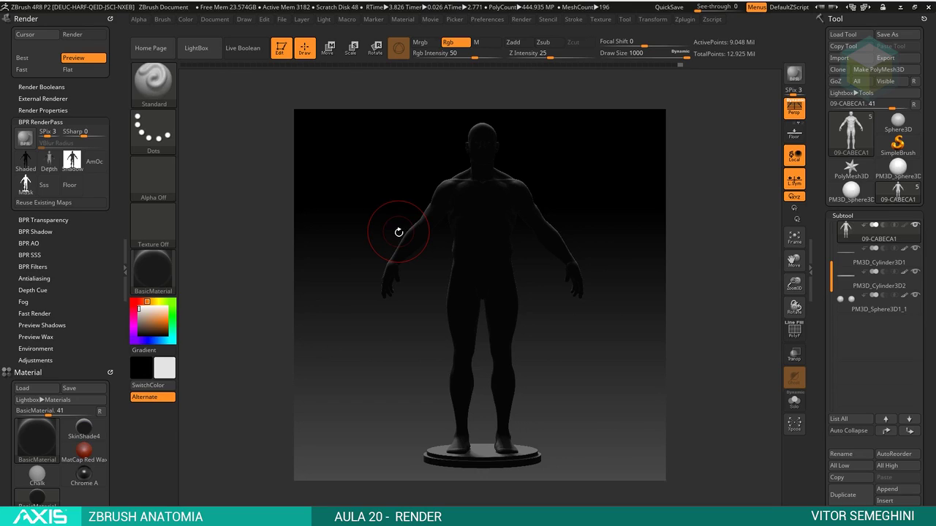
Step: Drag the ZBrush Light palette's placement sphere up-left so the figure is fully lit
click(322, 20)
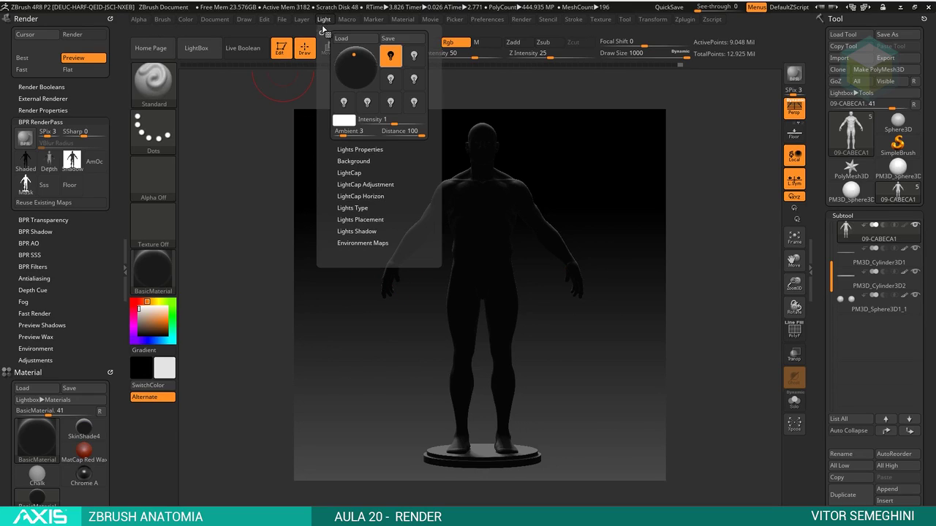
click(356, 73)
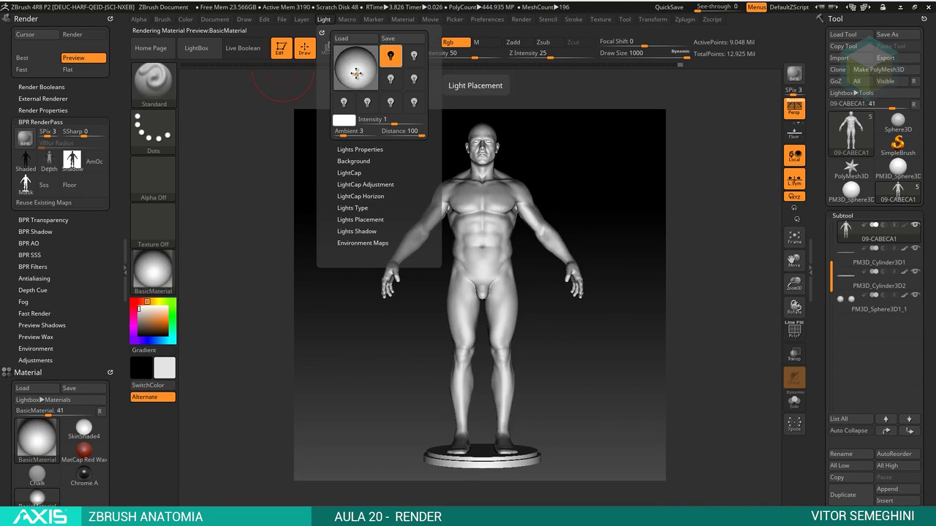
click(356, 78)
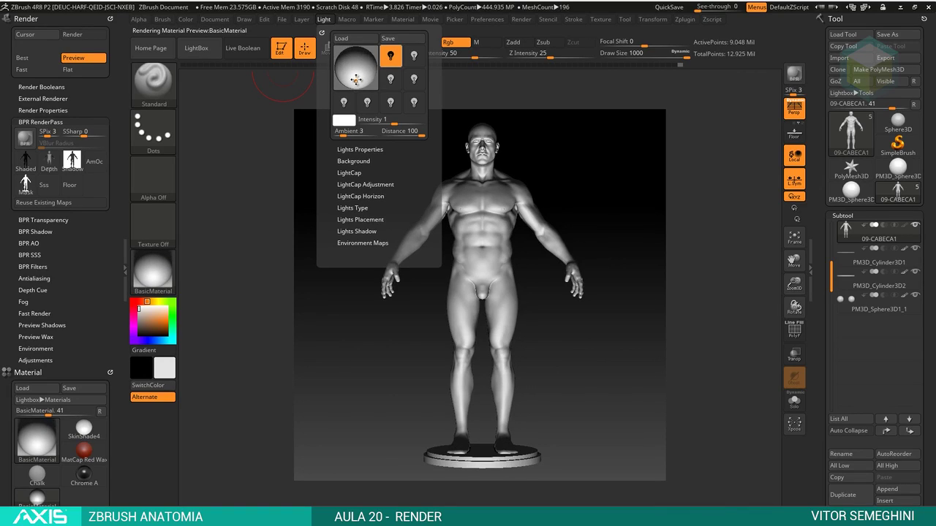
click(356, 79)
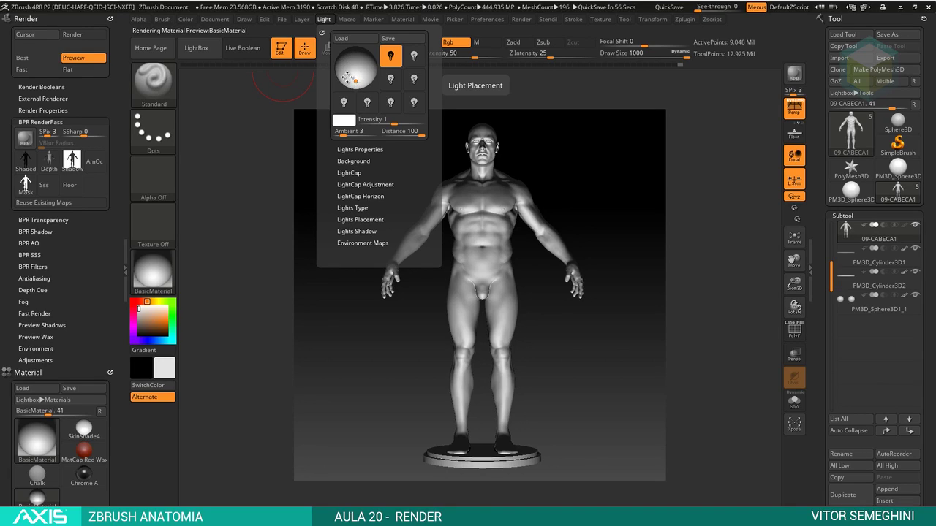
drag(356, 79, 349, 64)
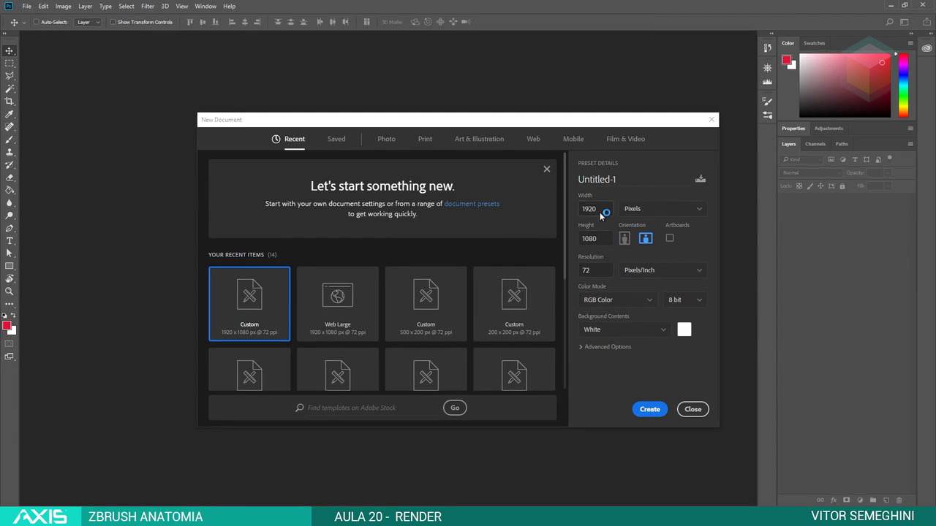
Step: Set width and height to 3000 px and create the white Untitled-1 document
double_click(594, 209)
text(3000)
key(Tab)
key(Return)
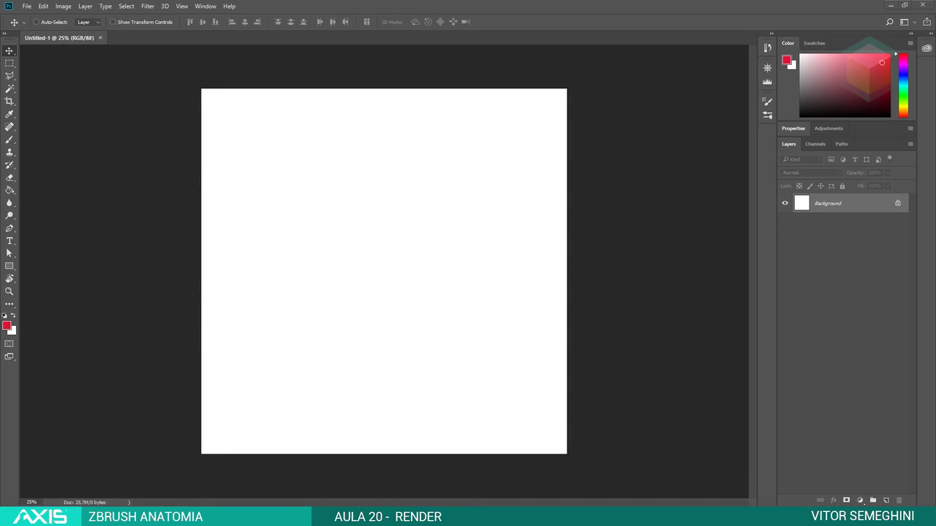
Step: Place BPR_Mask.PSD from the RENDER folder into the canvas as a layer
key(alt+Tab)
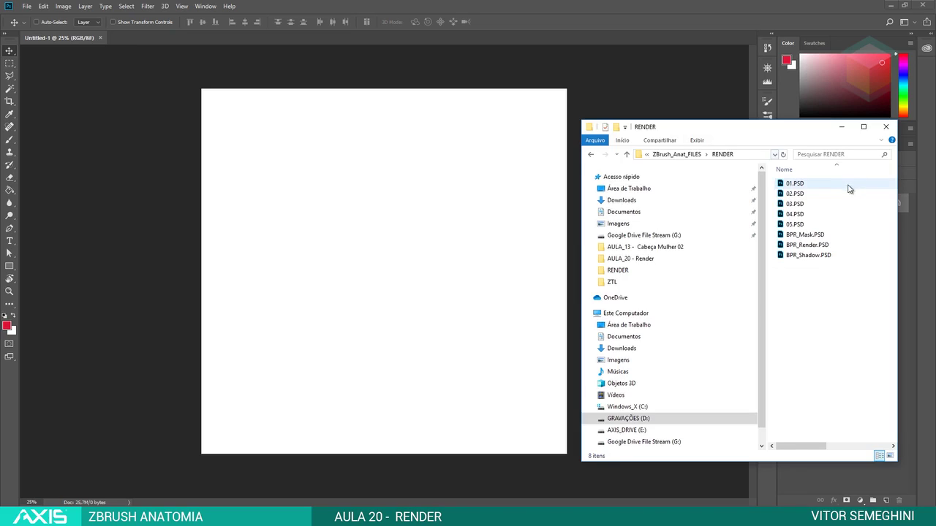
click(808, 236)
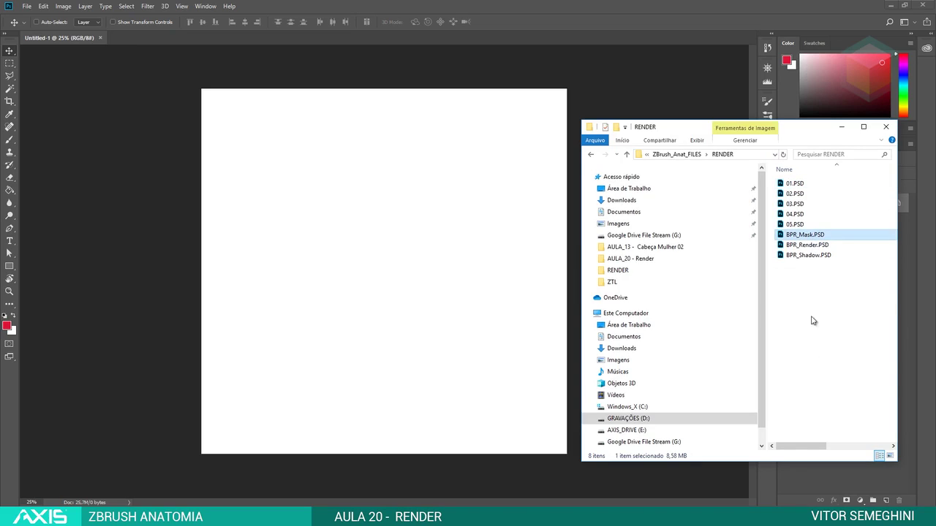
mouse_move(812, 235)
mouse_down()
mouse_move(454, 293)
mouse_move(408, 275)
mouse_up()
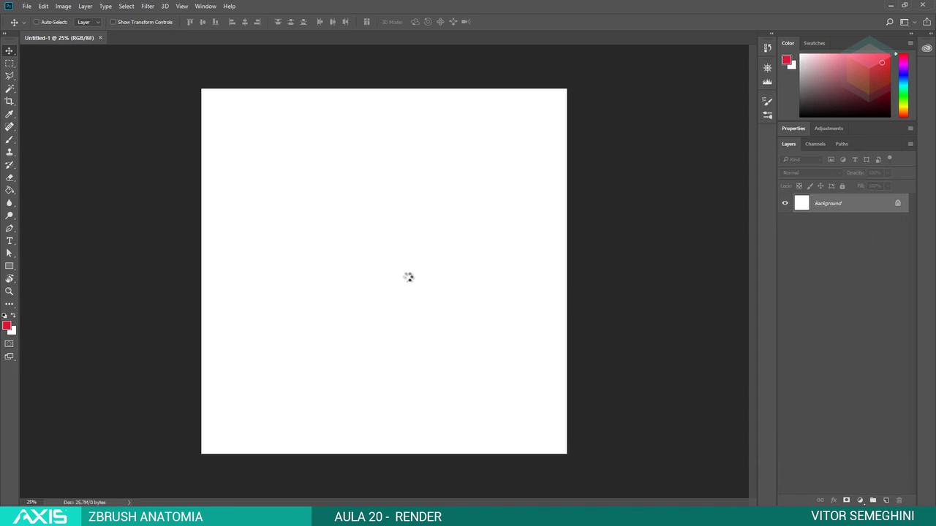
key(Return)
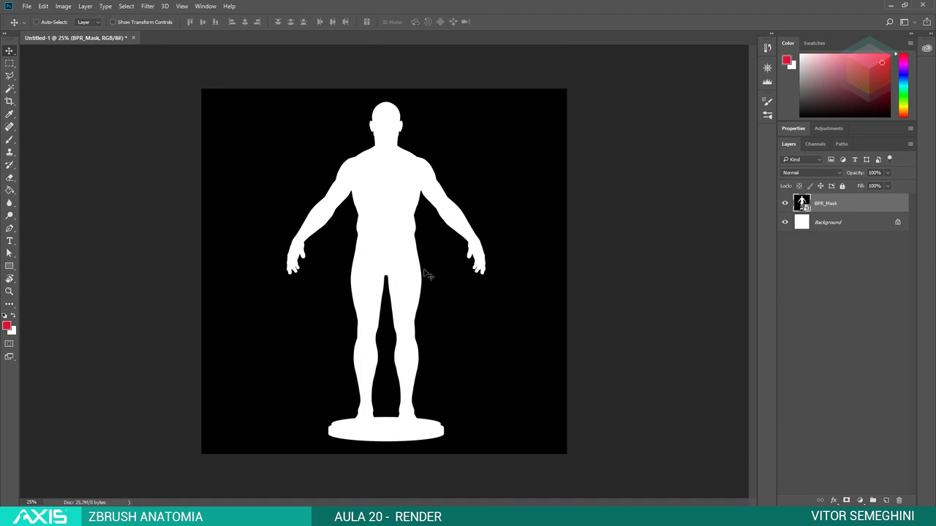
Step: Place BPR_Render, BPR_Shadow and the numbered renders 01–05 into the document as layers
key(alt+Tab)
click(807, 245)
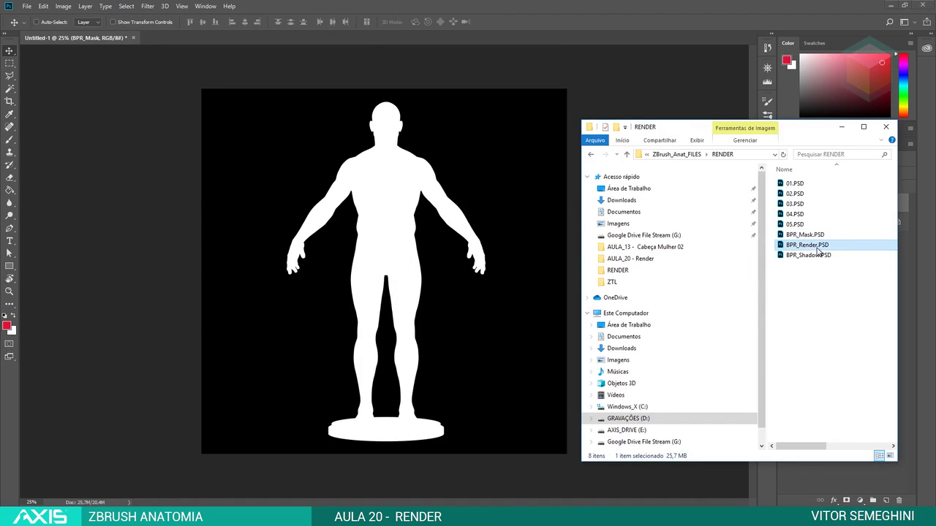
ctrl+click(810, 256)
ctrl+click(806, 225)
key(ctrl+shift+Up)
key(ctrl+shift+Up)
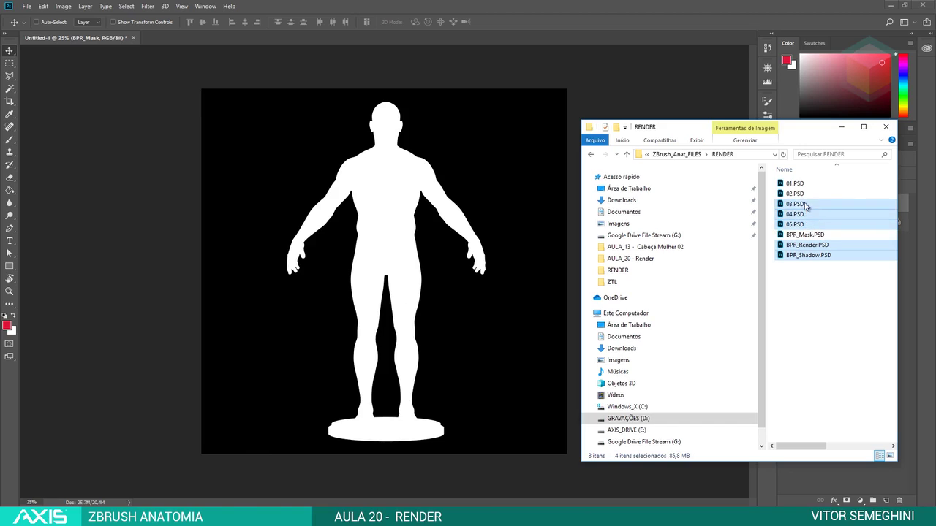
key(ctrl+shift+Up)
key(ctrl+shift+Up)
drag(796, 216, 380, 269)
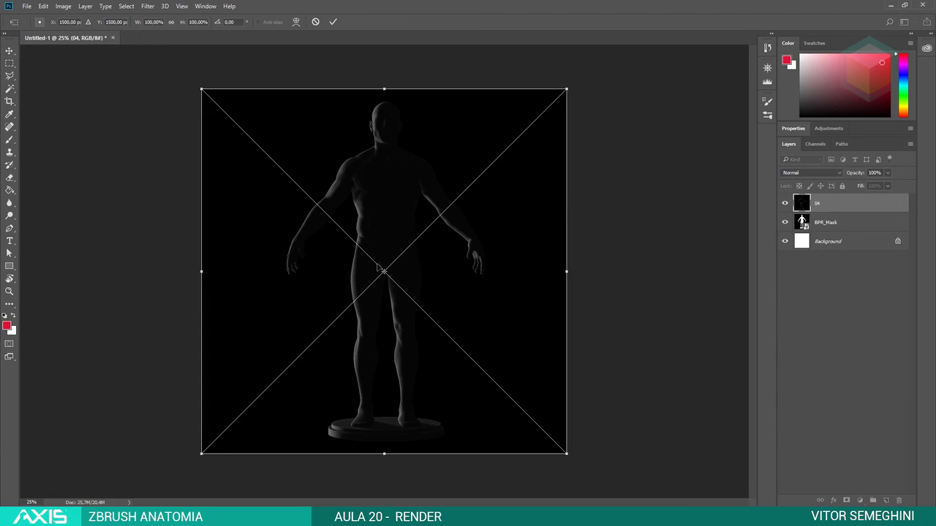
key(Return)
key(Return)
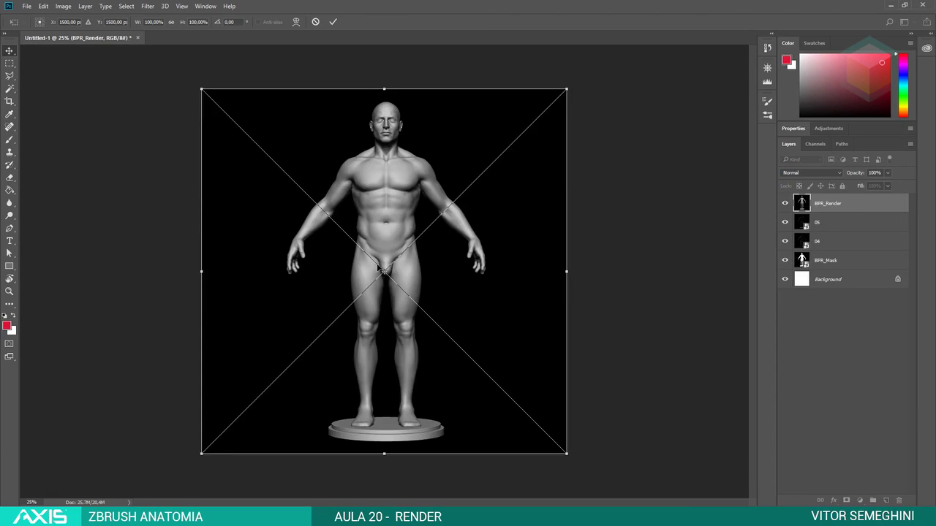
key(Return)
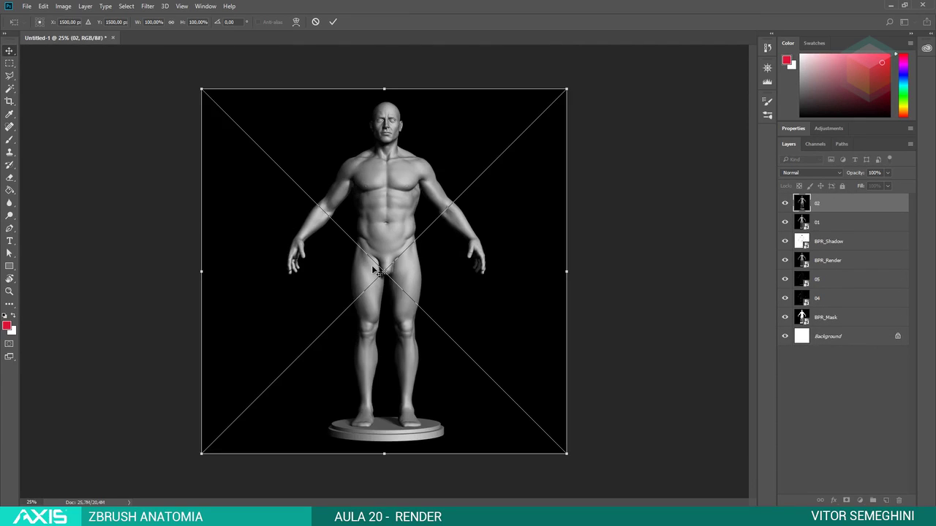
key(Return)
key(Return)
key(Return)
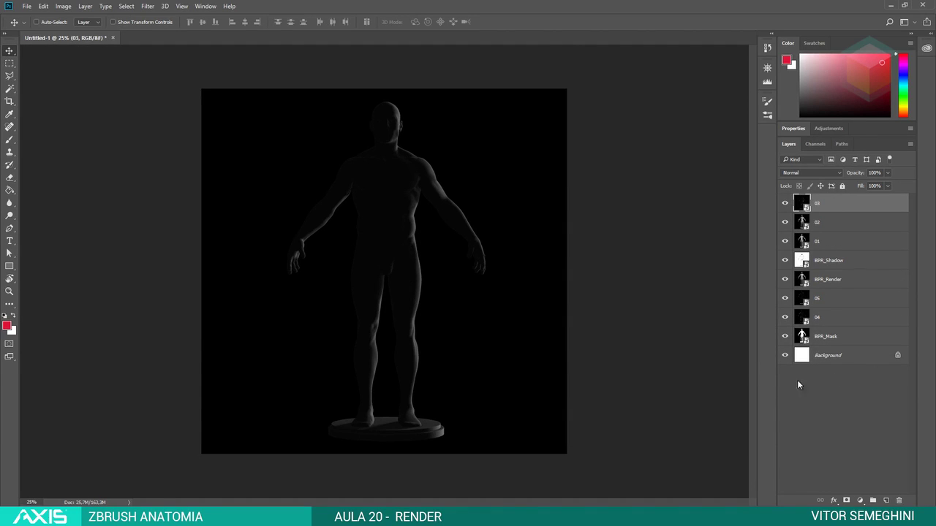
Step: Hide all layers above BPR_Mask and preview passes 04, 05, BPR_Render, 01 and 02 individually
click(848, 340)
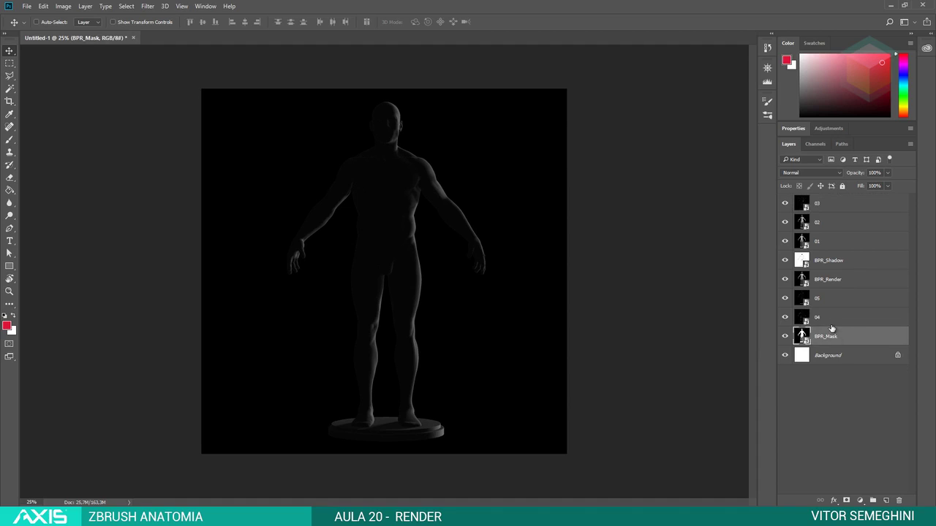
drag(785, 203, 784, 319)
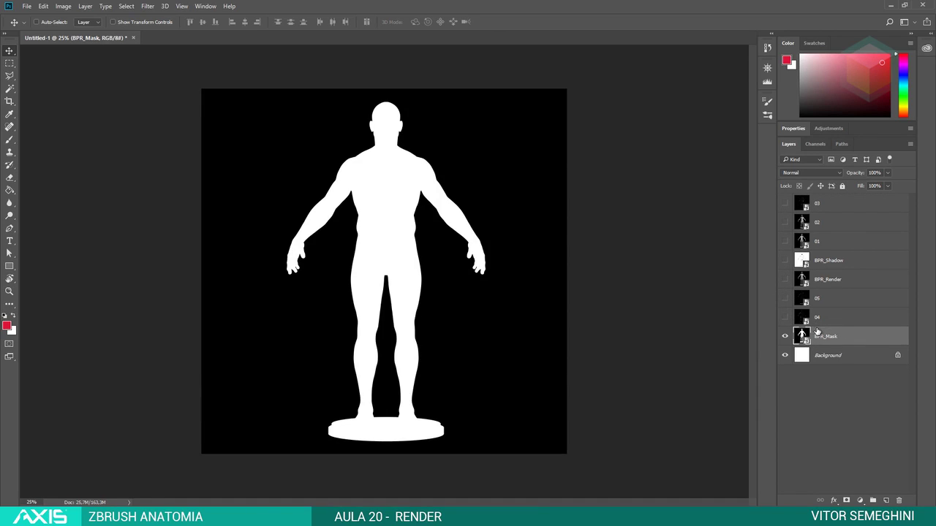
click(785, 317)
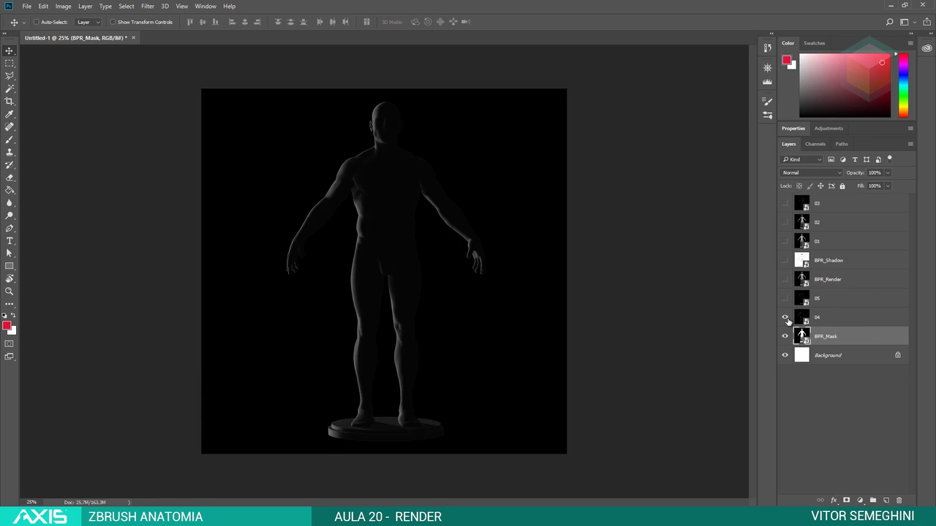
click(785, 317)
click(785, 299)
click(786, 297)
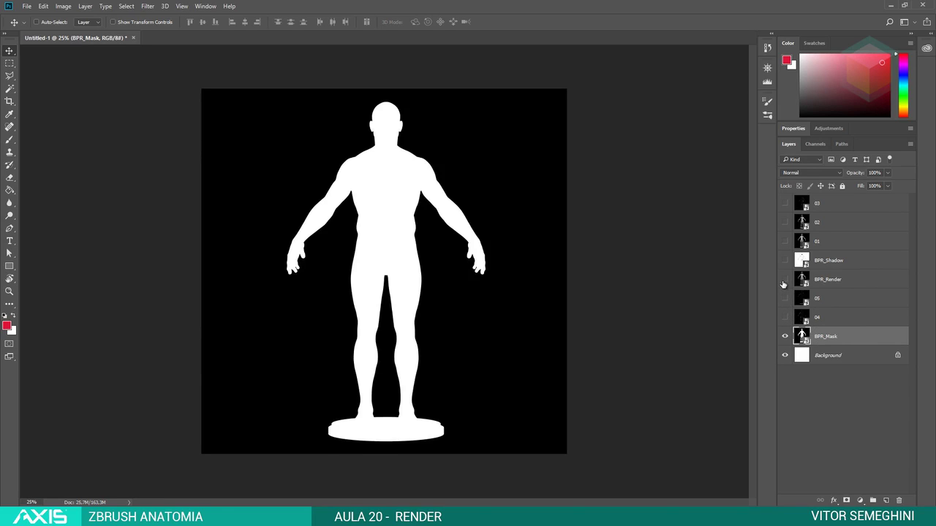
click(784, 280)
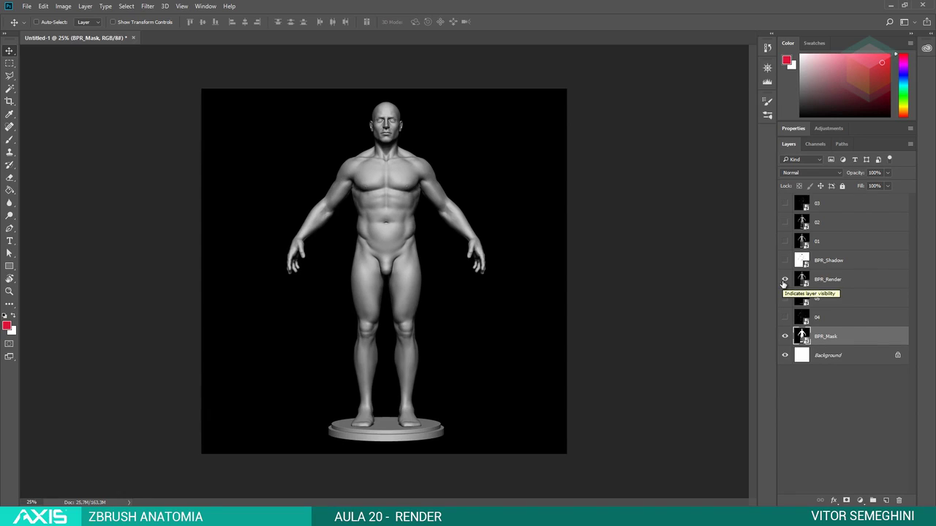
click(784, 280)
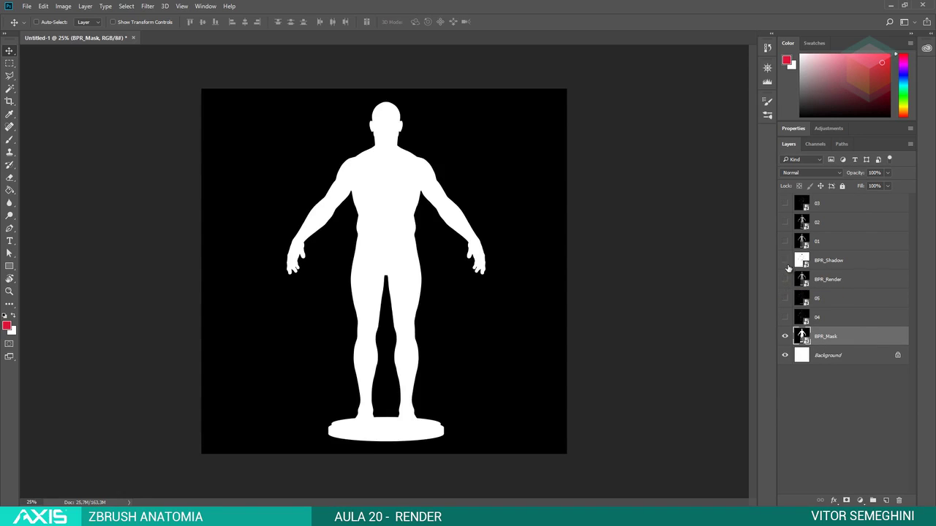
click(785, 242)
click(785, 242)
click(784, 223)
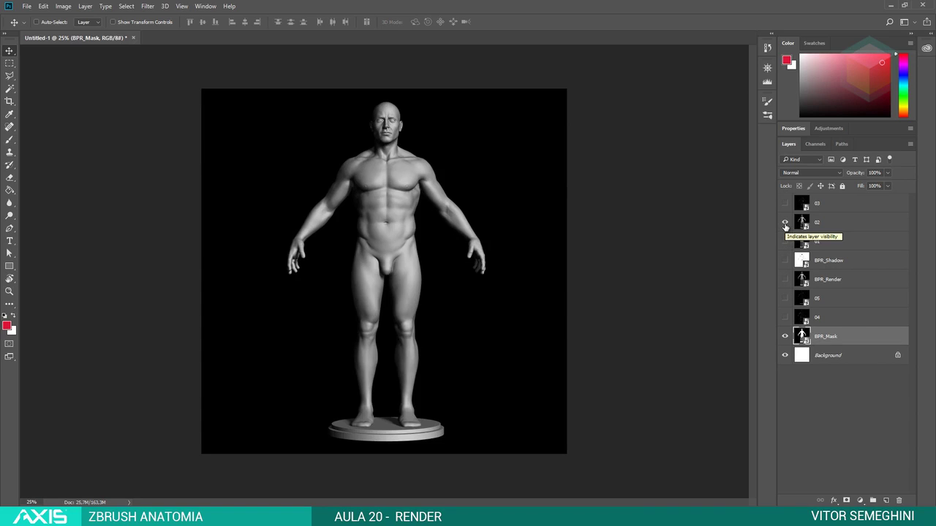
click(785, 223)
click(786, 242)
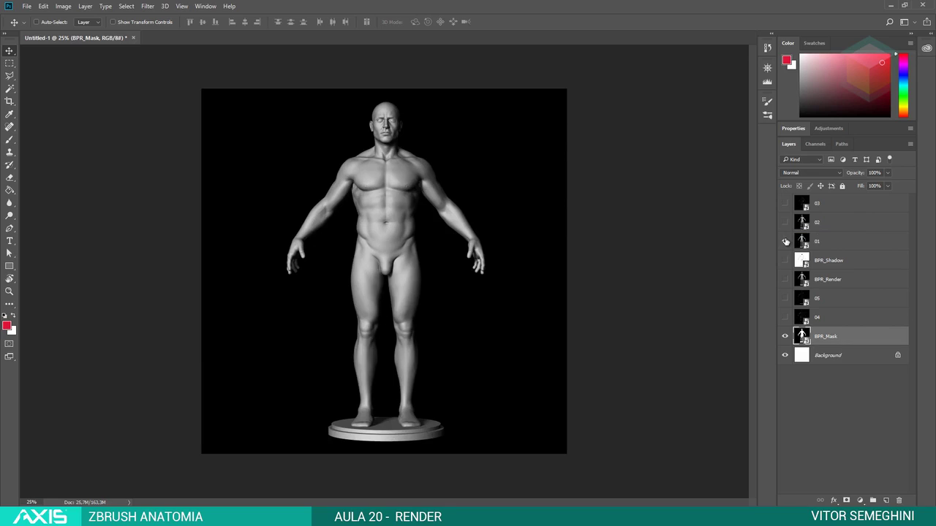
click(785, 242)
click(785, 223)
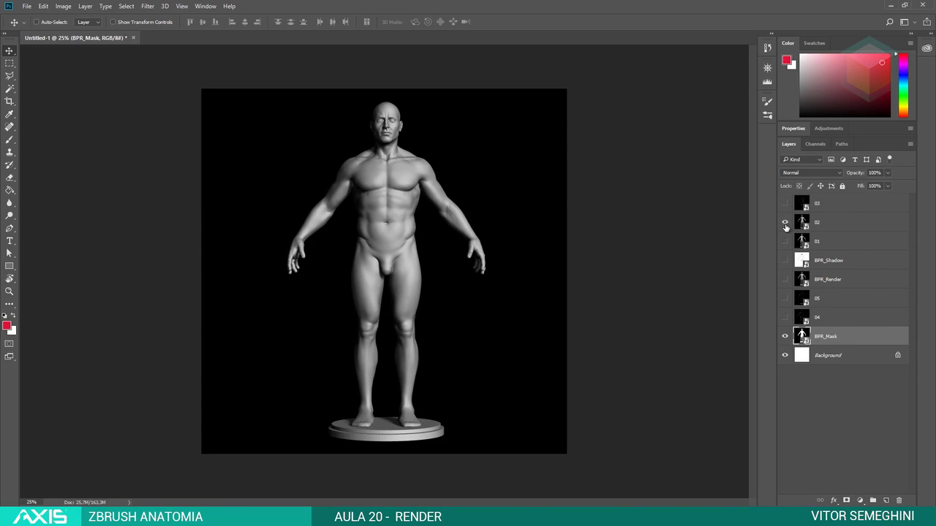
click(785, 223)
click(785, 242)
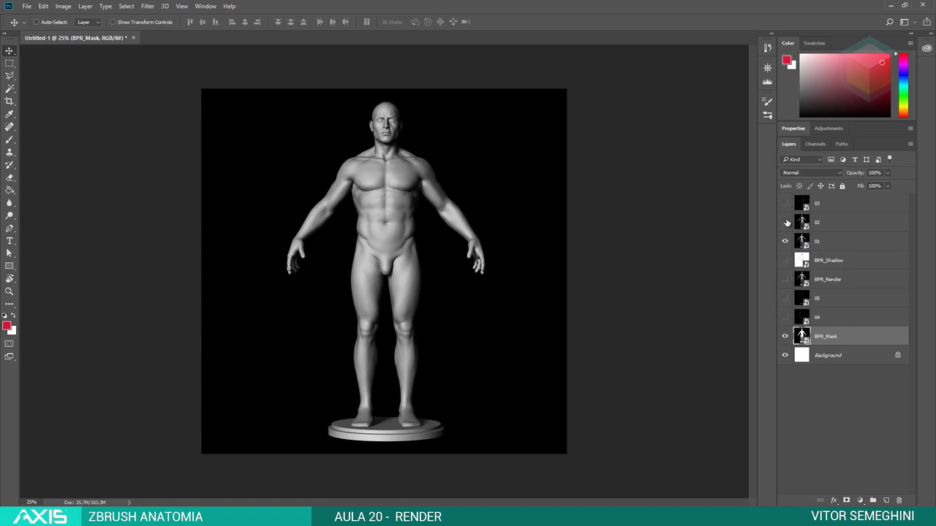
click(786, 222)
click(786, 223)
Step: Move layer 02 to the top and 01 just above BPR_Mask, hide 01, and select BPR_Mask
drag(802, 223, 827, 202)
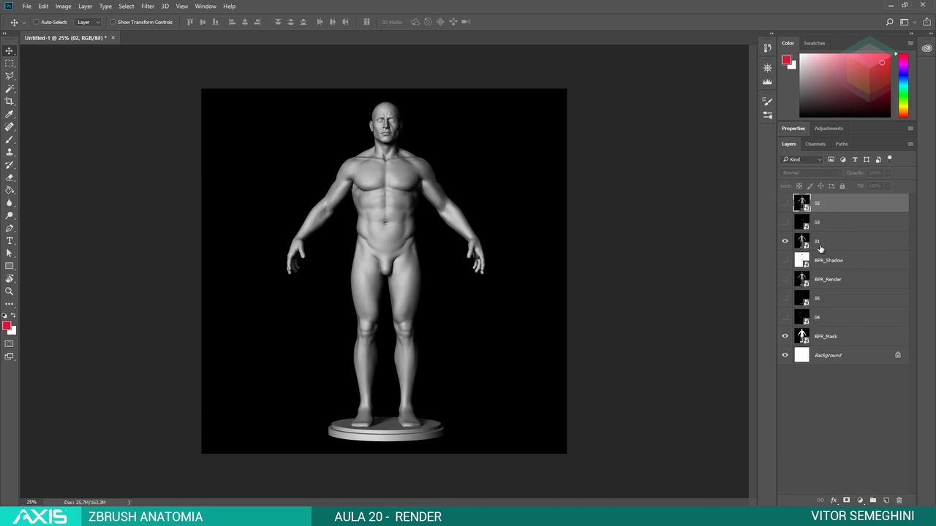
drag(822, 249, 824, 335)
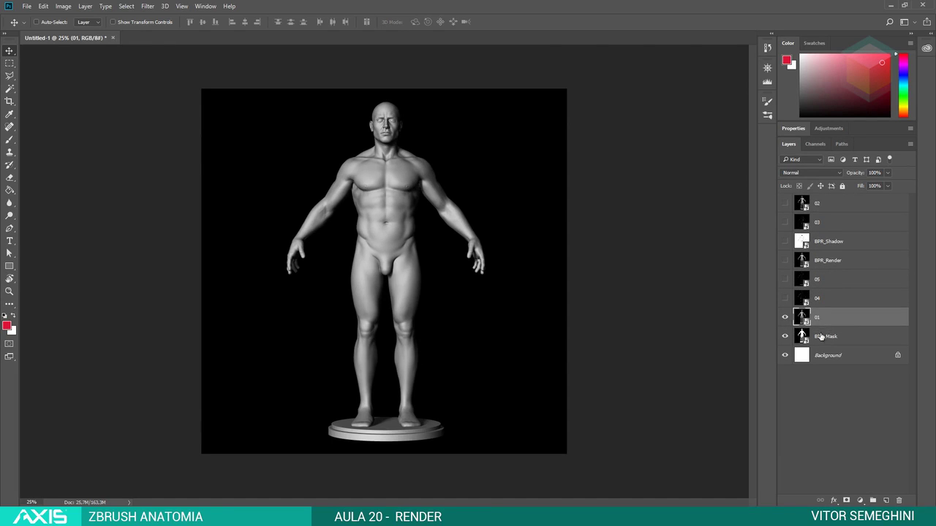
click(785, 317)
click(799, 335)
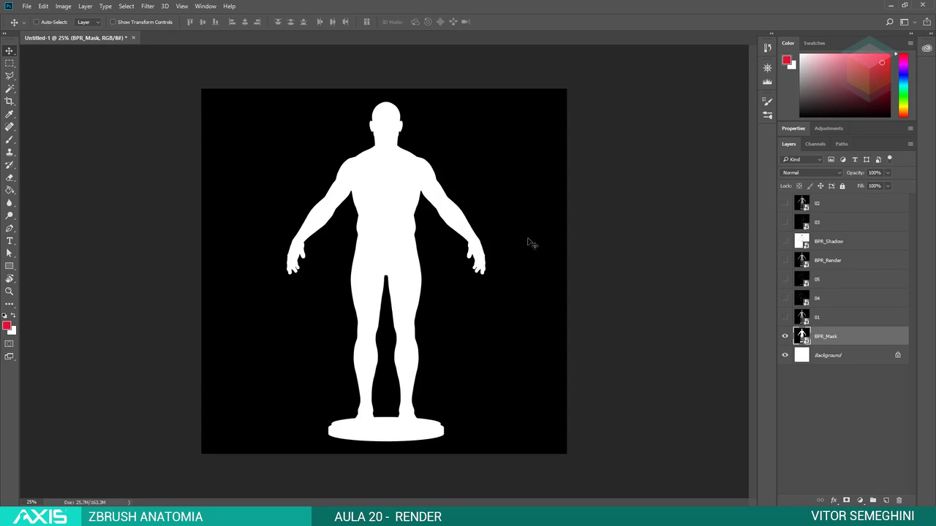
Step: Magic Wand-select the white figure silhouette and add it as a layer mask on BPR_Mask
click(10, 89)
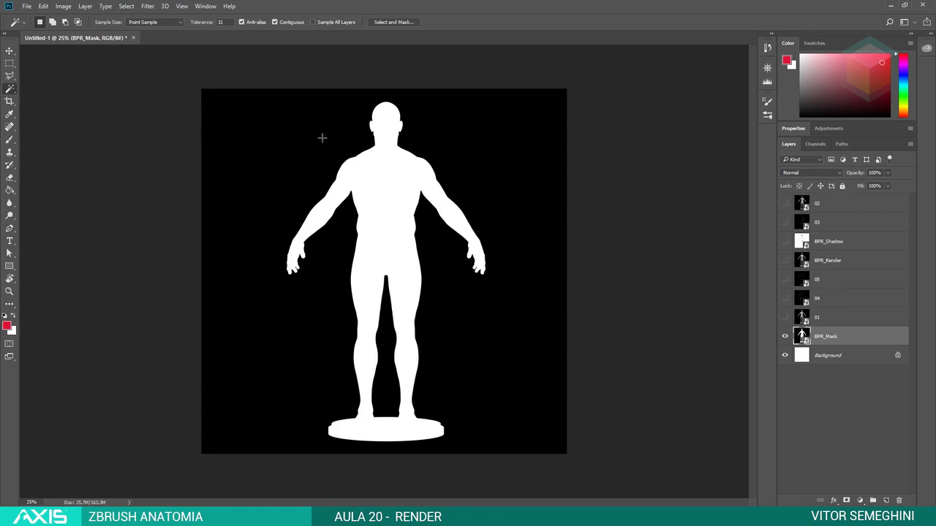
click(379, 167)
click(847, 501)
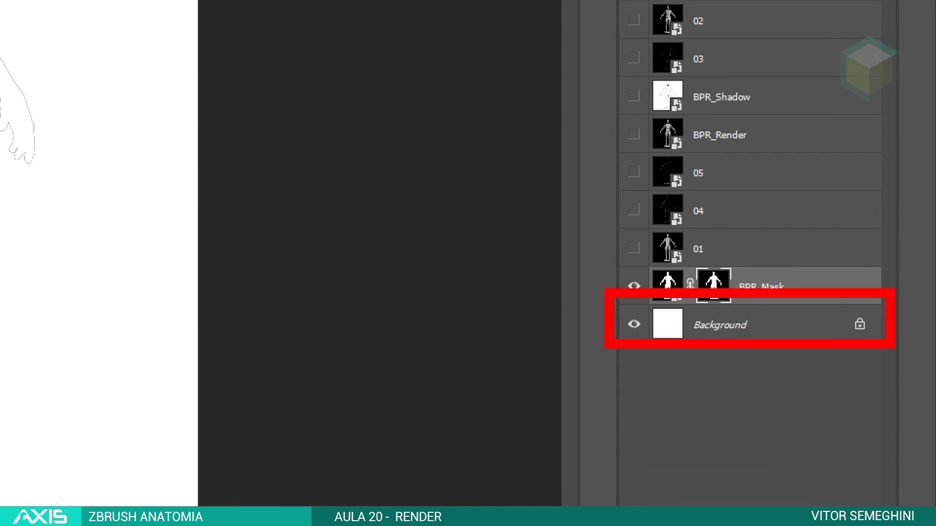
Step: Unlock the Background as Layer 0, fill it with dark grey, and turn layer 01 back on
click(899, 355)
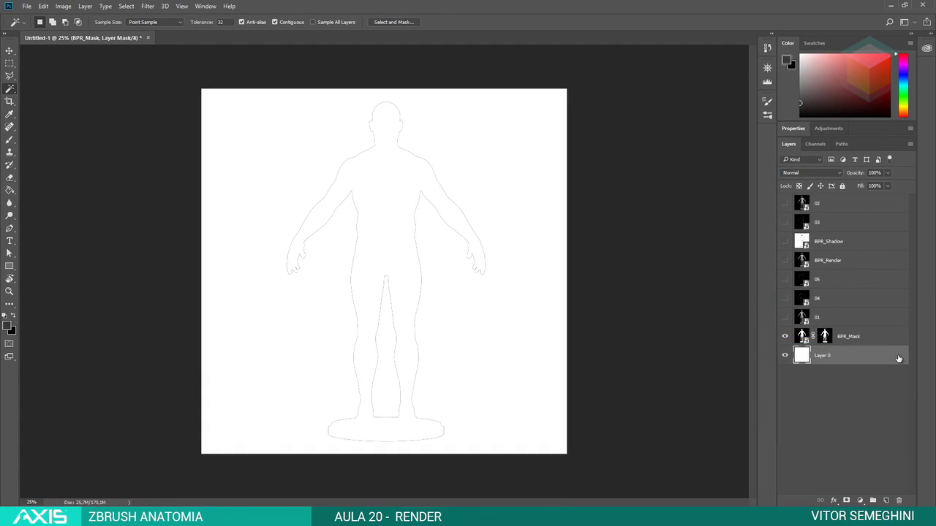
key(alt+BackSpace)
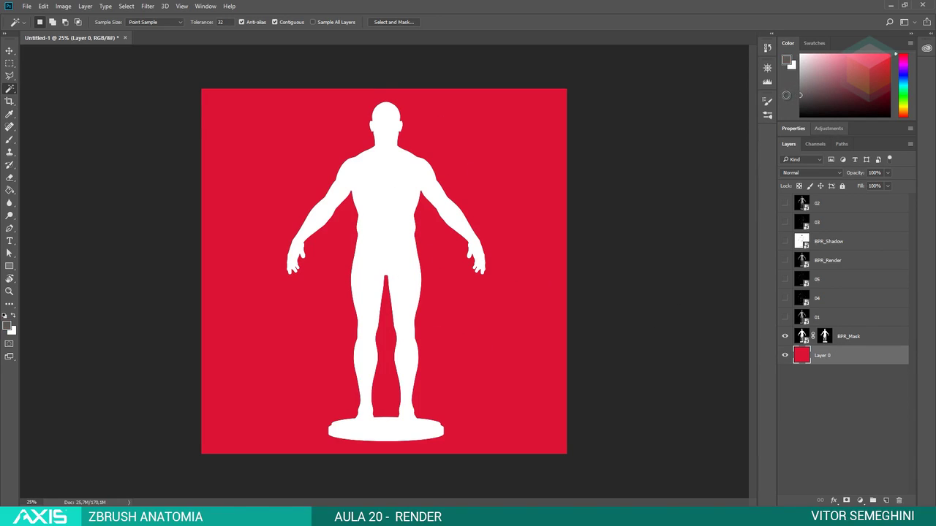
mouse_move(801, 89)
mouse_down()
mouse_move(781, 92)
mouse_move(789, 105)
mouse_move(779, 106)
mouse_up()
key(alt+BackSpace)
key(alt+BackSpace)
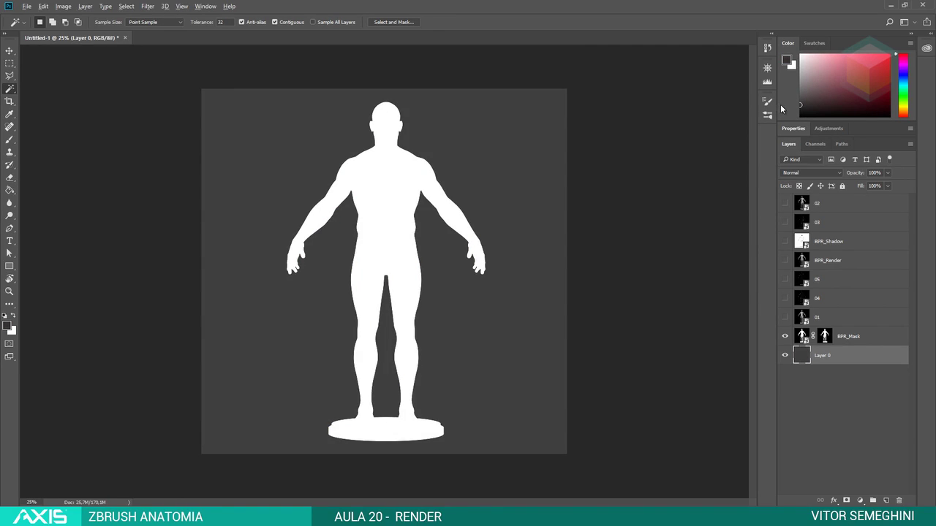
key(alt+BackSpace)
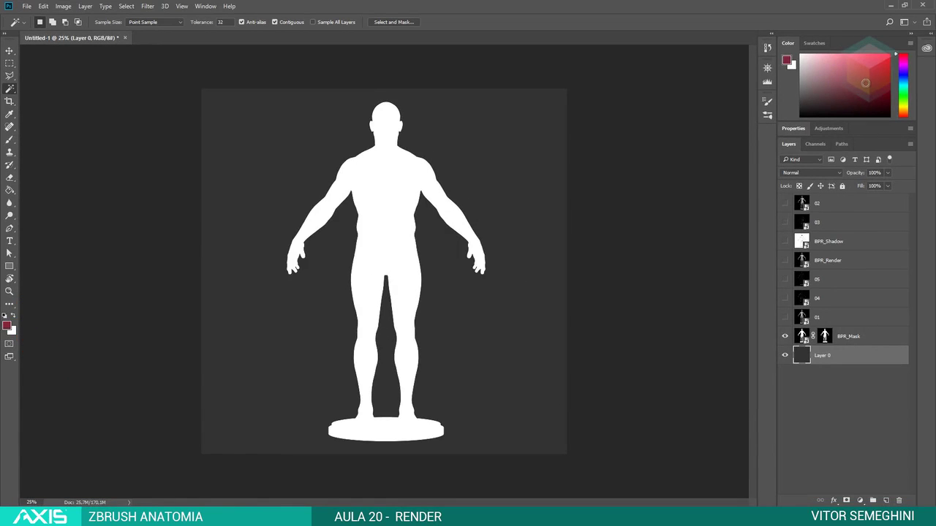
key(alt+BackSpace)
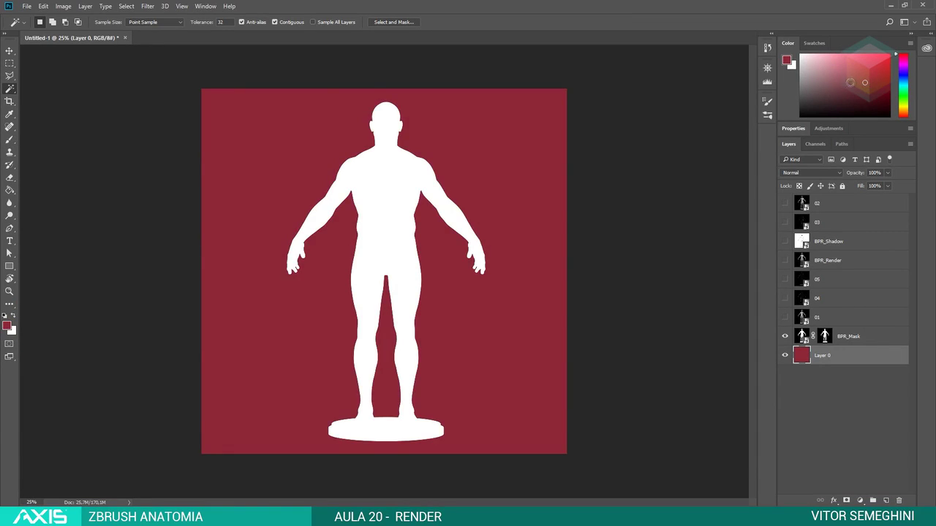
drag(804, 96, 790, 102)
key(alt+BackSpace)
click(786, 318)
Step: Select layer 01 and clip it to BPR_Mask, briefly releasing and reapplying the clip
click(817, 319)
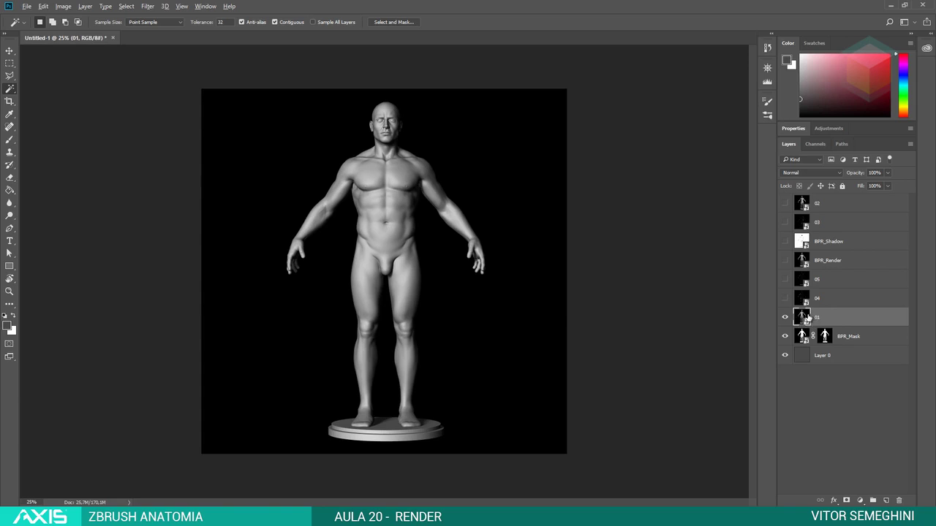
alt+click(805, 323)
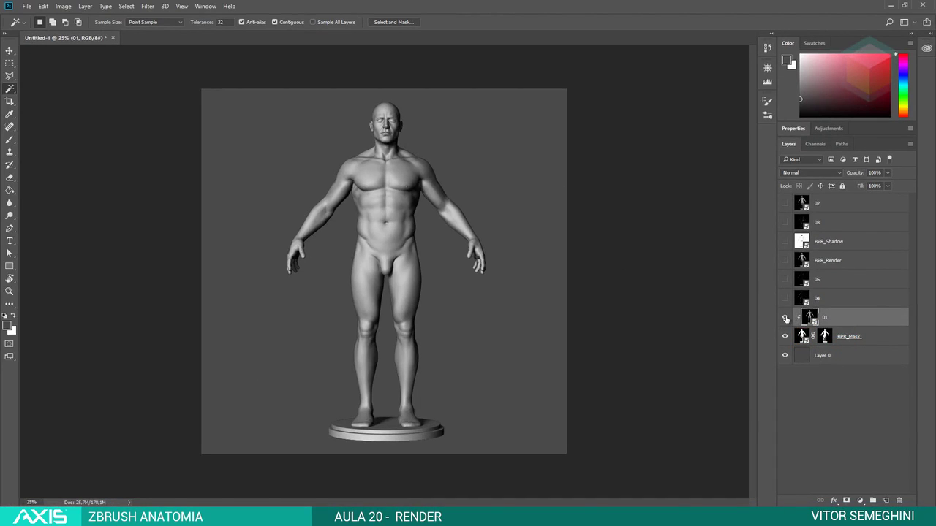
alt+click(797, 320)
alt+click(797, 319)
alt+click(797, 319)
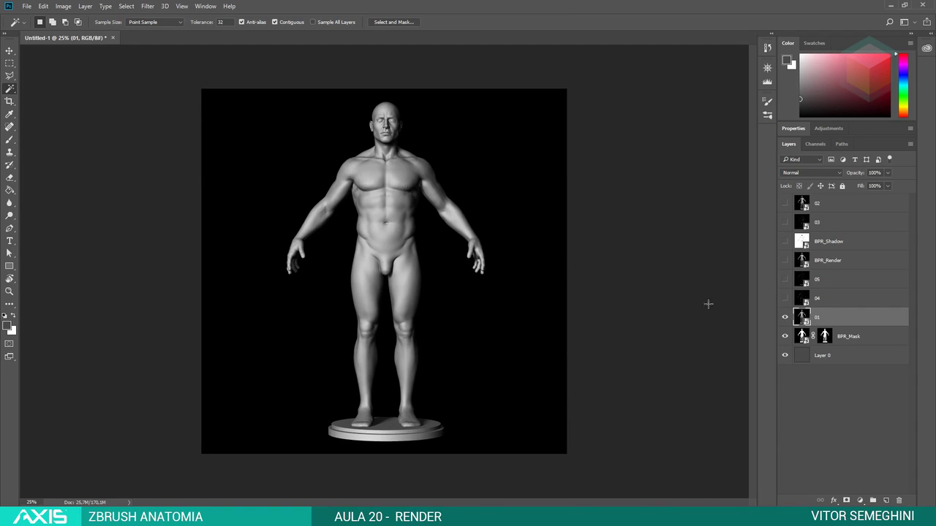
alt+click(812, 327)
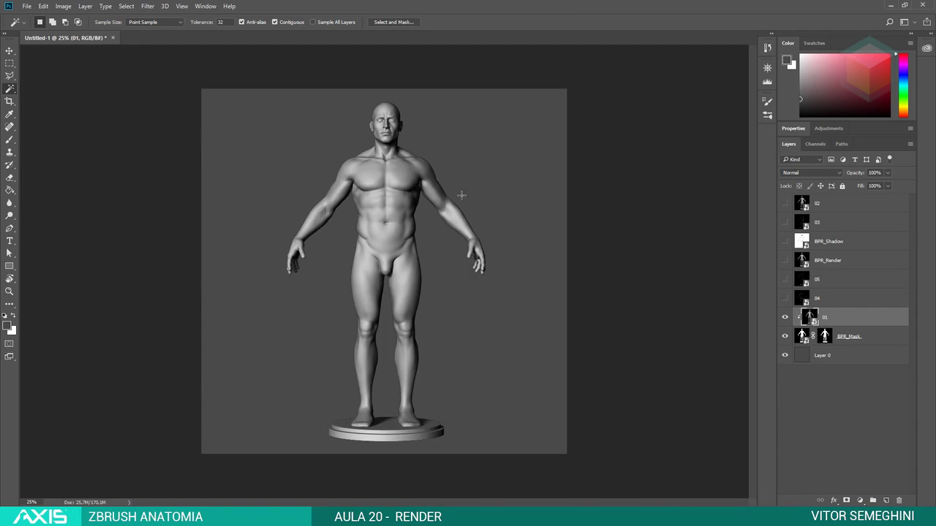
alt+scroll(398, 140, up, 5)
alt+scroll(399, 140, up, 3)
alt+scroll(399, 141, up, 2)
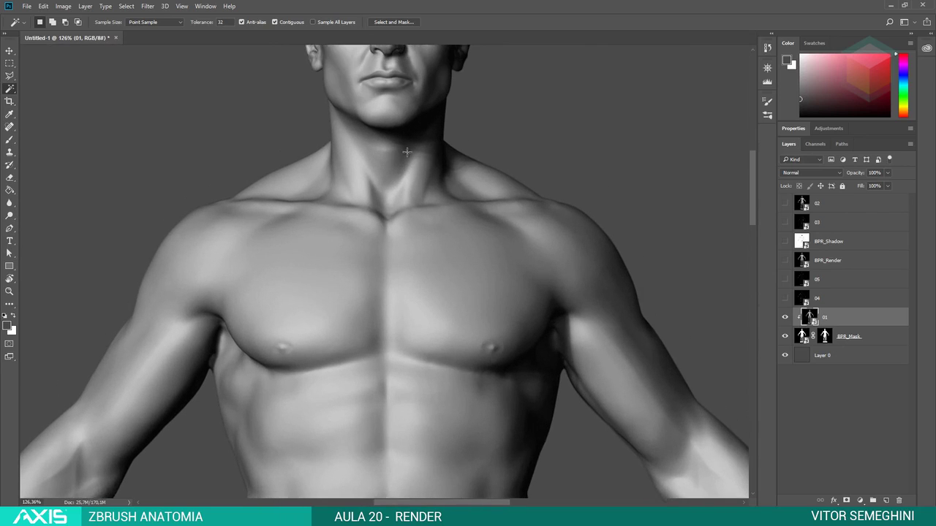
scroll(402, 149, up, 2)
scroll(405, 161, up, 3)
scroll(405, 167, down, 4)
alt+scroll(403, 169, down, 1)
alt+scroll(402, 169, down, 3)
alt+scroll(401, 170, down, 2)
alt+scroll(402, 171, down, 2)
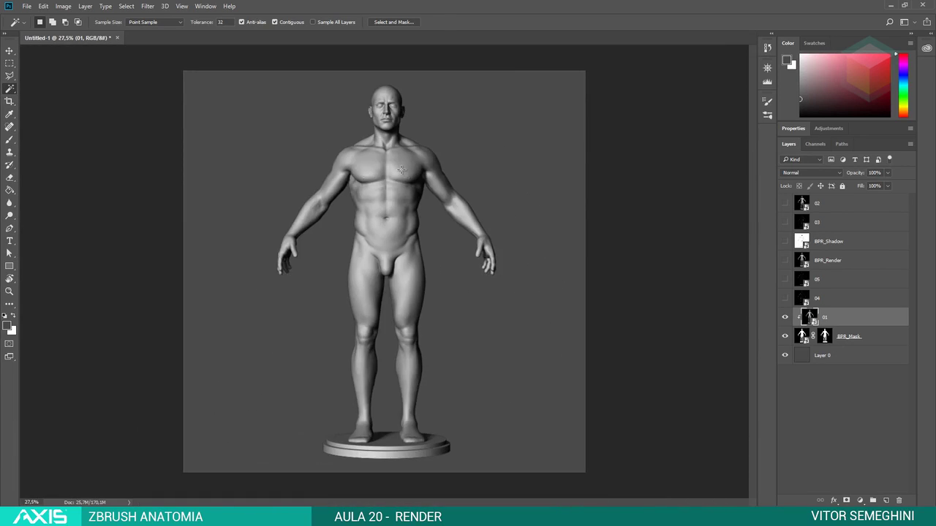
alt+scroll(406, 480, up, 4)
alt+scroll(406, 480, up, 3)
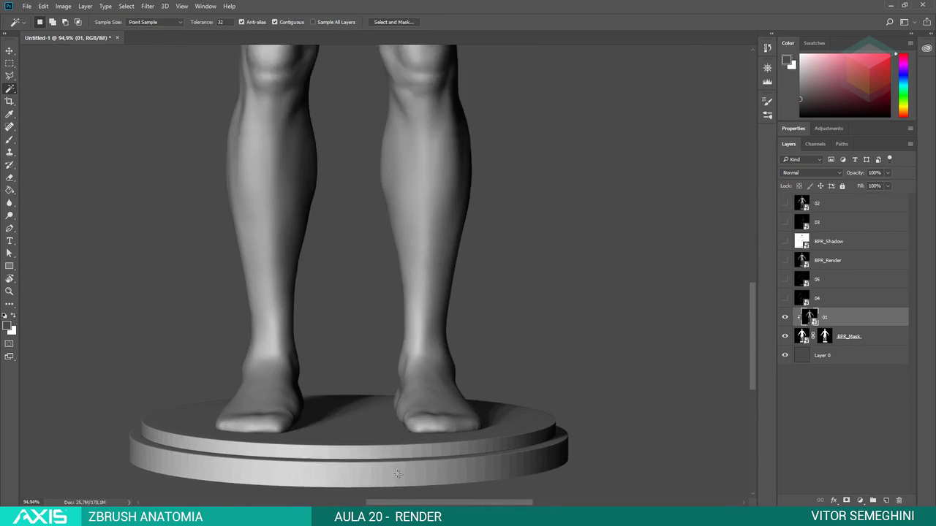
alt+scroll(504, 479, up, 2)
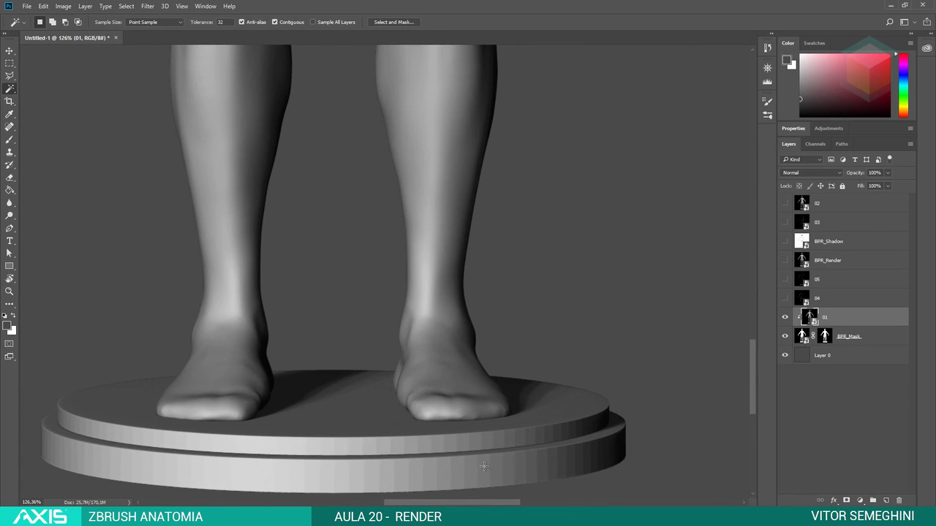
alt+scroll(497, 455, down, 2)
alt+scroll(496, 455, down, 4)
Step: Move BPR_Render up between layers 02 and 03, with BPR_Shadow just below it
alt+scroll(497, 455, down, 2)
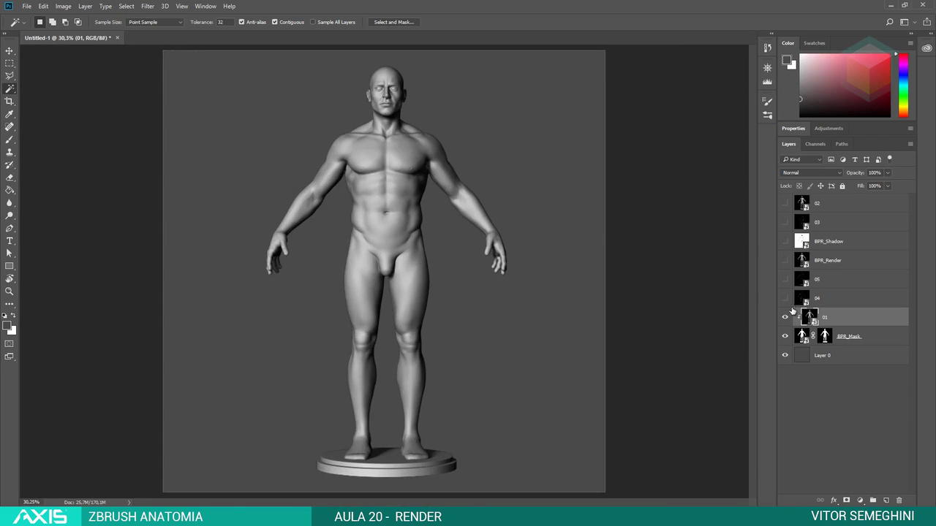
click(786, 304)
click(785, 261)
click(785, 262)
click(785, 262)
drag(837, 261, 836, 221)
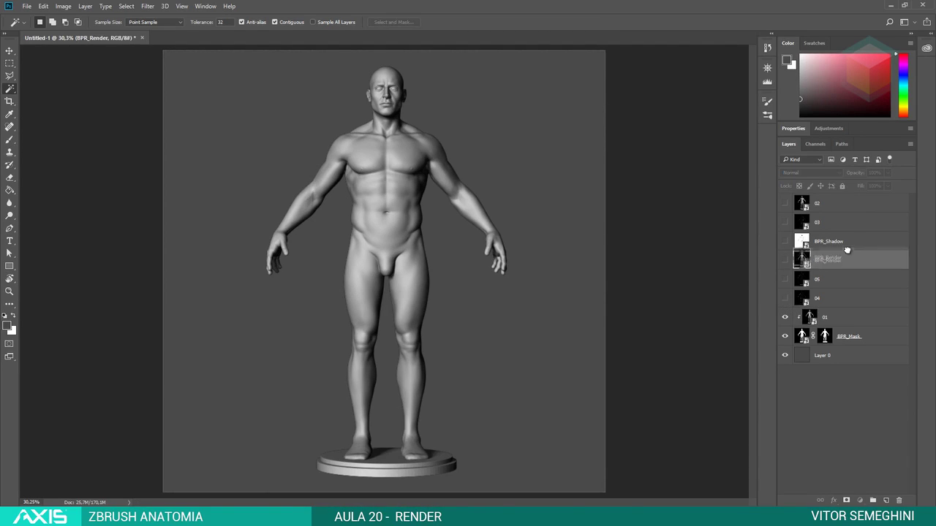
drag(829, 261, 829, 232)
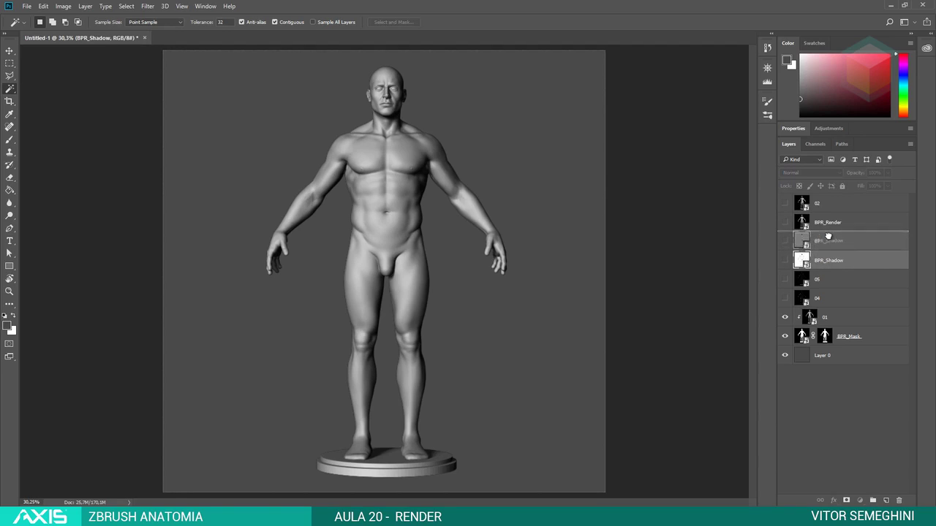
Step: Preview lighting passes 03, 05 and 04 over the figure, then move layer 04 higher
click(786, 261)
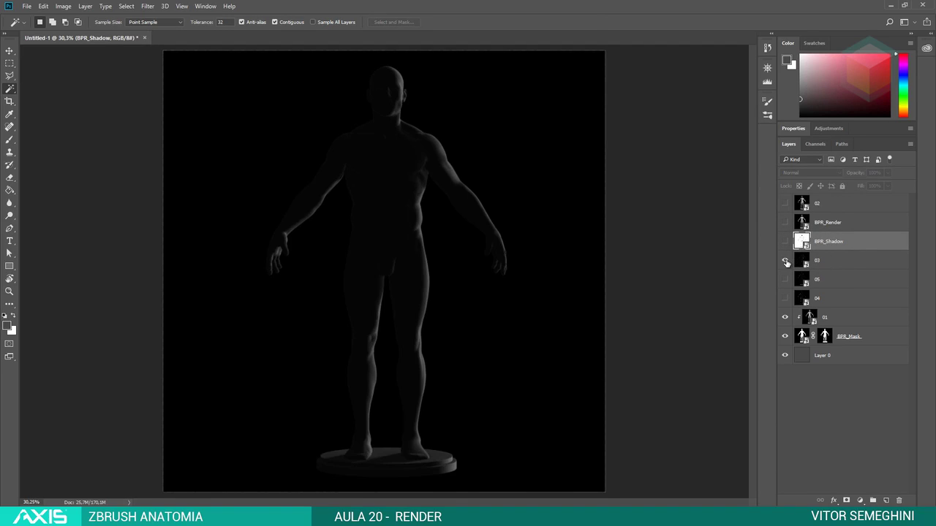
click(786, 261)
click(783, 279)
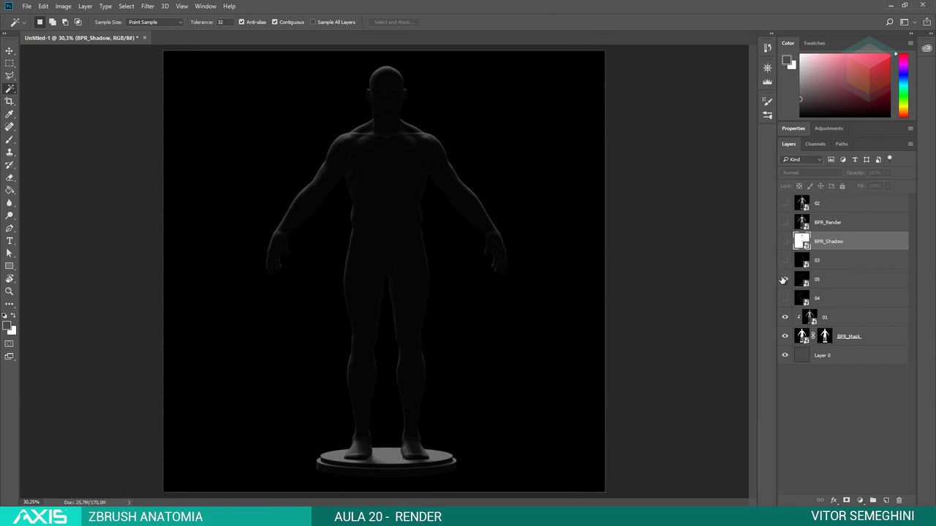
click(783, 279)
click(784, 298)
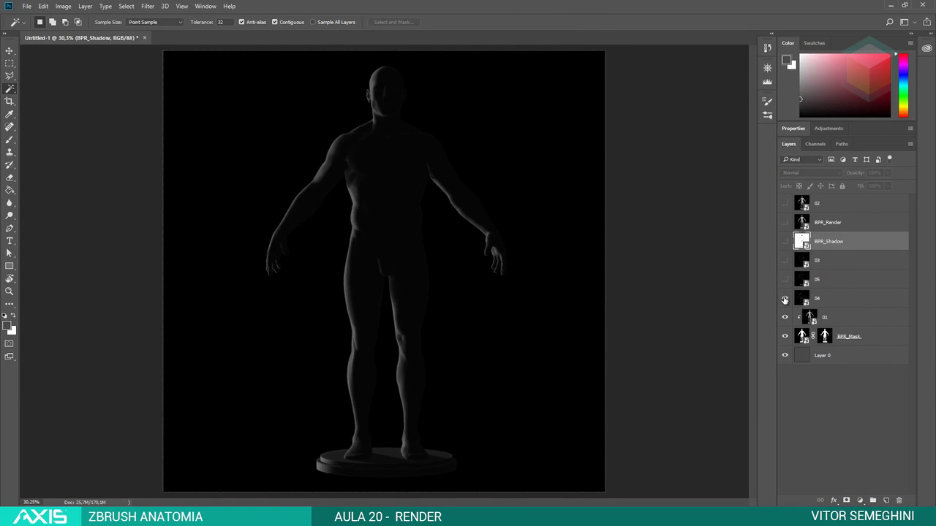
click(785, 298)
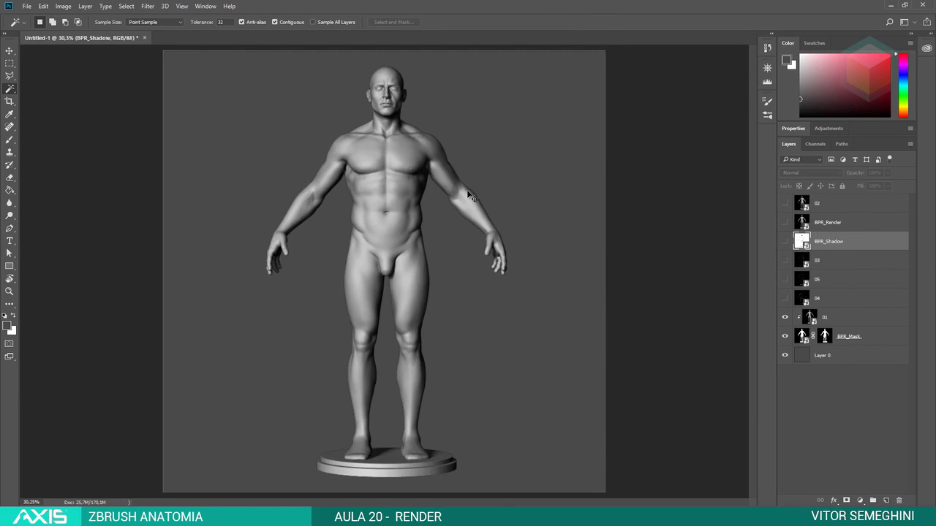
click(784, 298)
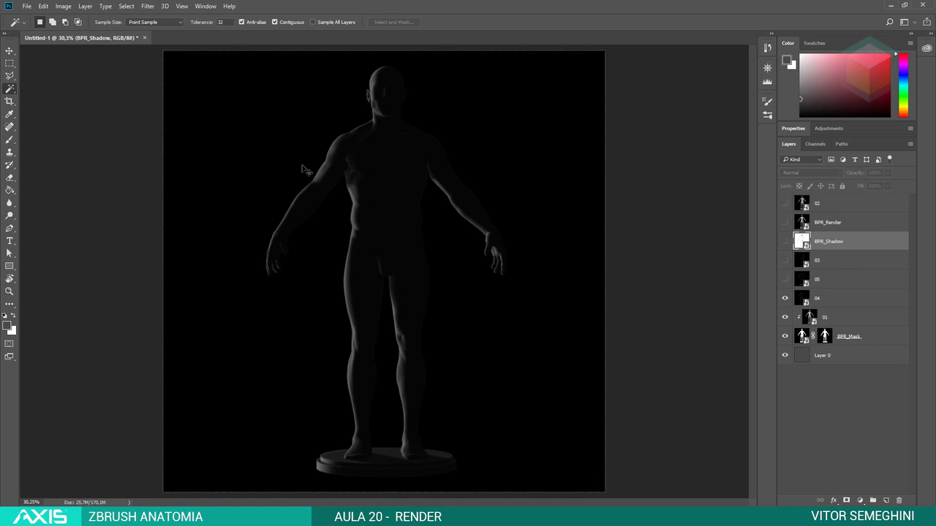
mouse_move(203, 122)
mouse_down()
mouse_move(283, 148)
mouse_move(279, 156)
mouse_up()
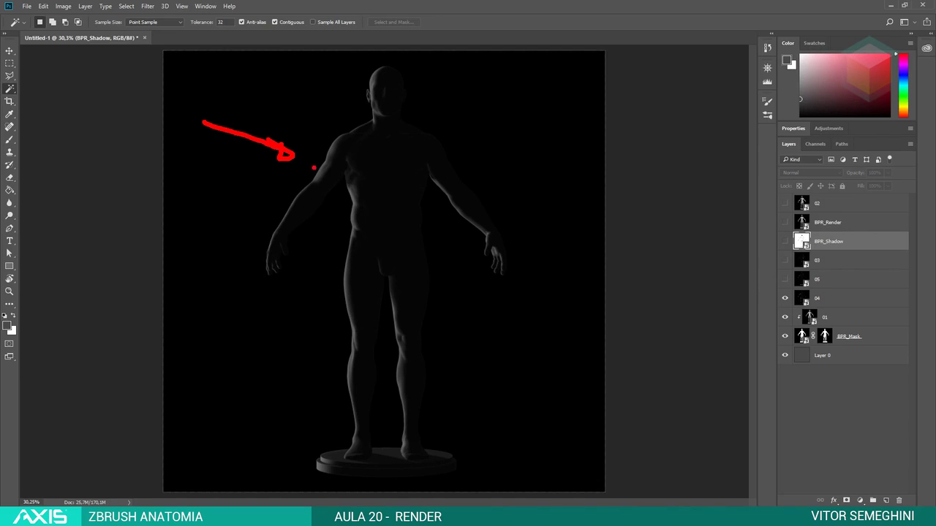
click(784, 298)
drag(828, 302, 834, 241)
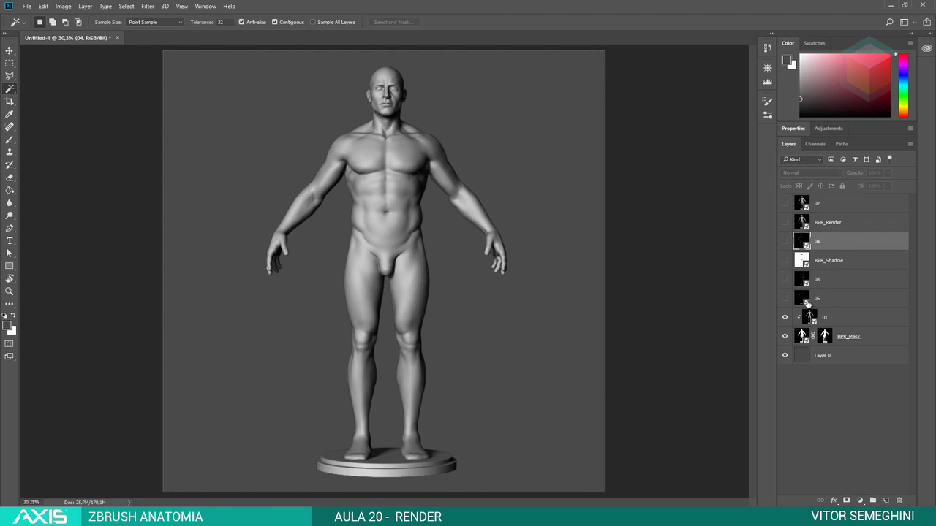
Step: Move layer 03 below 05 and just above 01, show it, and clip it to 01
click(785, 298)
click(784, 298)
click(785, 280)
click(785, 279)
drag(836, 283, 829, 310)
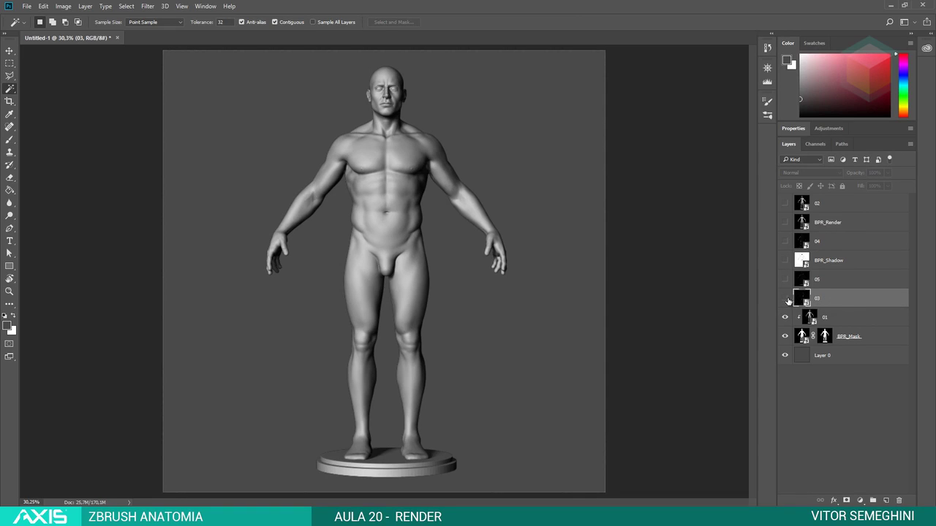
click(785, 299)
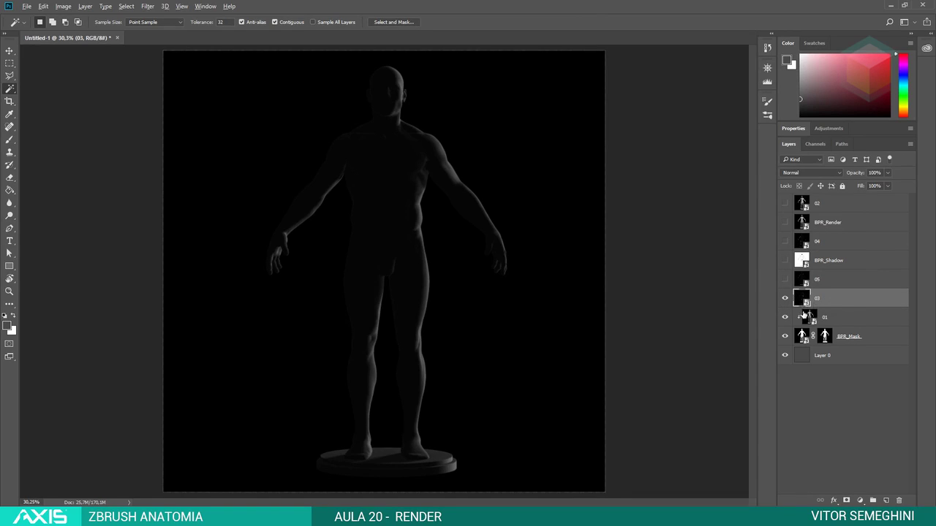
alt+click(802, 308)
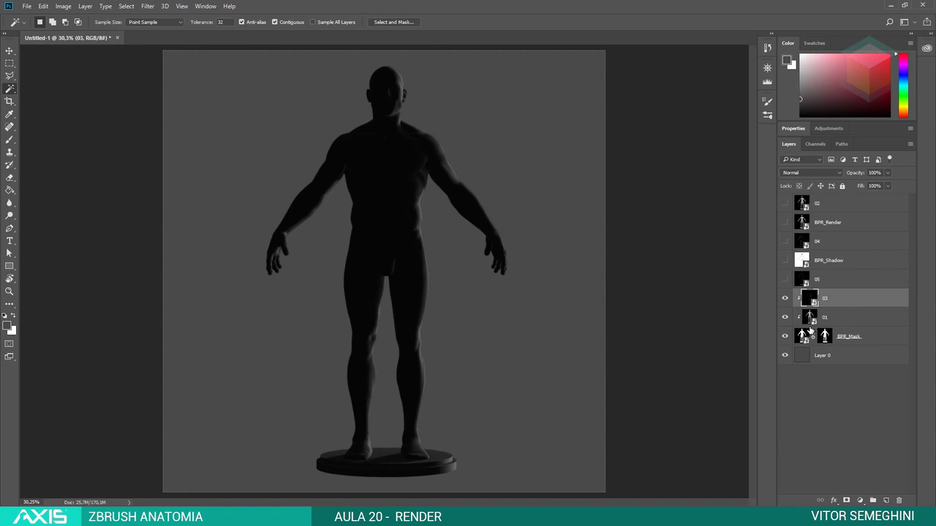
Step: Try Multiply and then Overlay as layer 03's blend mode
click(827, 174)
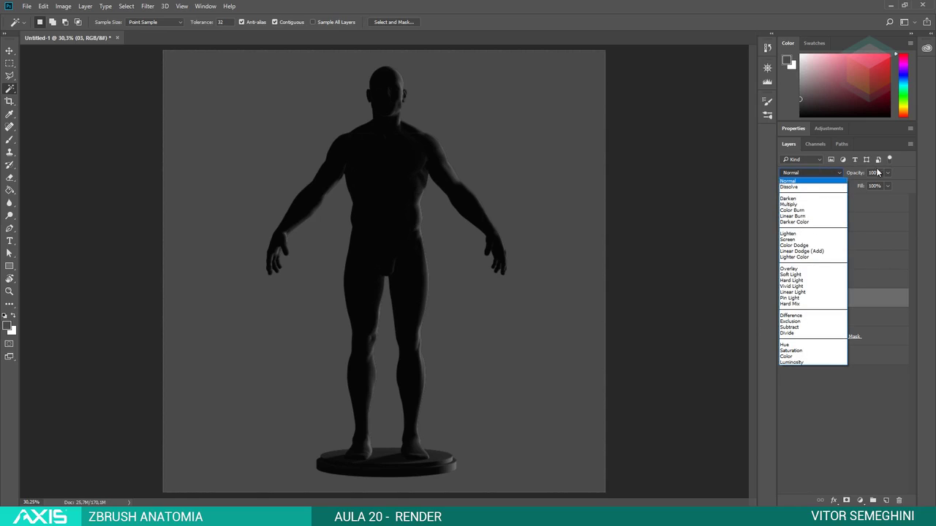
click(821, 176)
click(820, 176)
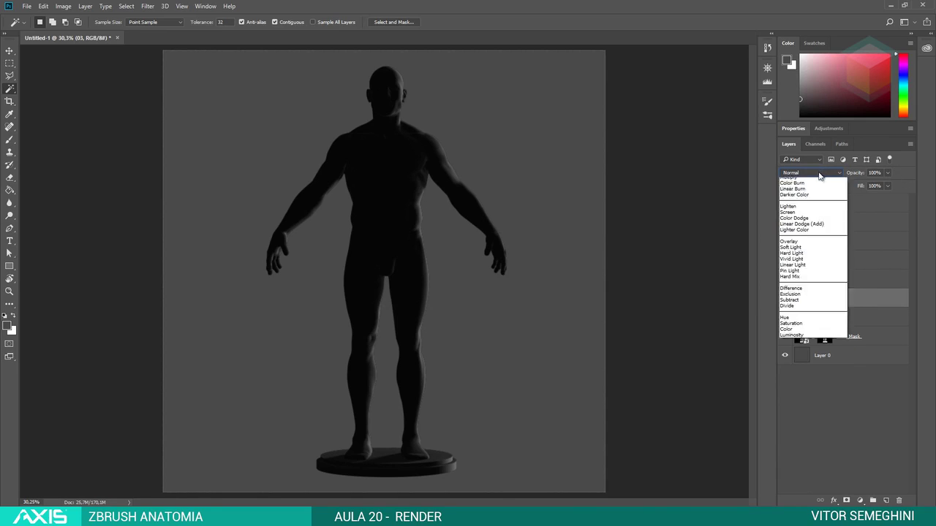
click(795, 204)
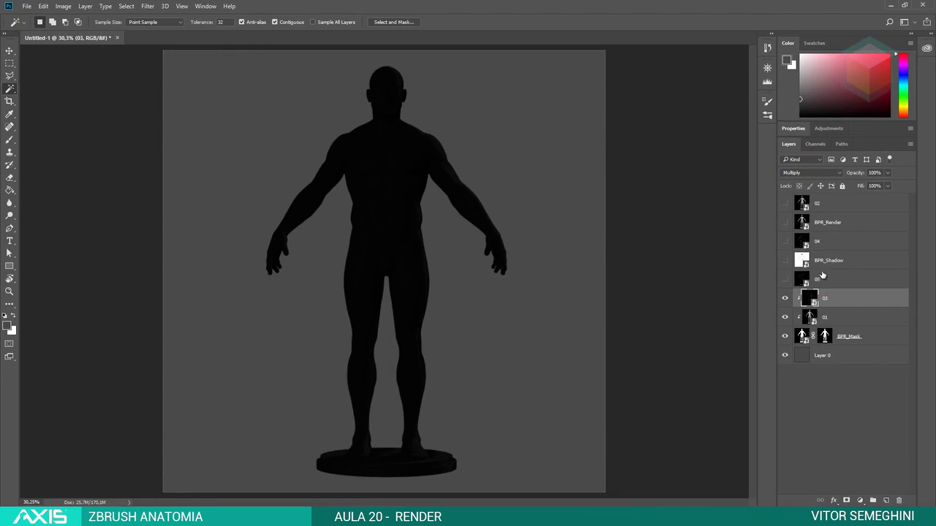
click(811, 176)
click(795, 268)
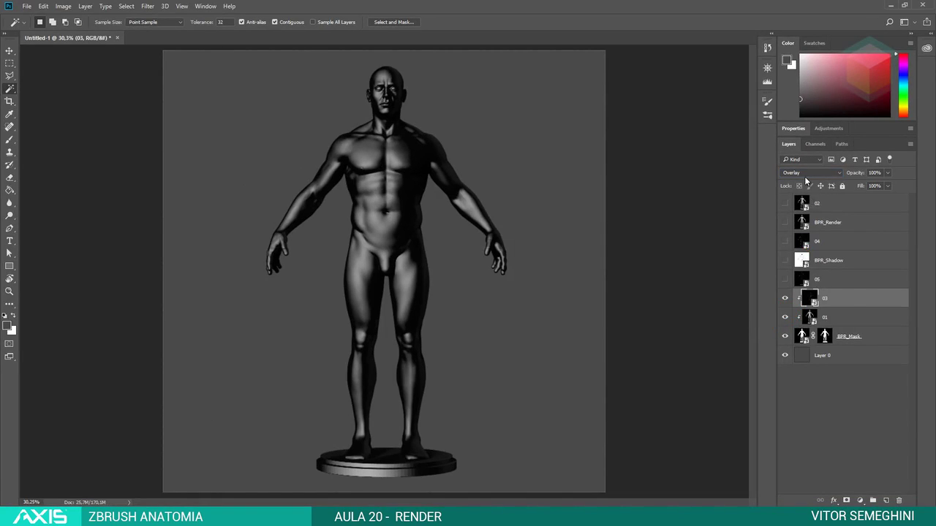
click(806, 173)
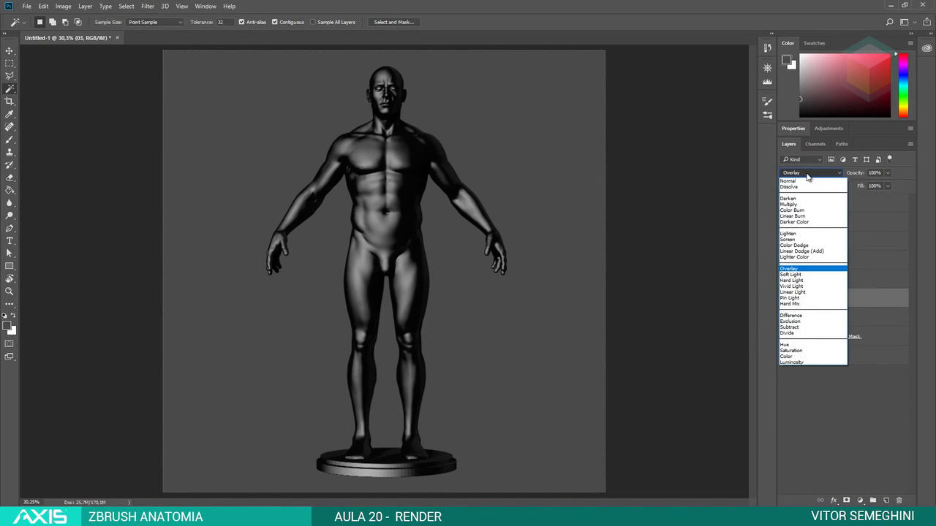
click(807, 177)
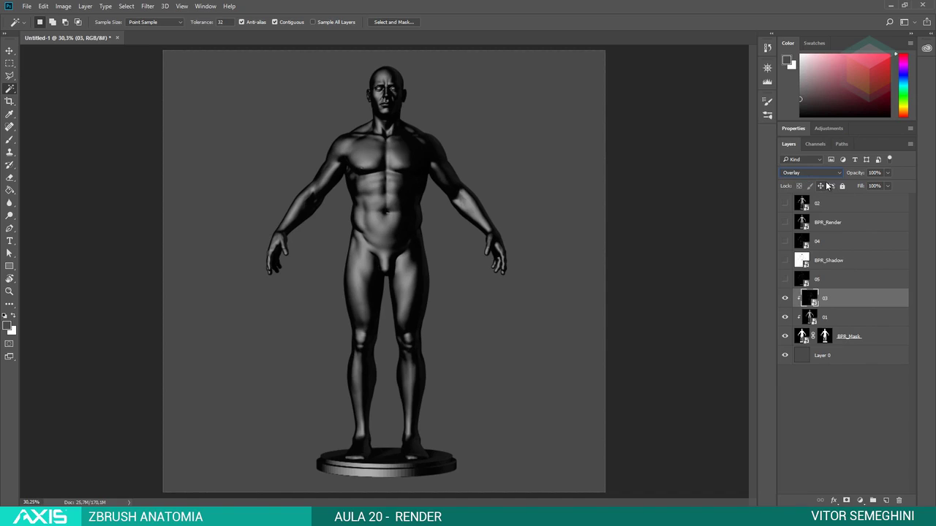
Step: Cycle layer 03 through Pin Light, Exclusion, Linear Dodge and Screen, settling on Lighten
key(Down)
key(Down)
key(Down)
key(Down)
key(Down)
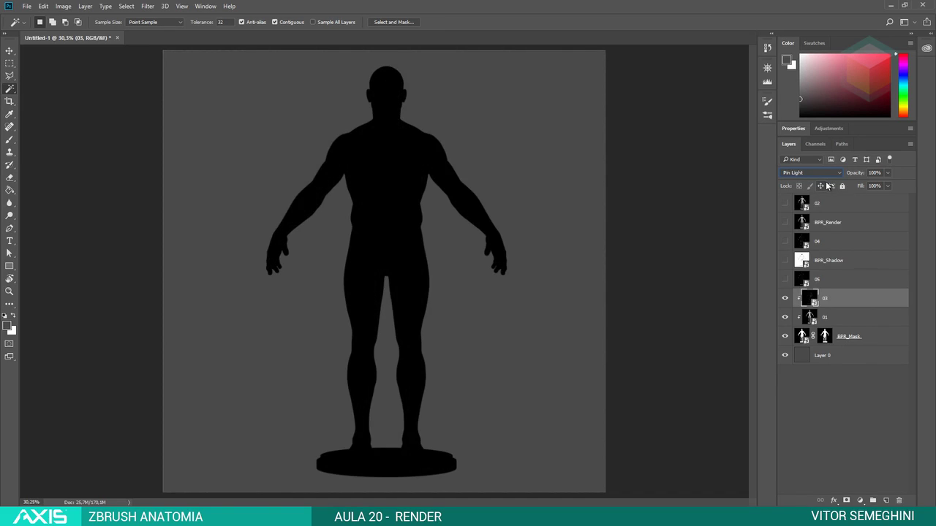
key(Down)
key(Down)
key(Down)
key(Down)
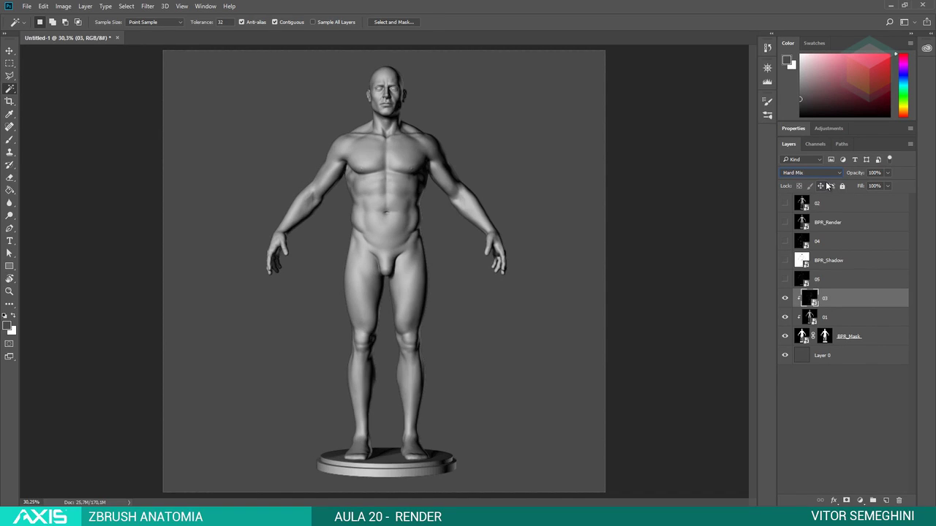
key(Down)
key(Down)
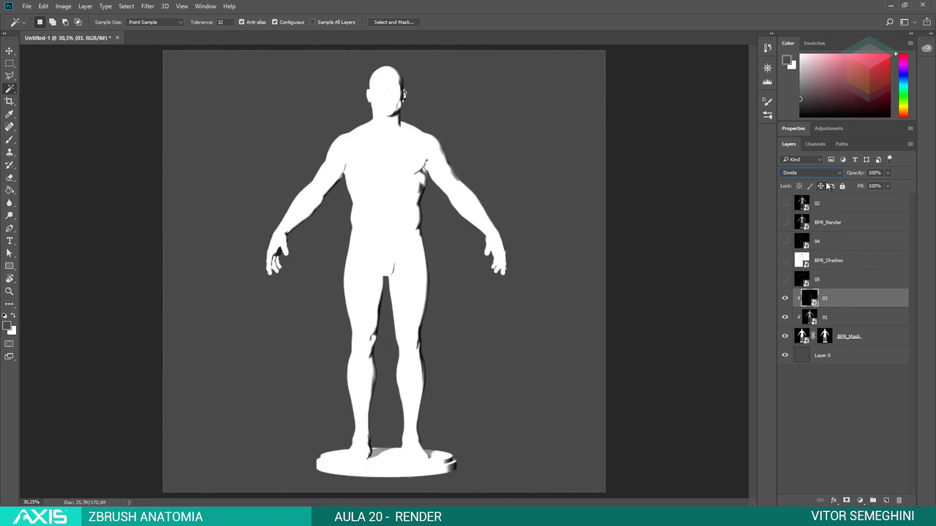
key(Down)
key(Down)
key(Down)
key(Down)
key(Down)
key(Down)
key(Down)
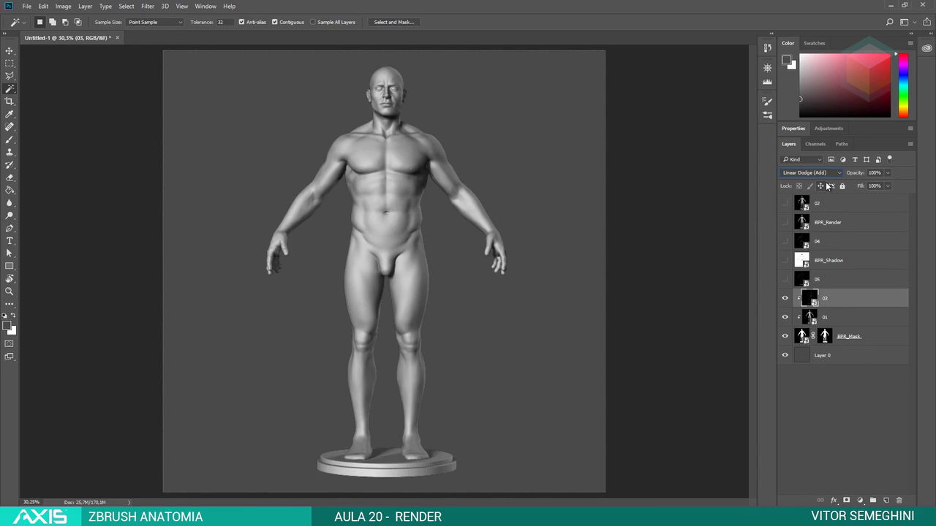
key(Up)
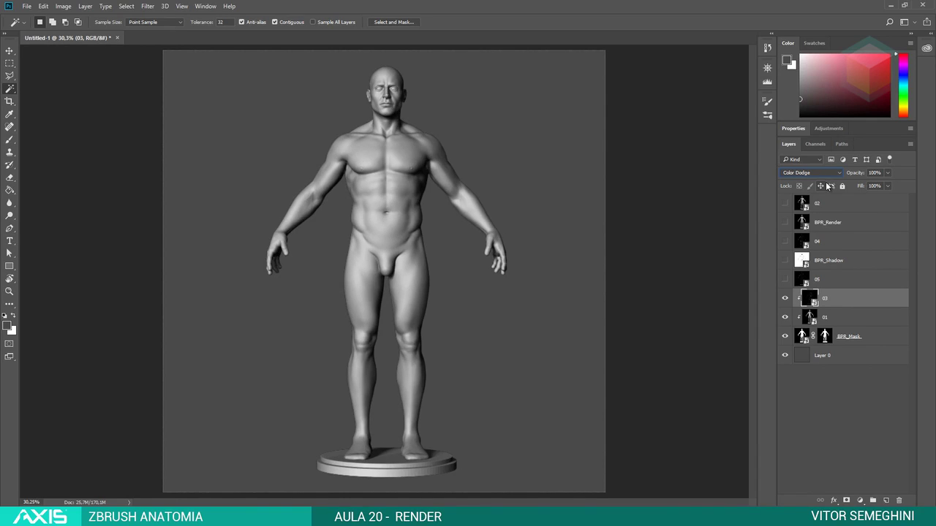
key(Up)
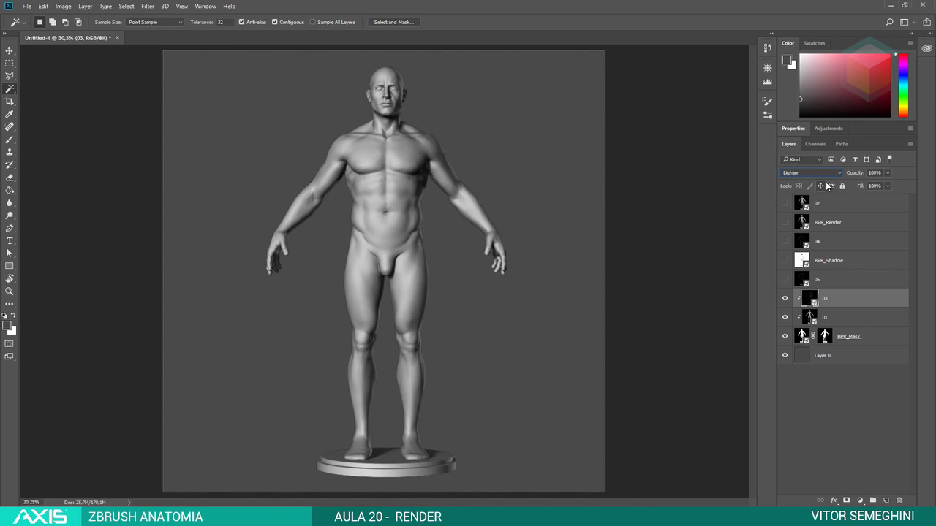
key(Up)
key(Down)
key(Down)
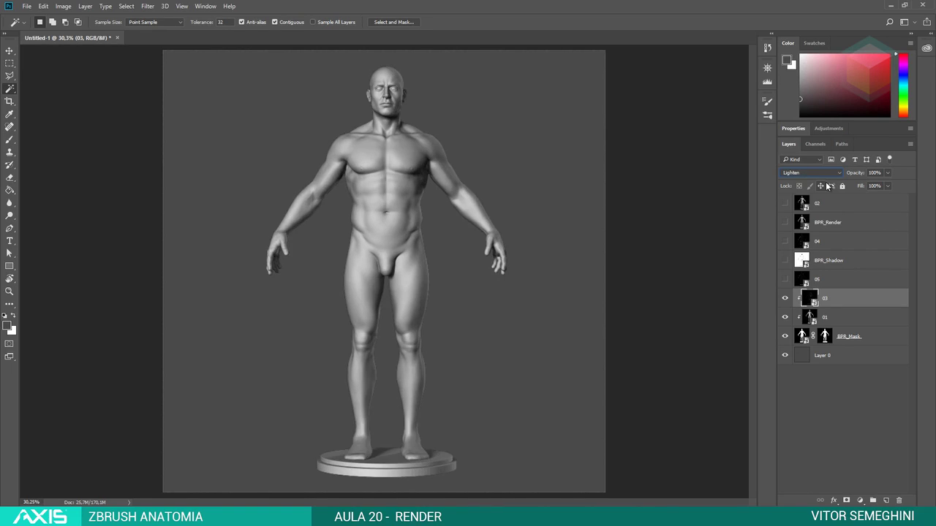
key(Up)
key(Down)
key(Up)
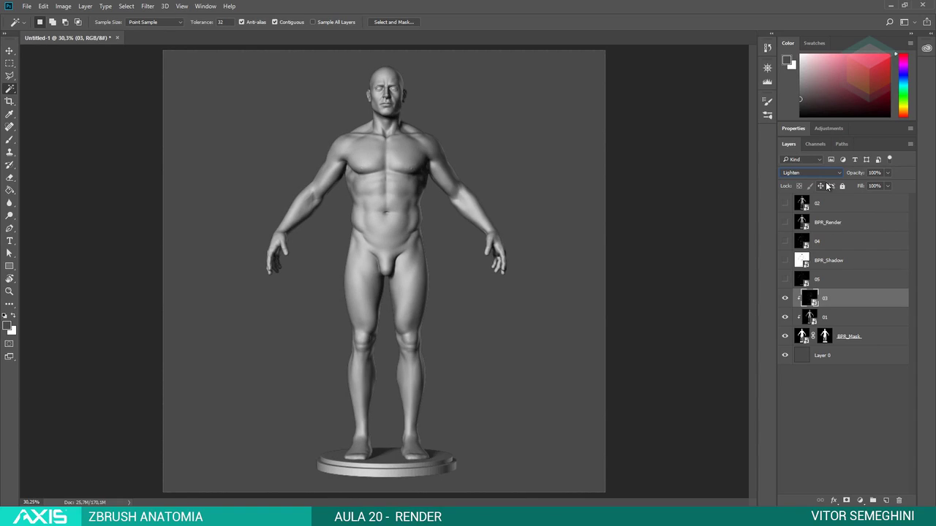
Step: Toggle layer 03 off and on to compare, leaving it visible and active in Lighten mode
click(785, 299)
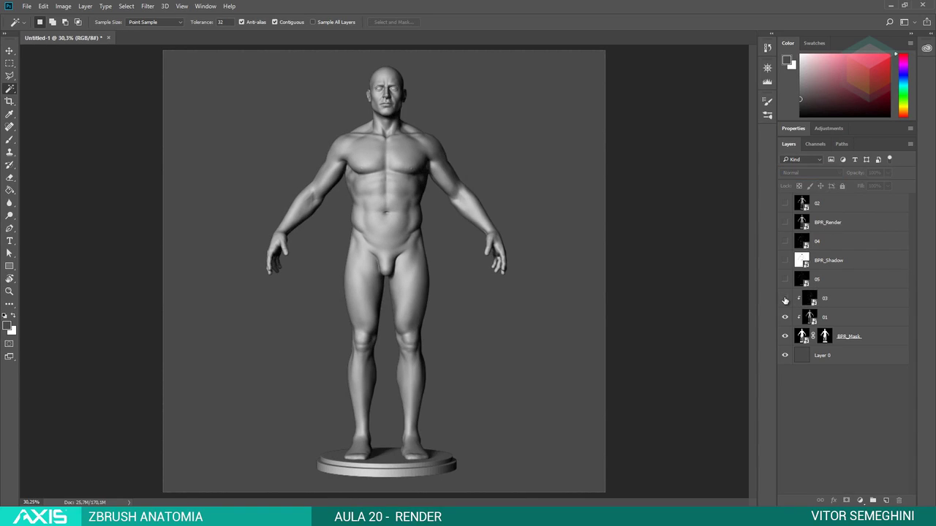
click(785, 299)
click(785, 300)
click(785, 299)
click(785, 299)
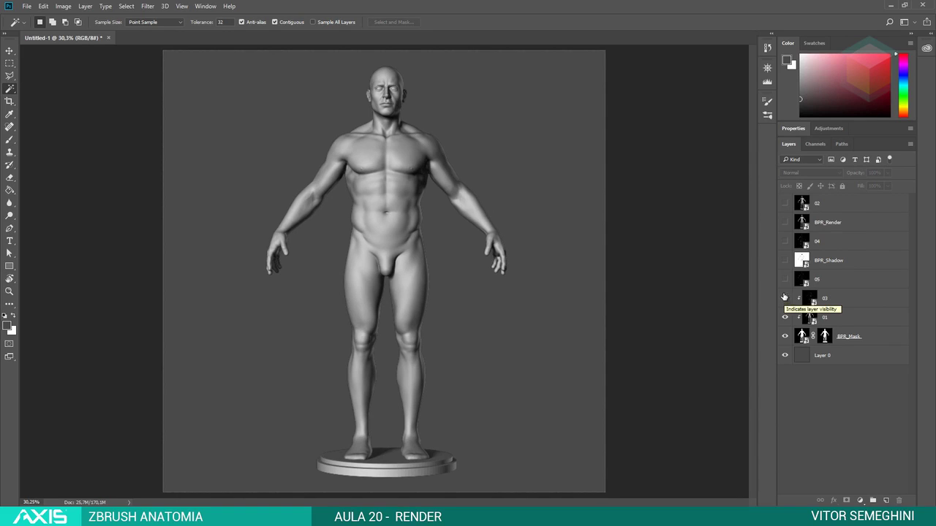
click(834, 299)
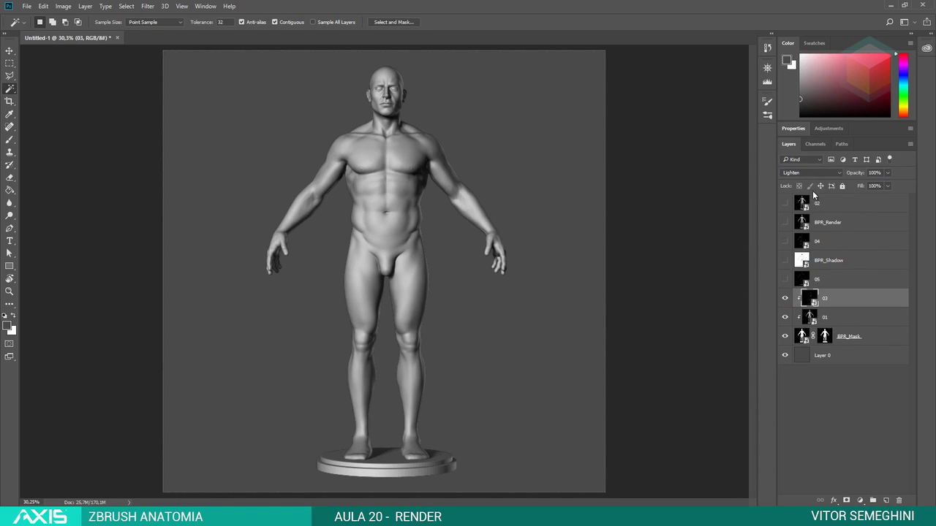
scroll(808, 171, down, 1)
scroll(808, 170, up, 1)
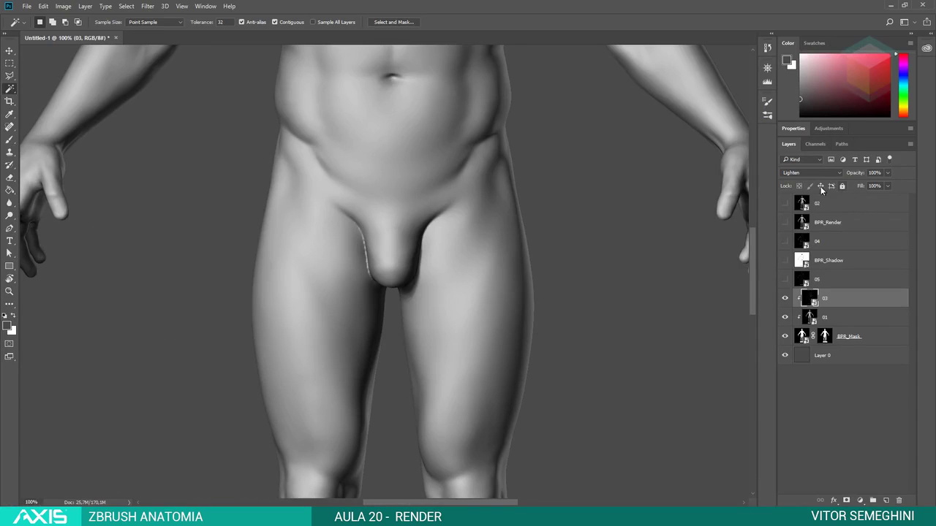
mouse_move(754, 230)
mouse_down()
mouse_move(745, 160)
mouse_move(713, 188)
mouse_up()
drag(471, 503, 499, 503)
drag(384, 148, 414, 189)
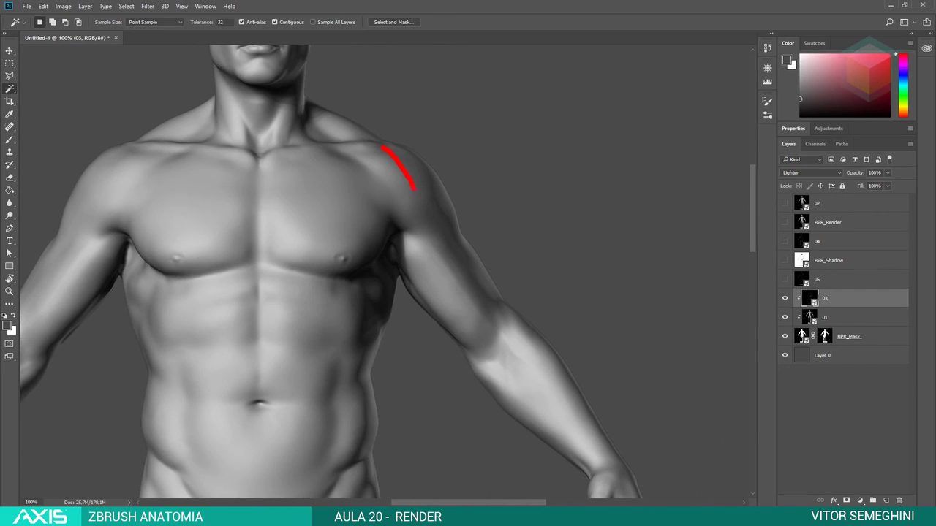
drag(262, 214, 319, 223)
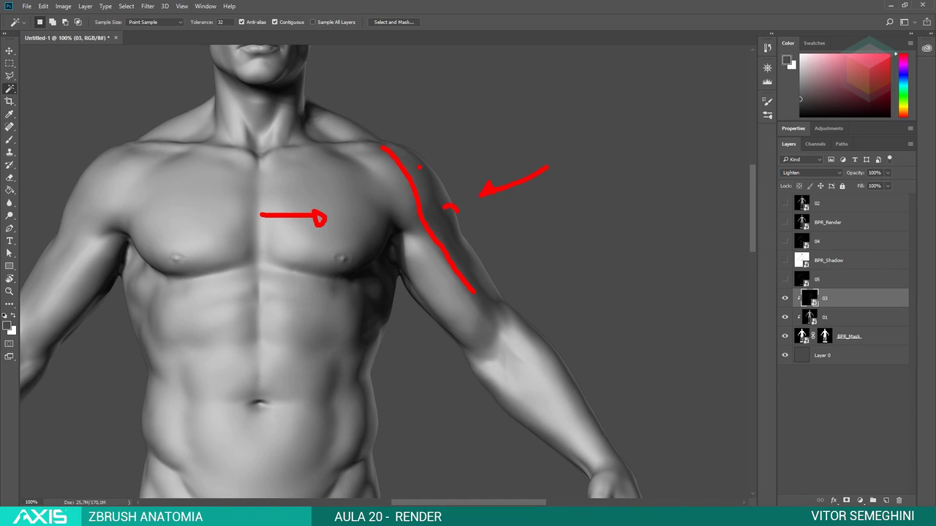
mouse_move(419, 168)
mouse_down()
mouse_move(438, 219)
mouse_move(483, 290)
mouse_up()
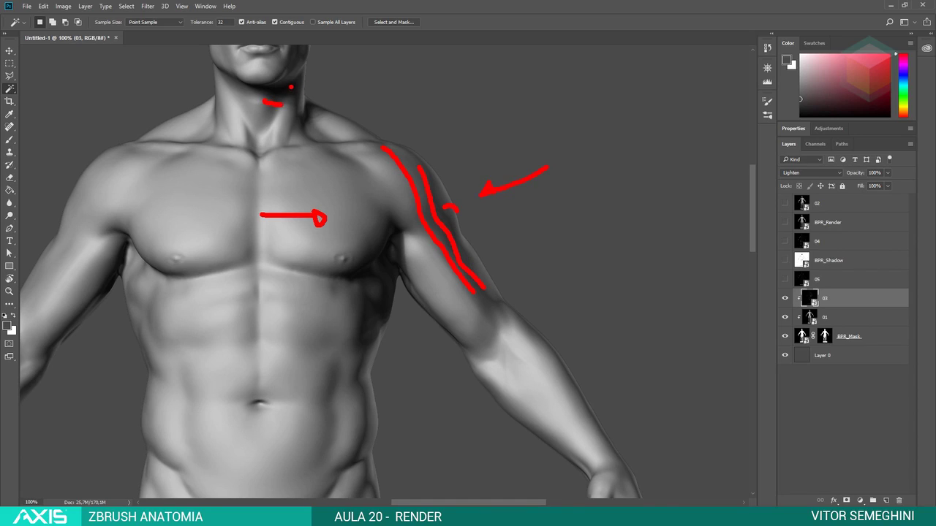
drag(291, 87, 291, 101)
drag(275, 139, 329, 129)
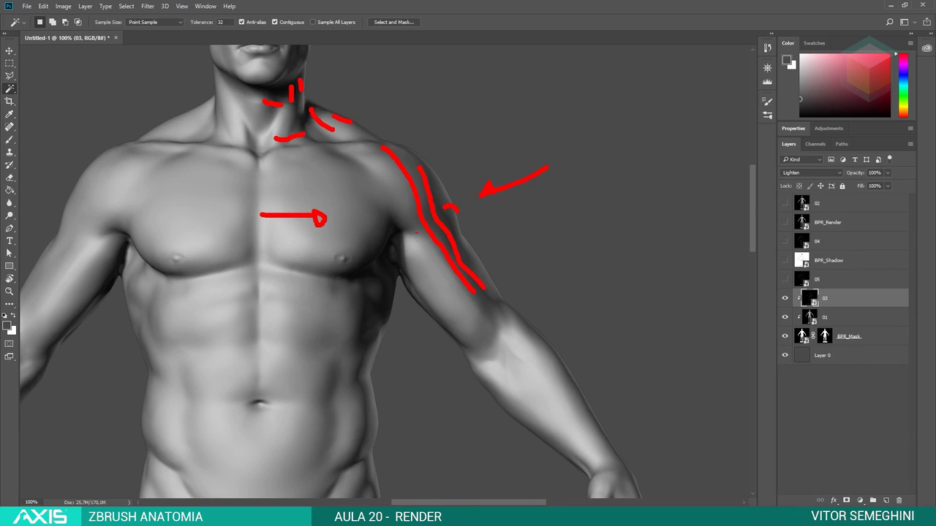
drag(503, 351, 534, 383)
drag(541, 348, 554, 362)
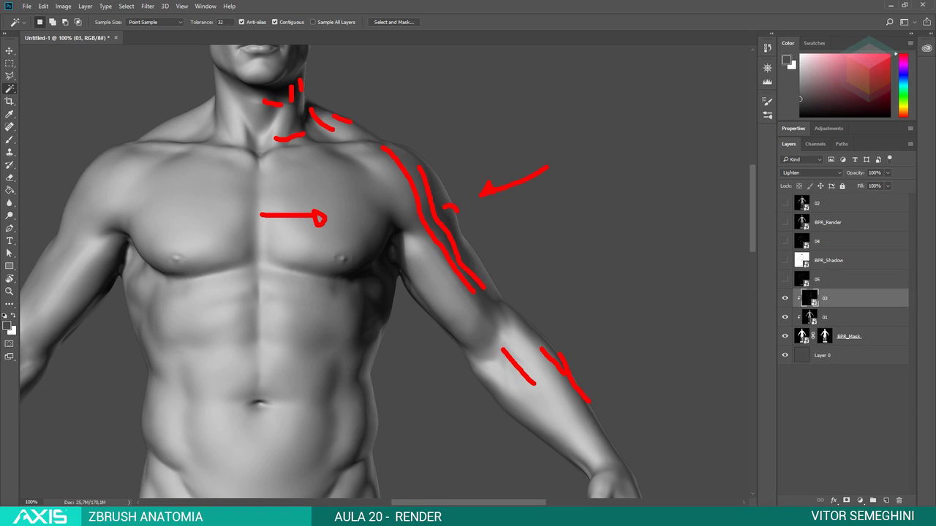
key(Escape)
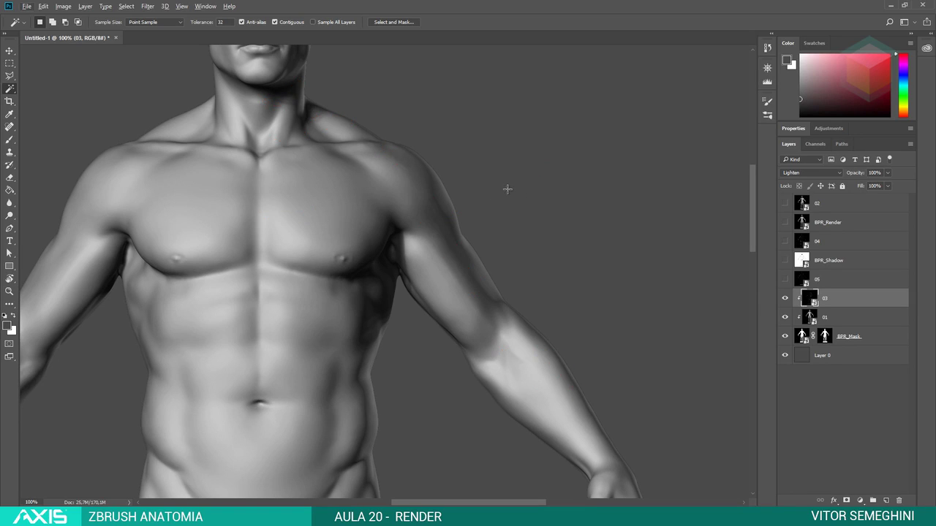
alt+scroll(563, 187, down, 3)
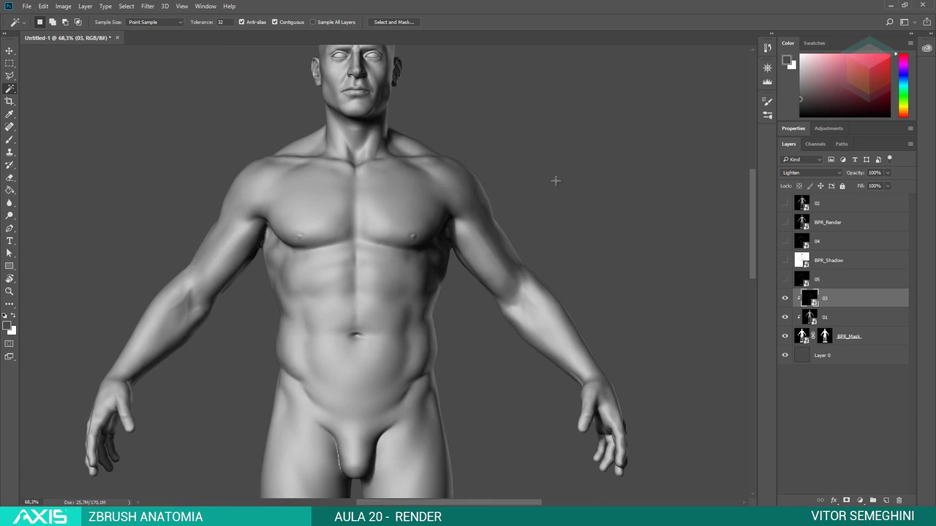
click(811, 172)
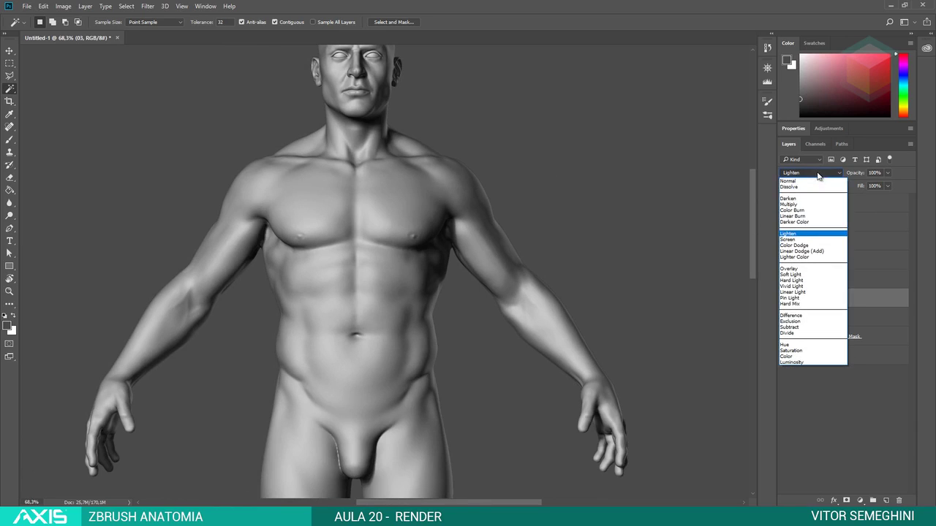
click(795, 222)
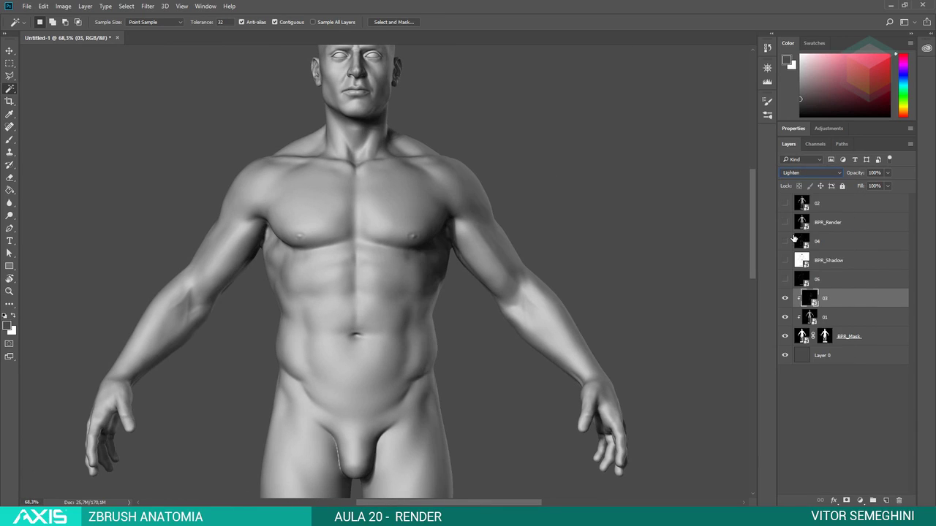
key(shift+plus)
key(shift+minus)
key(shift+minus)
key(shift+plus)
key(shift+plus)
key(shift+minus)
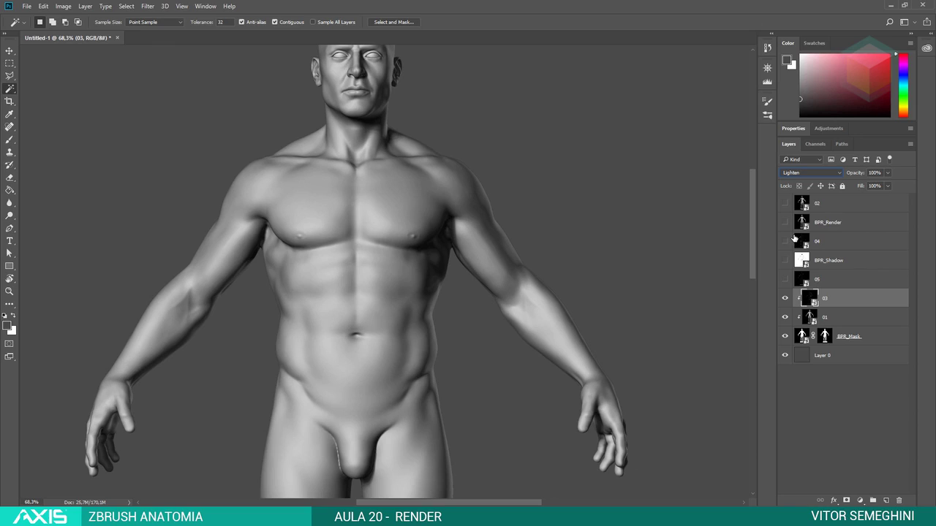
alt+scroll(478, 289, down, 2)
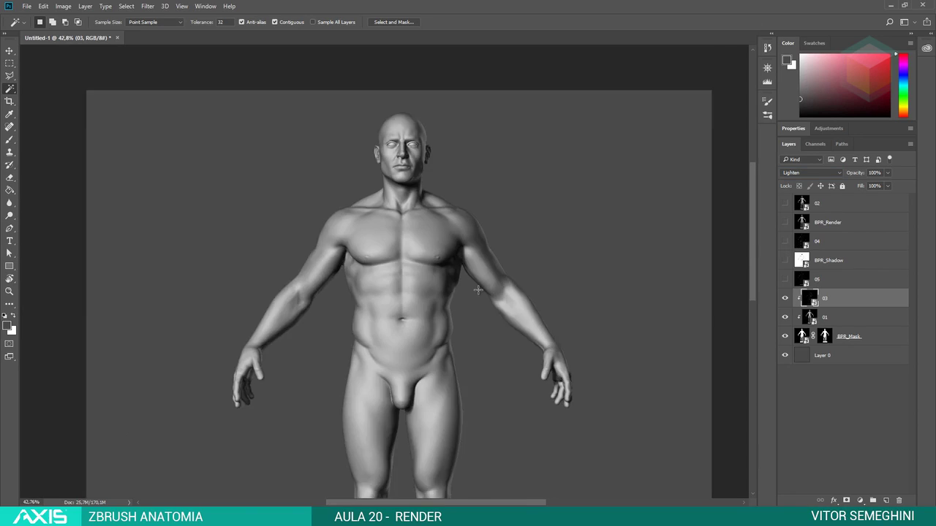
alt+scroll(478, 290, down, 2)
Step: Show layer 05, clip it to the layers beneath, and set its blend mode to Screen
click(785, 279)
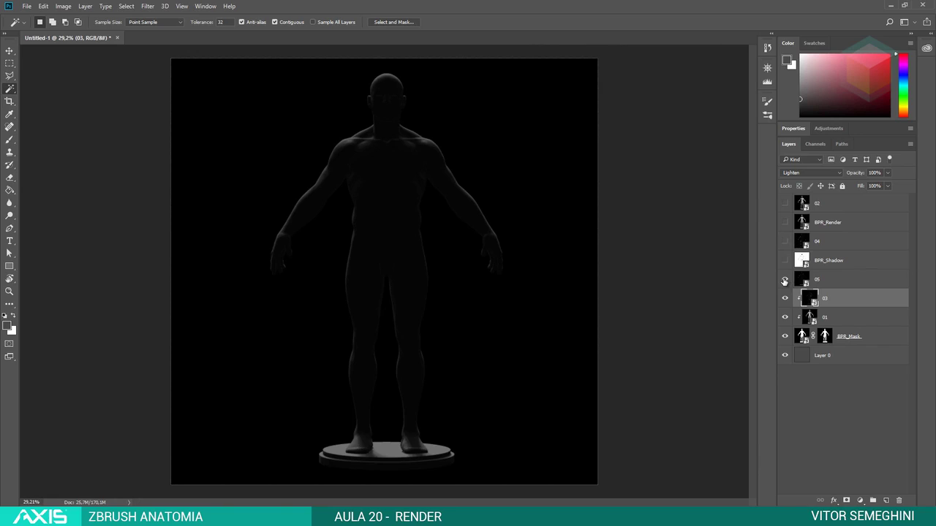
alt+click(804, 288)
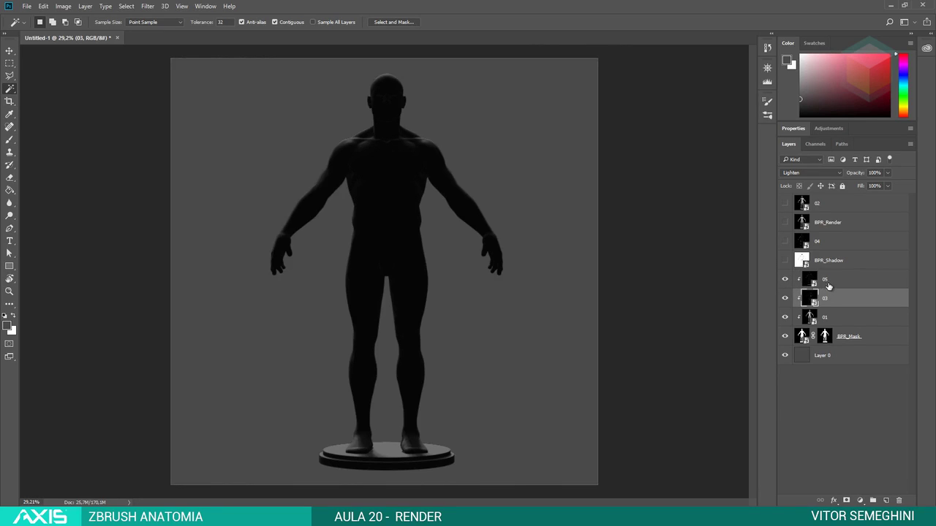
click(828, 285)
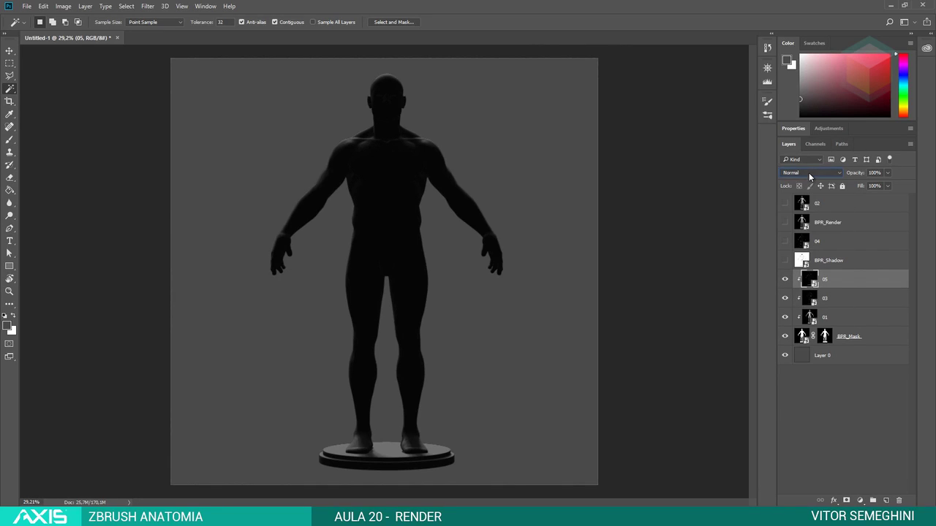
scroll(809, 172, down, 2)
scroll(809, 173, down, 3)
scroll(809, 173, down, 2)
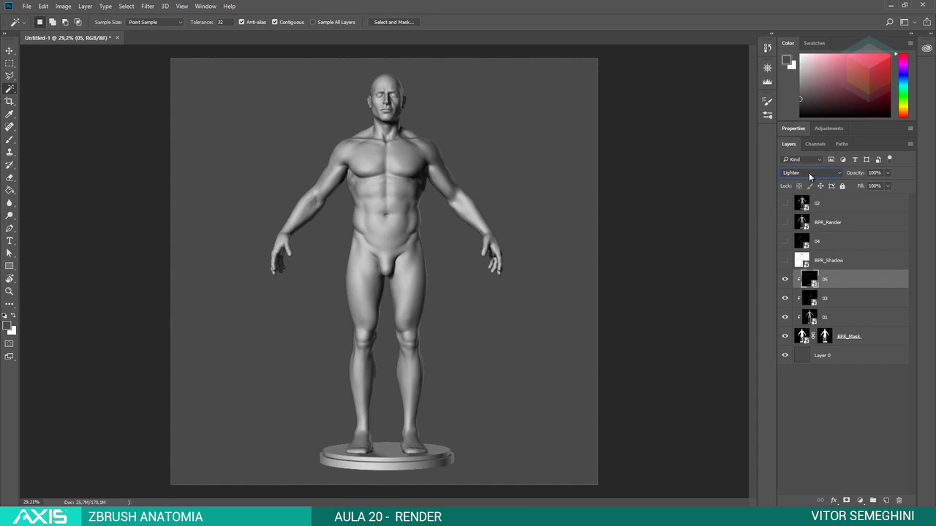
scroll(808, 172, down, 1)
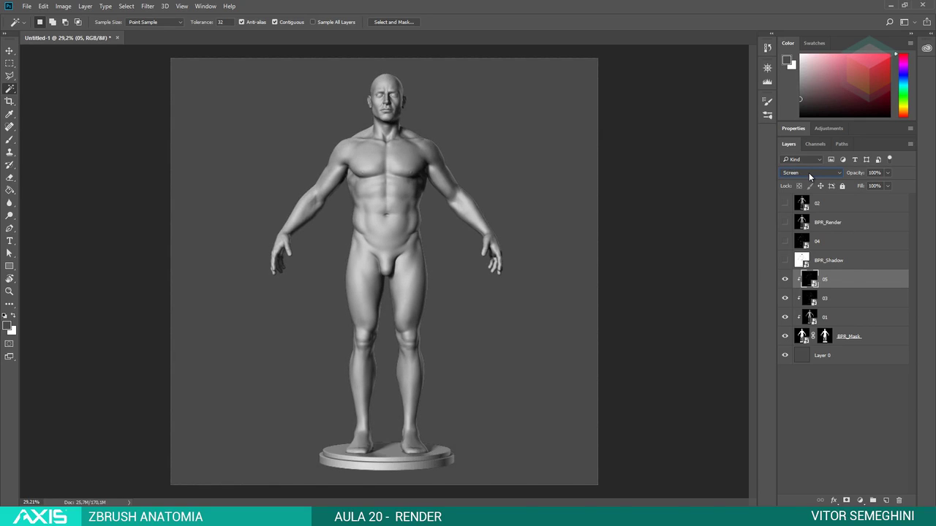
scroll(809, 172, up, 1)
scroll(808, 173, down, 3)
scroll(809, 173, down, 8)
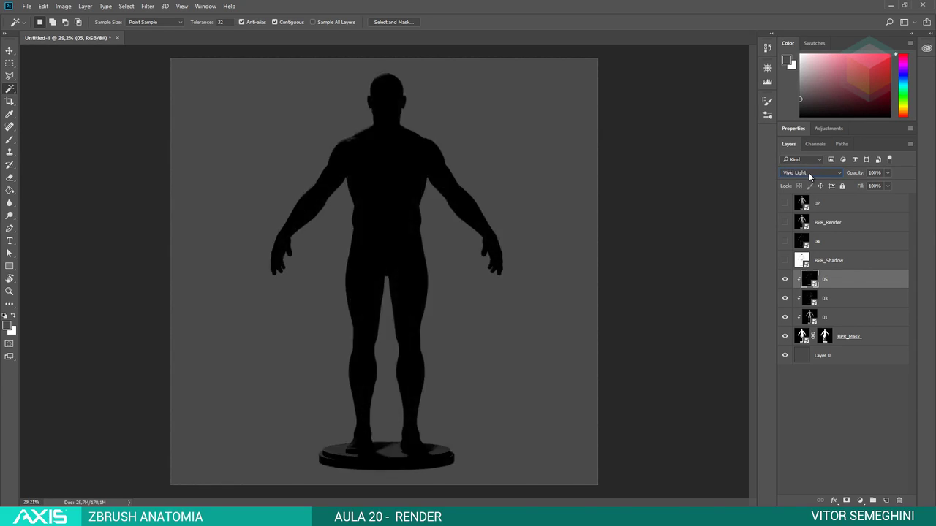
scroll(809, 173, down, 5)
scroll(808, 173, down, 1)
scroll(809, 172, up, 3)
scroll(809, 173, up, 4)
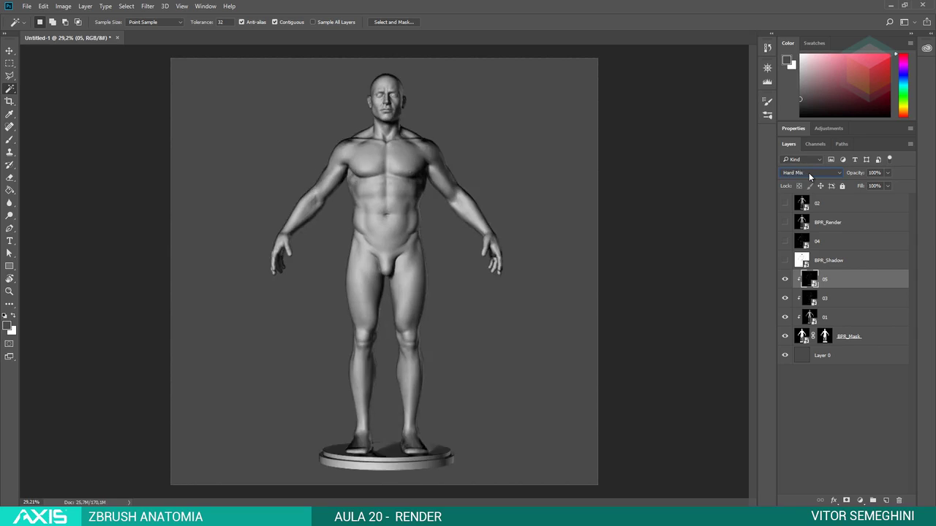
scroll(809, 173, up, 4)
scroll(808, 172, up, 4)
scroll(809, 172, up, 1)
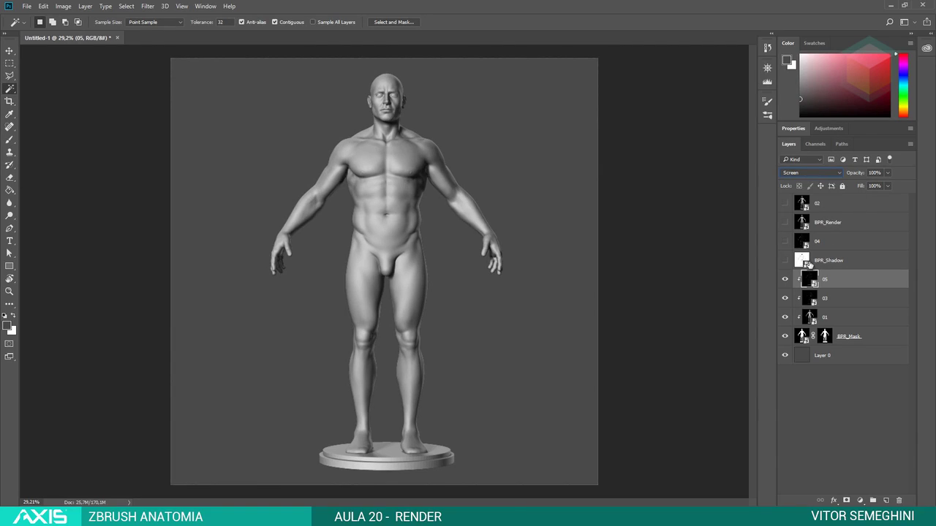
Step: Compare the figure with and without layer 05, then set its opacity to 50%
click(785, 281)
click(785, 281)
click(785, 281)
click(785, 281)
click(785, 281)
click(785, 281)
click(886, 175)
click(858, 175)
text(50)
key(Return)
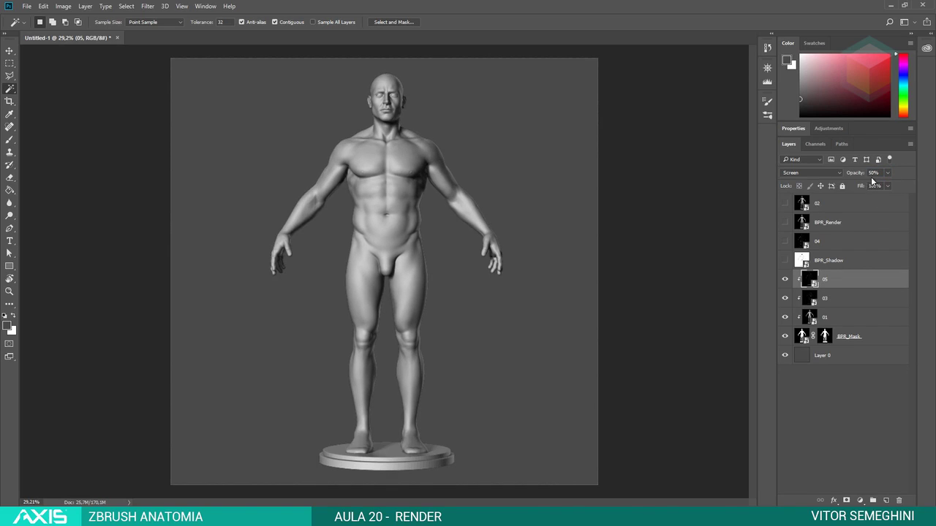
Step: Recheck layer 05's effect and select layers 05, 03, 01 and BPR_Mask together
click(785, 281)
click(784, 281)
text(30)
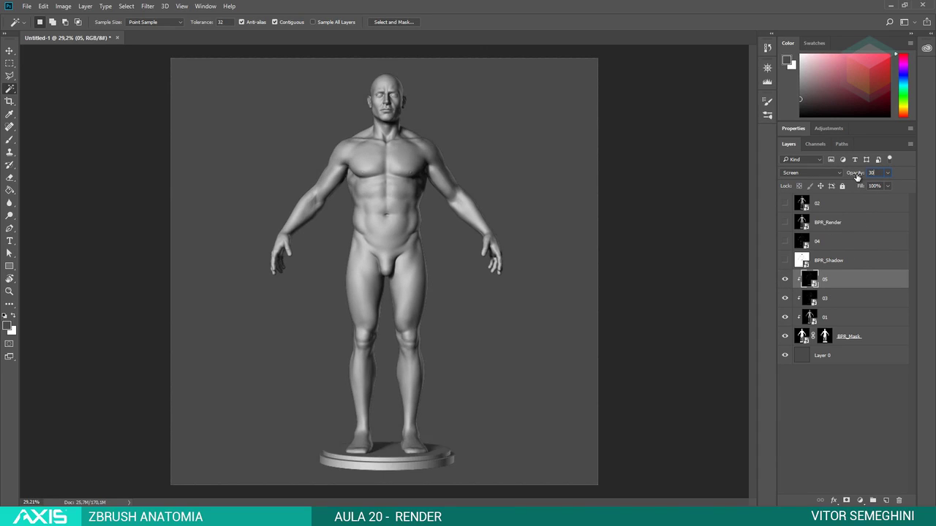
click(786, 280)
click(786, 280)
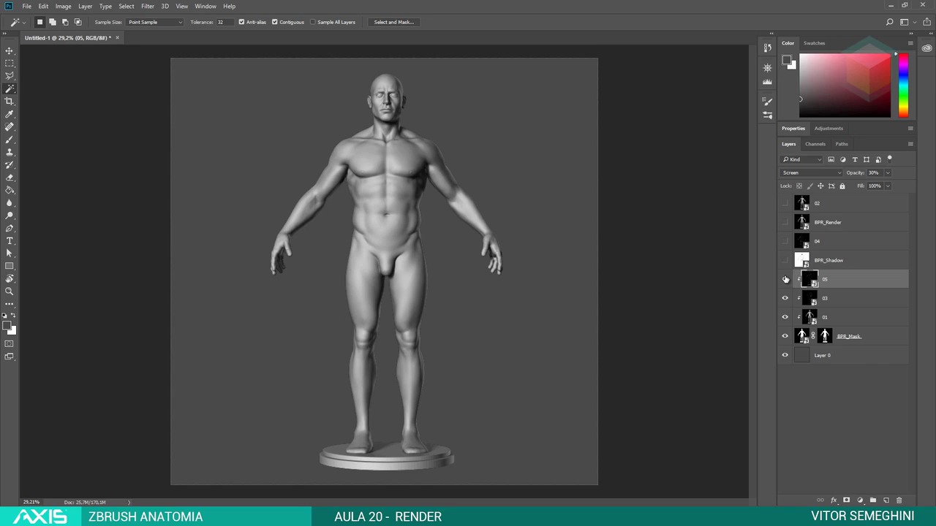
shift+click(856, 336)
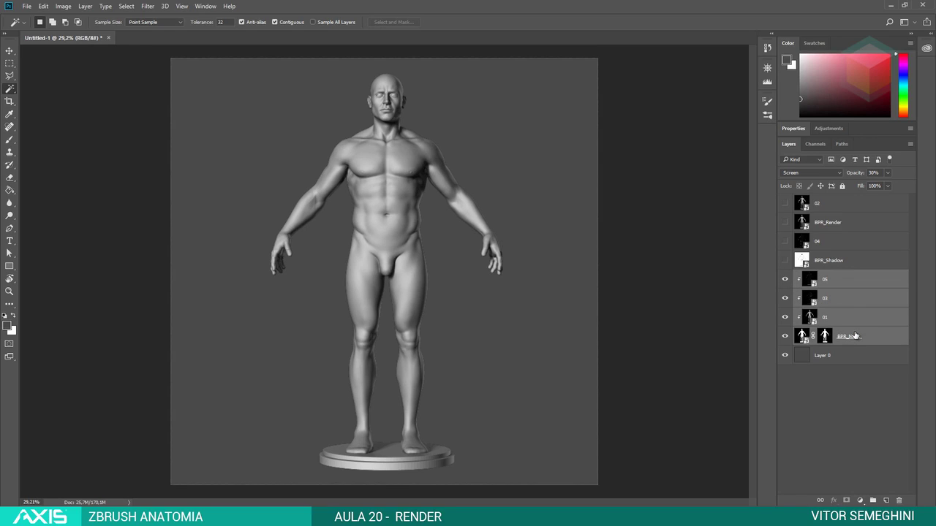
Step: Group layers 05, 03, 01 and BPR_Mask into Group 1 with Ctrl+G
key(ctrl+g)
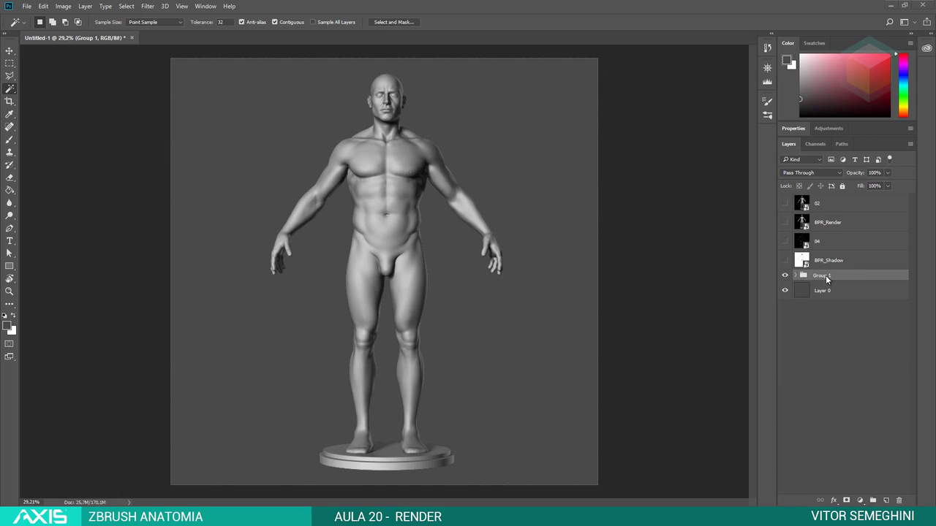
click(796, 275)
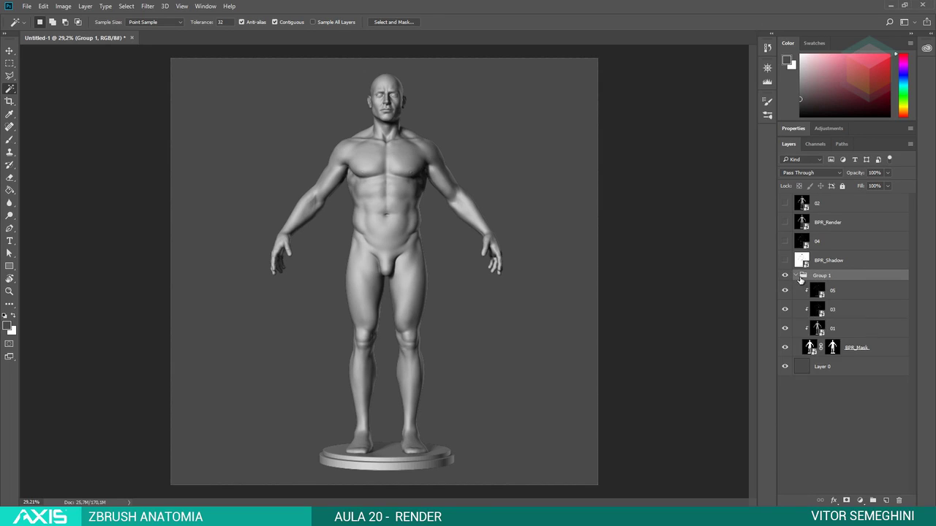
click(795, 276)
Step: Make BPR_Shadow visible and move it into Group 1 above layer 05
click(840, 214)
shift+click(837, 261)
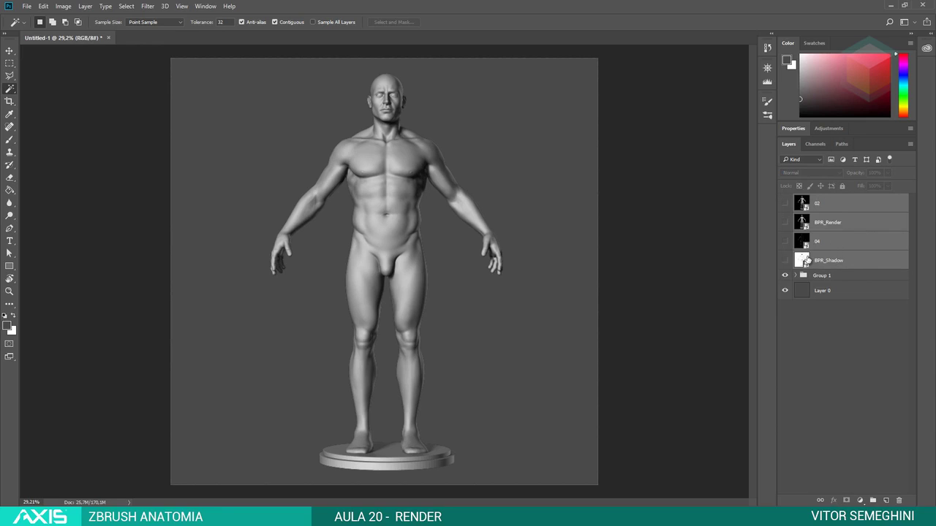
click(784, 260)
click(813, 266)
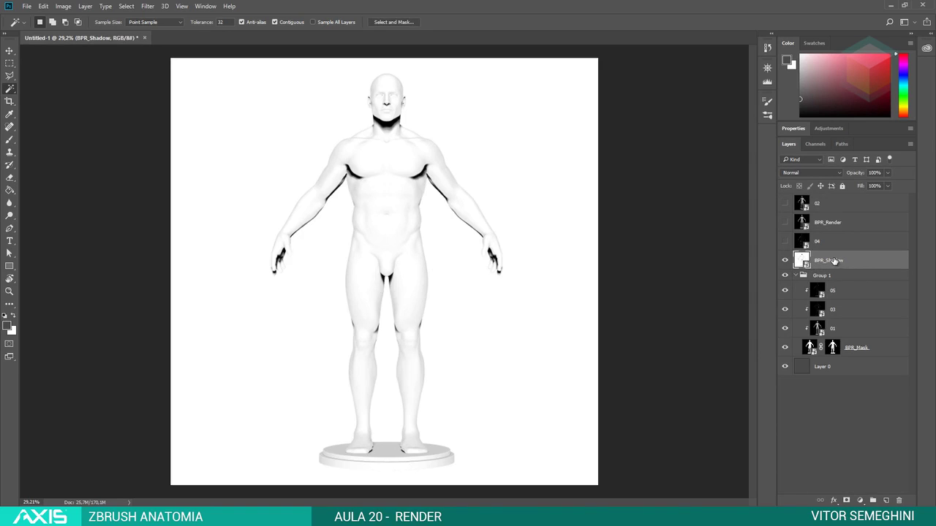
drag(835, 263, 833, 282)
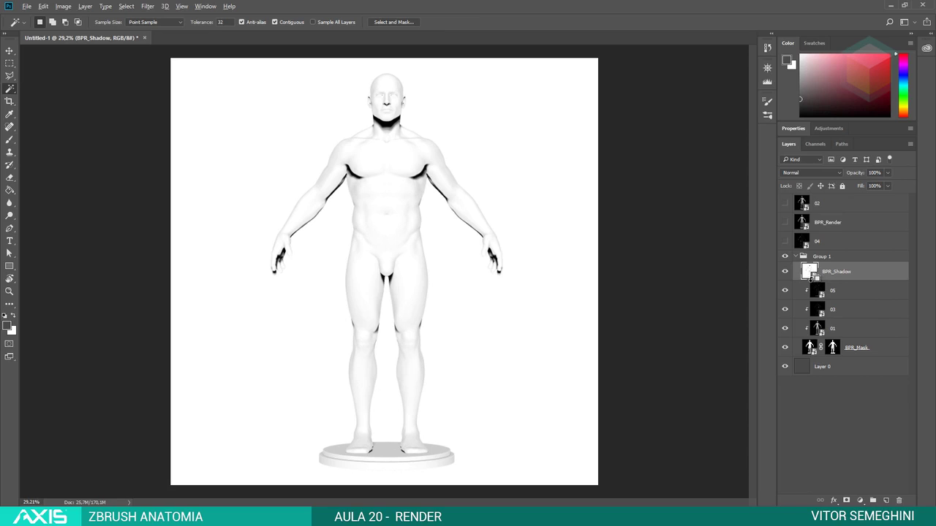
alt+click(813, 281)
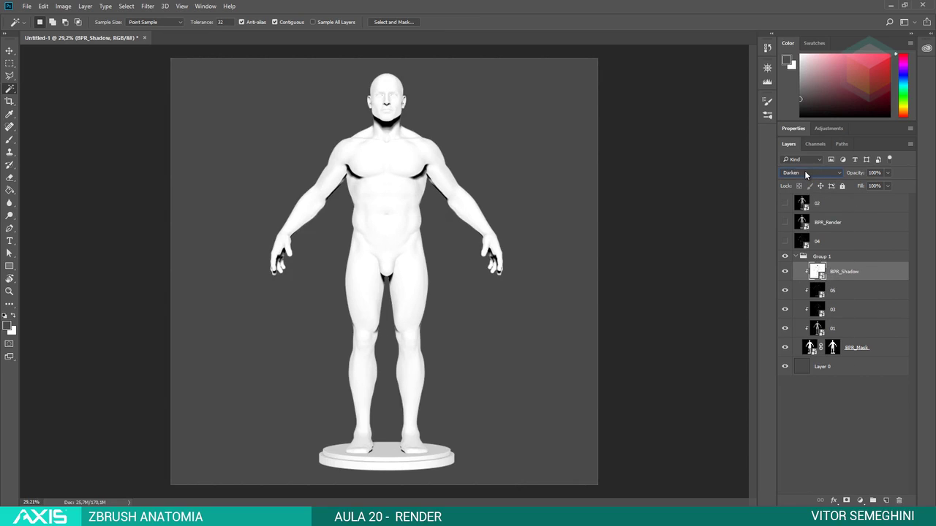
Step: Cycle BPR_Shadow's blend modes and settle on Color Burn, then collapse Group 1
scroll(804, 172, down, 3)
scroll(804, 173, down, 6)
scroll(806, 174, down, 3)
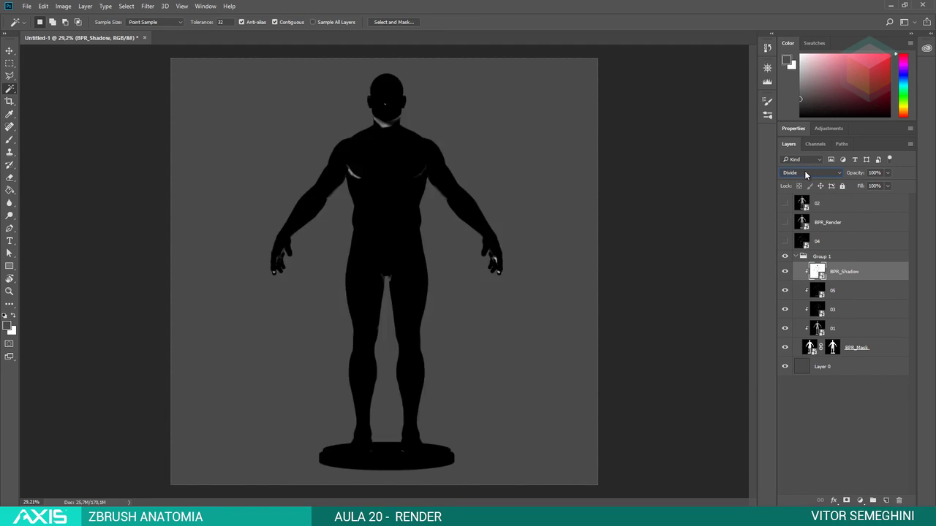
scroll(805, 174, down, 3)
scroll(806, 174, down, 3)
scroll(805, 173, up, 3)
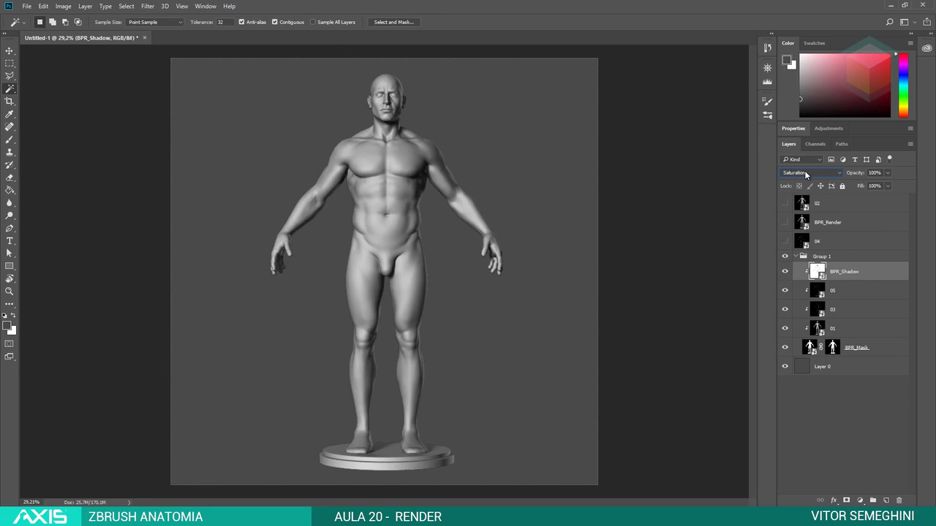
scroll(805, 174, up, 2)
scroll(805, 173, up, 3)
scroll(805, 173, up, 2)
scroll(805, 174, up, 3)
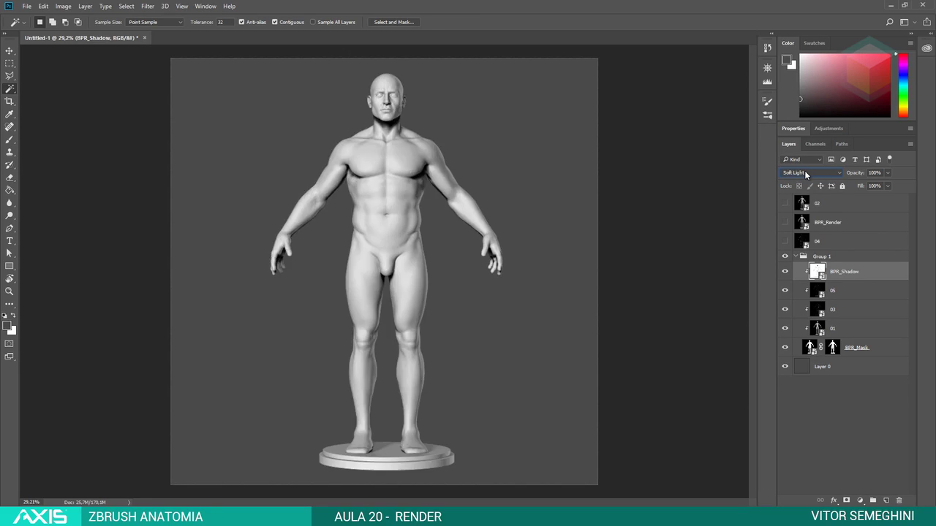
scroll(806, 174, up, 2)
scroll(805, 174, up, 2)
scroll(806, 174, up, 3)
scroll(805, 173, up, 2)
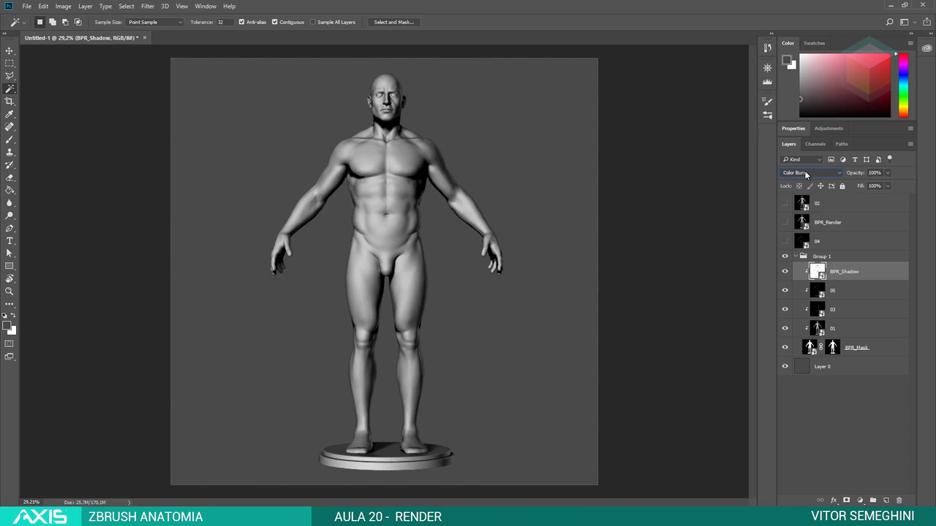
scroll(805, 173, up, 1)
scroll(805, 173, up, 1)
scroll(805, 173, up, 1)
scroll(806, 174, down, 1)
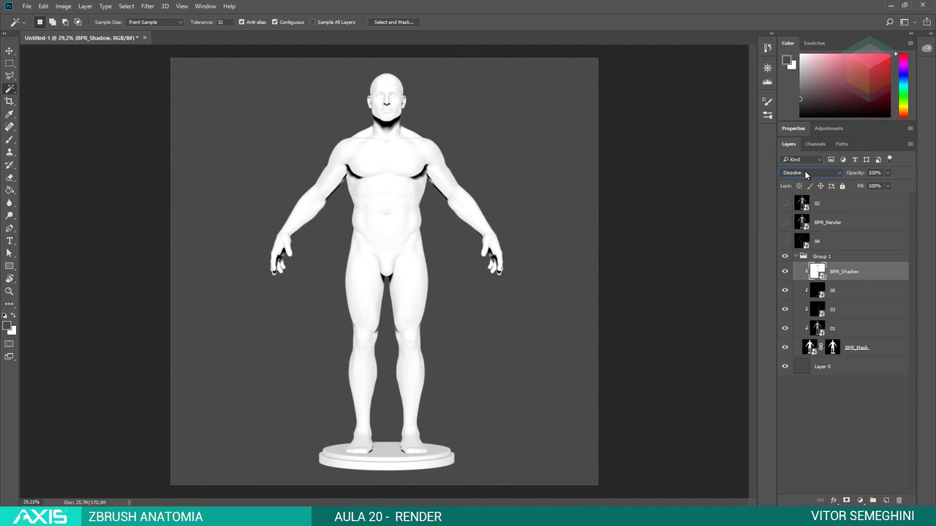
scroll(805, 173, down, 1)
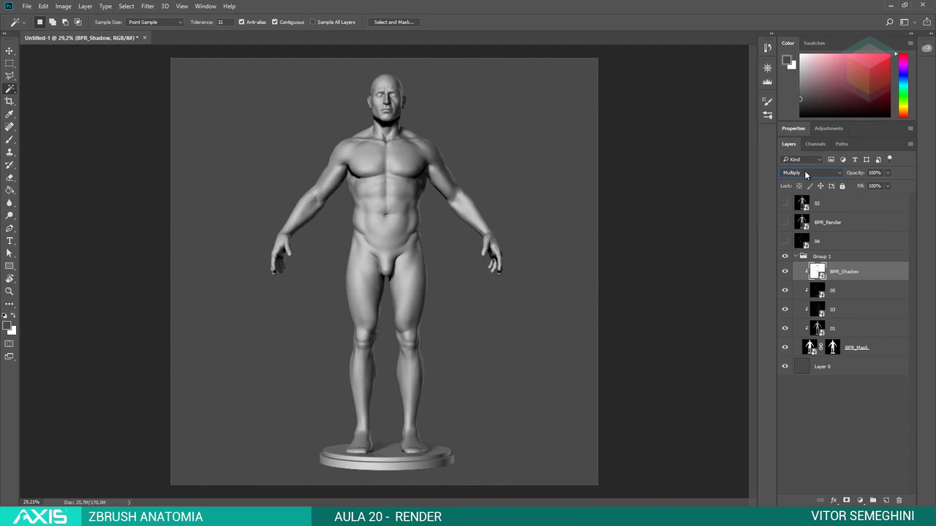
scroll(805, 173, down, 1)
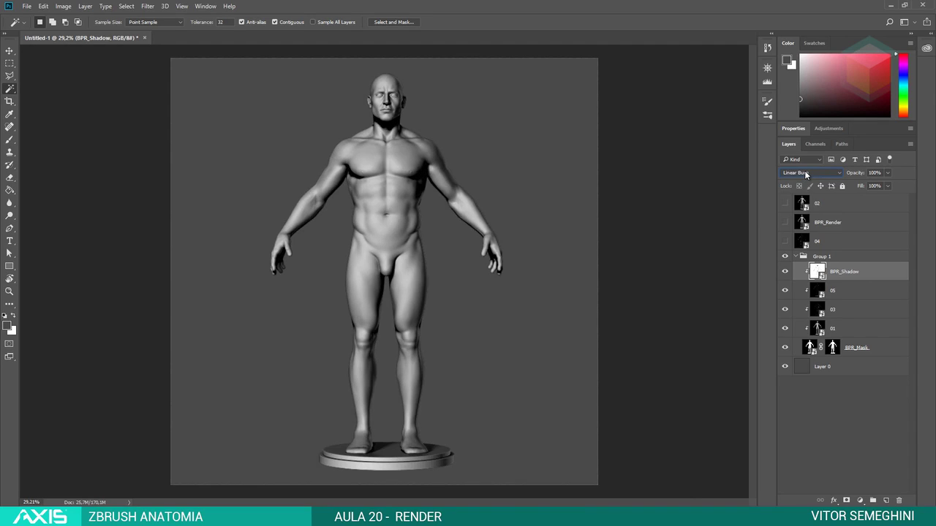
scroll(805, 174, down, 1)
scroll(804, 170, up, 1)
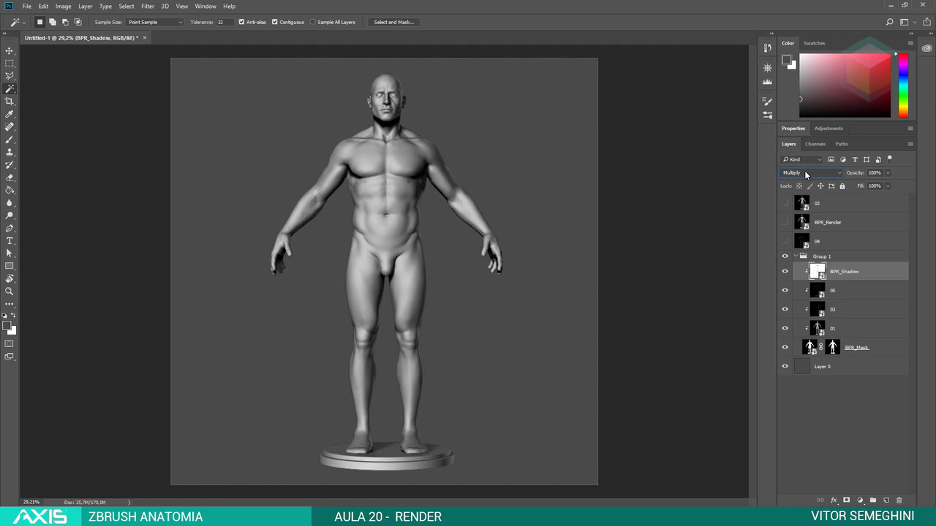
scroll(804, 171, down, 1)
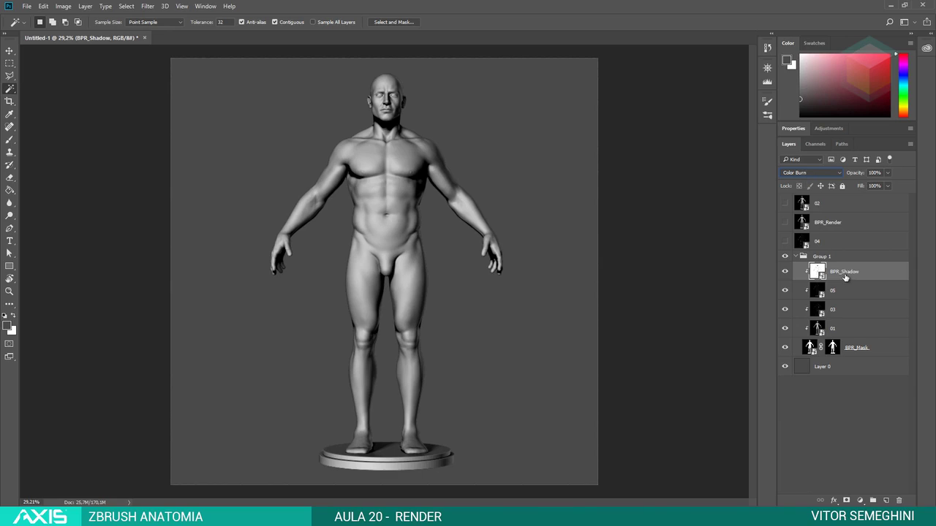
click(843, 386)
Step: Add an Exposure adjustment layer above Group 1 with exposure set to +0.28
click(829, 129)
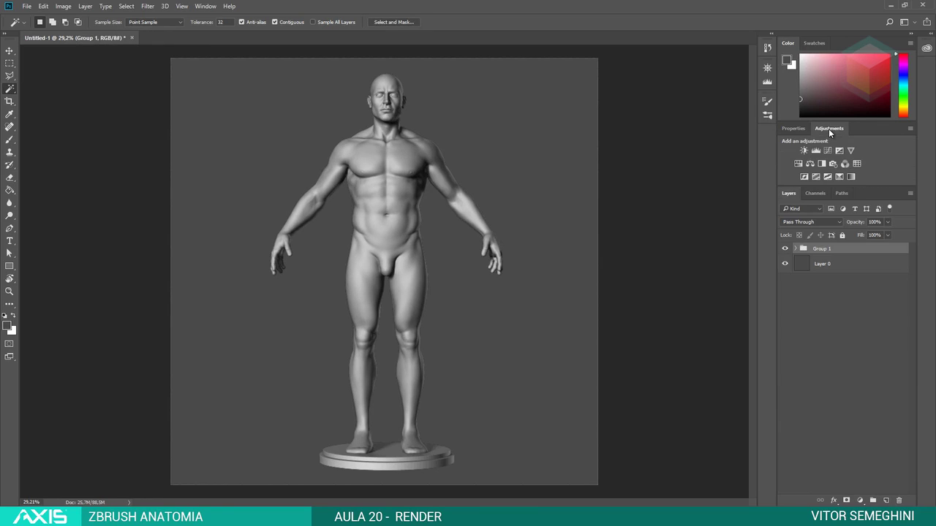
click(840, 151)
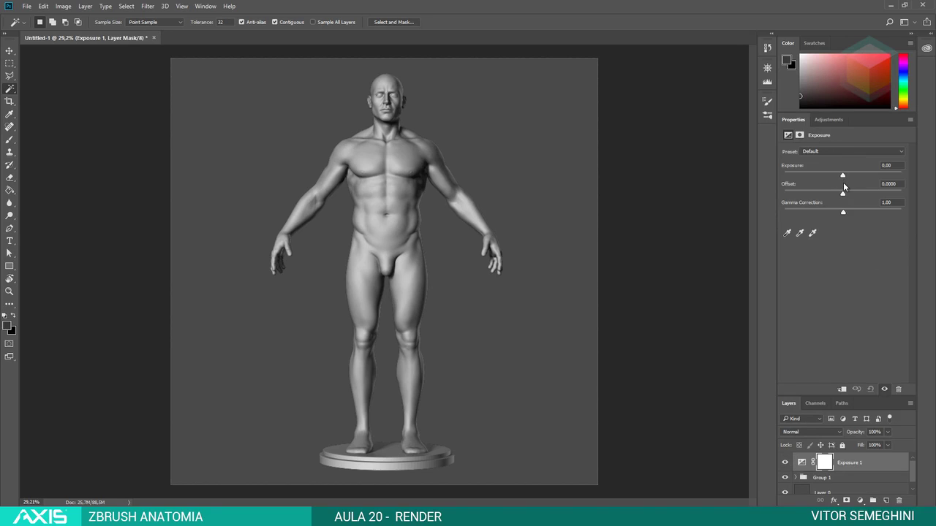
drag(843, 175, 845, 213)
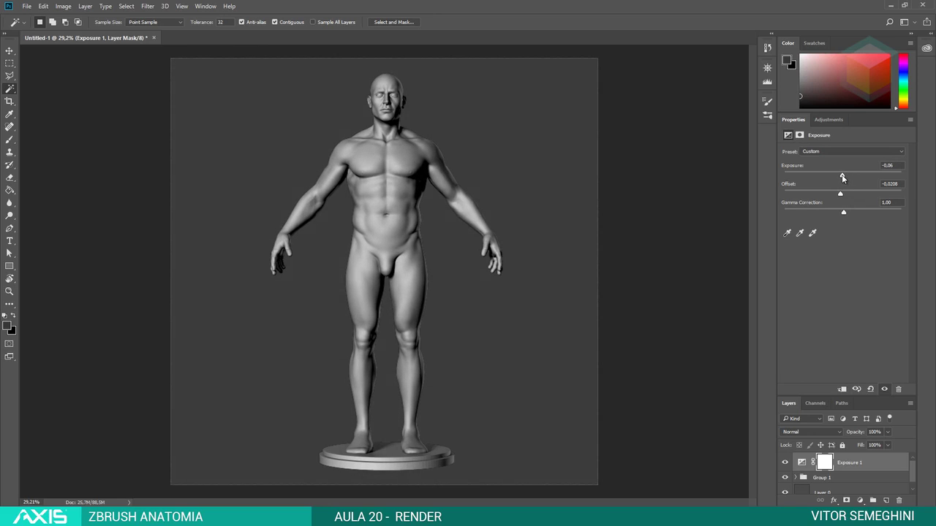
drag(843, 176, 843, 195)
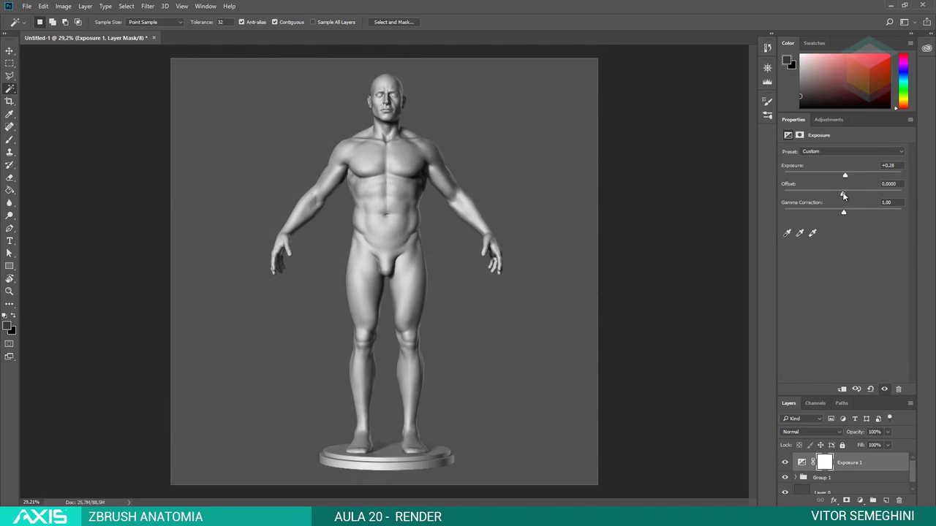
click(828, 119)
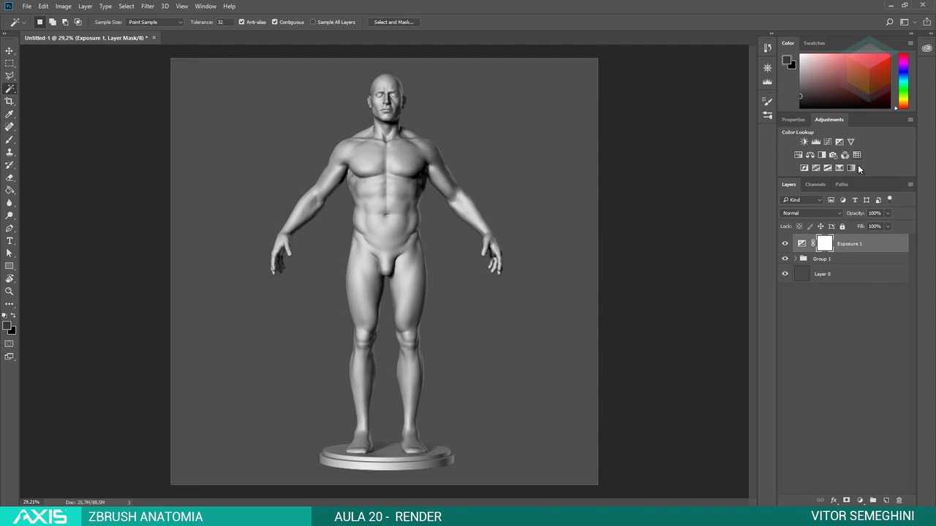
Step: Try a Hue/Saturation adjustment with lightness -12 and a teal colorize, then delete it
click(799, 156)
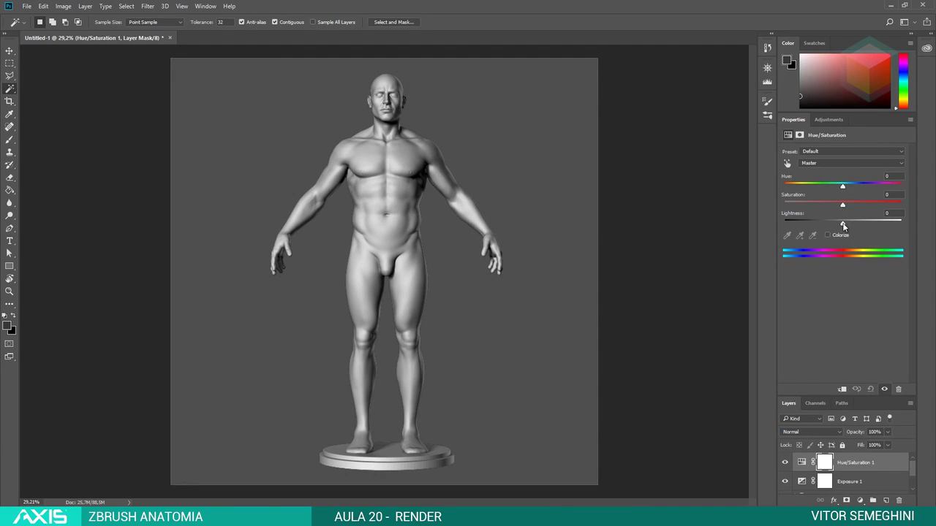
mouse_move(843, 223)
mouse_down()
mouse_move(805, 204)
mouse_move(843, 189)
mouse_up()
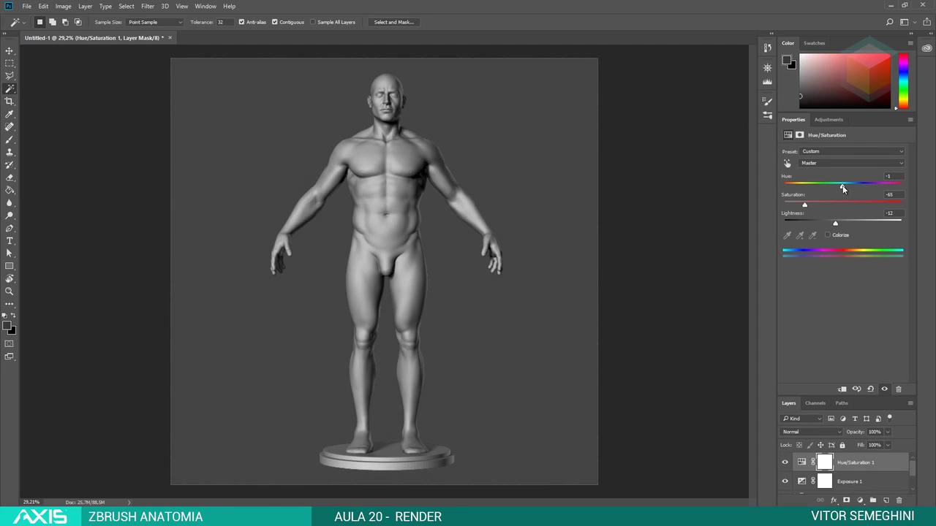
click(827, 235)
drag(784, 186, 839, 187)
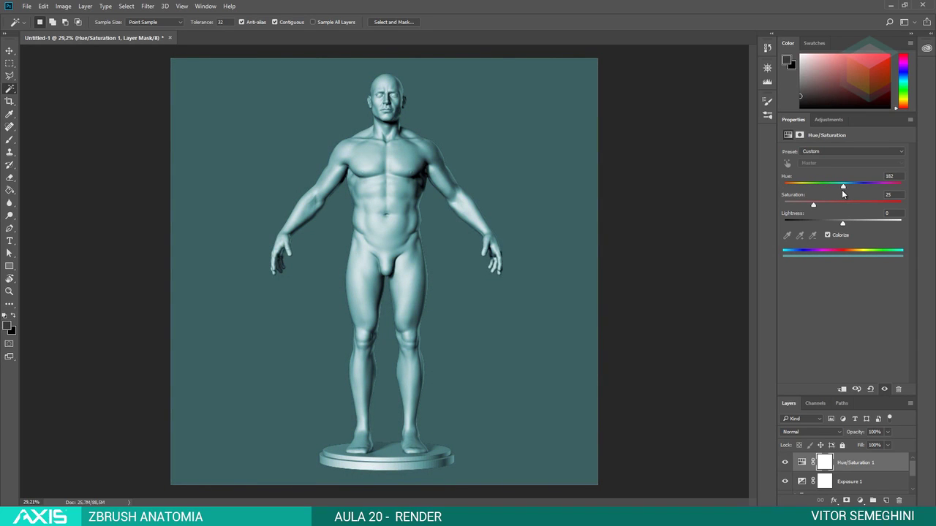
click(826, 234)
drag(847, 187, 843, 187)
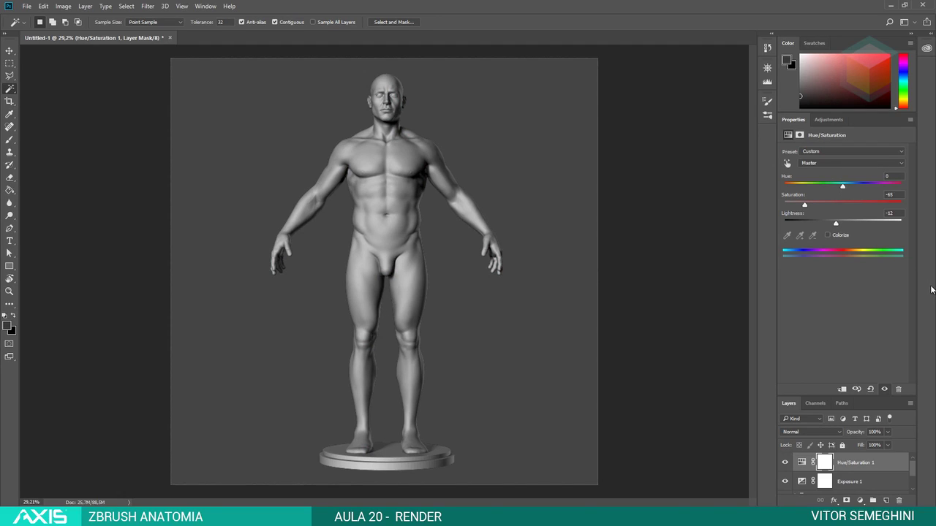
key(Delete)
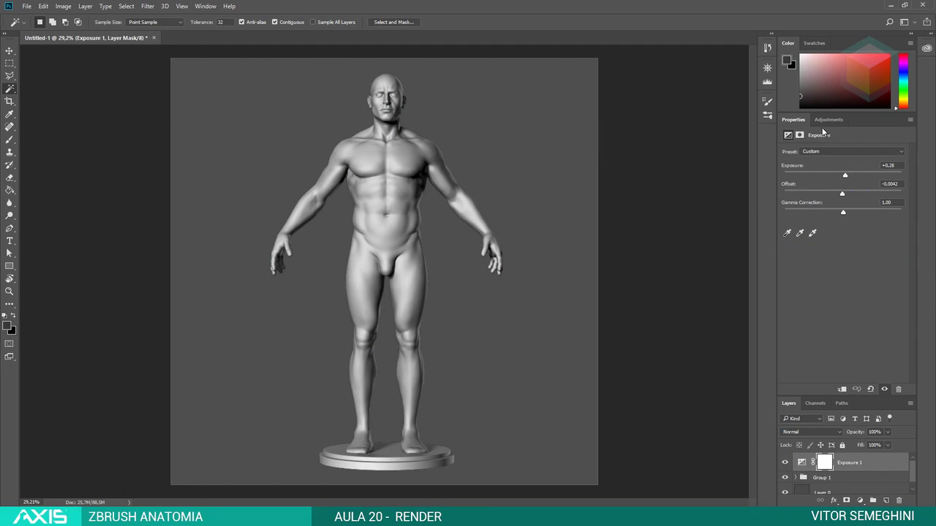
Step: Add a Brightness/Contrast adjustment layer with brightness -17 and contrast 24
click(827, 120)
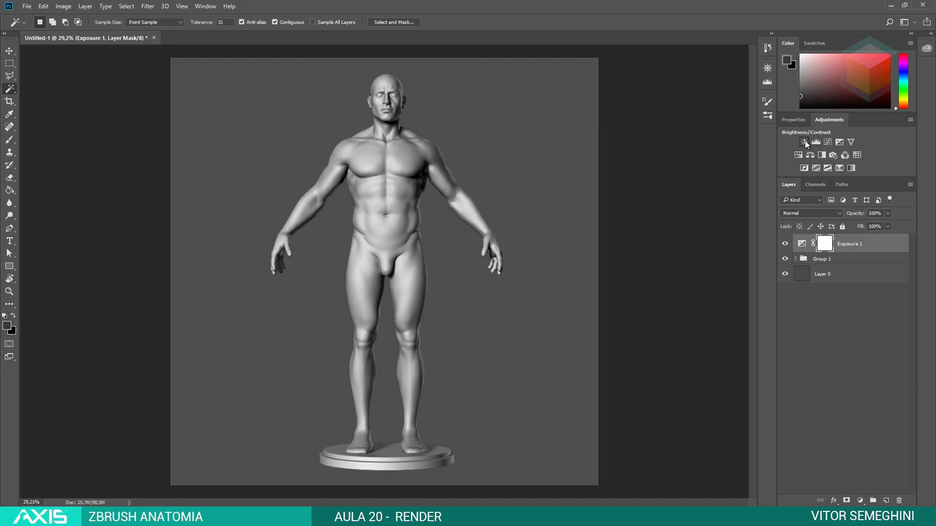
click(804, 142)
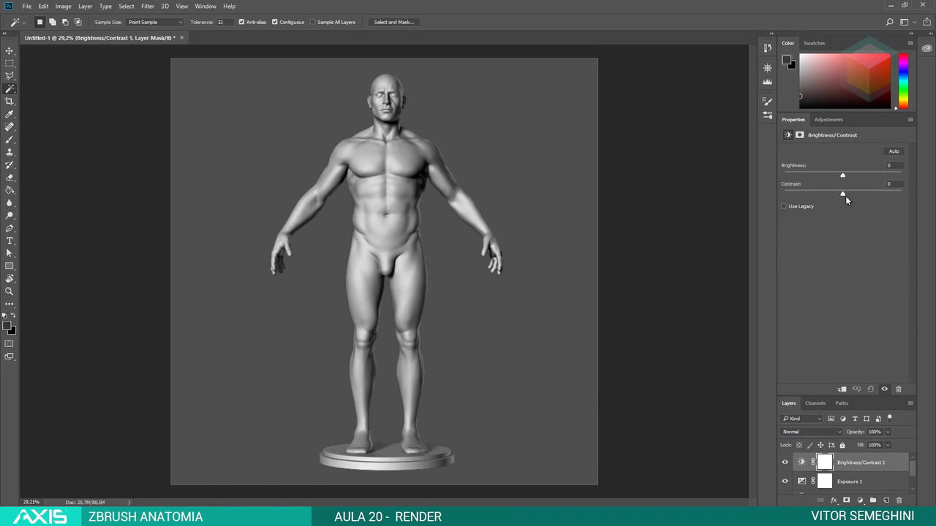
mouse_move(843, 194)
mouse_down()
mouse_move(856, 194)
mouse_move(836, 177)
mouse_up()
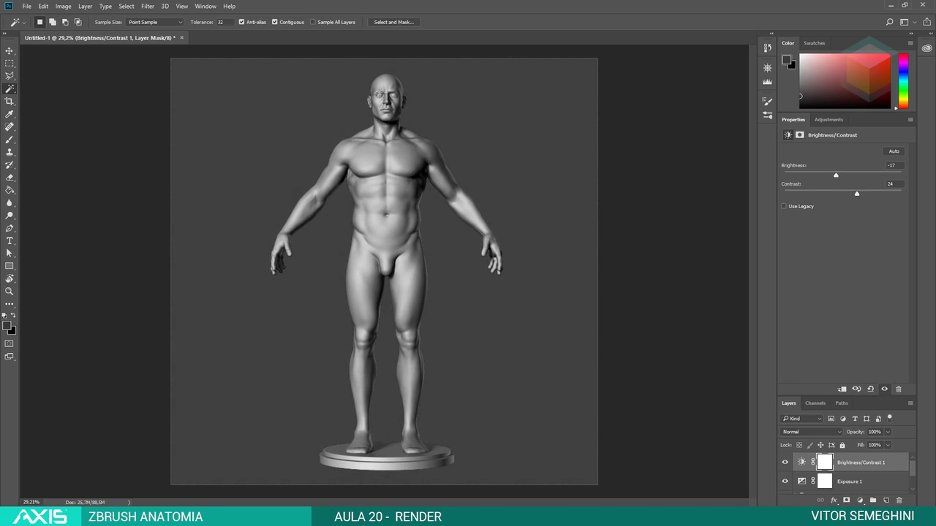
alt+scroll(405, 126, up, 2)
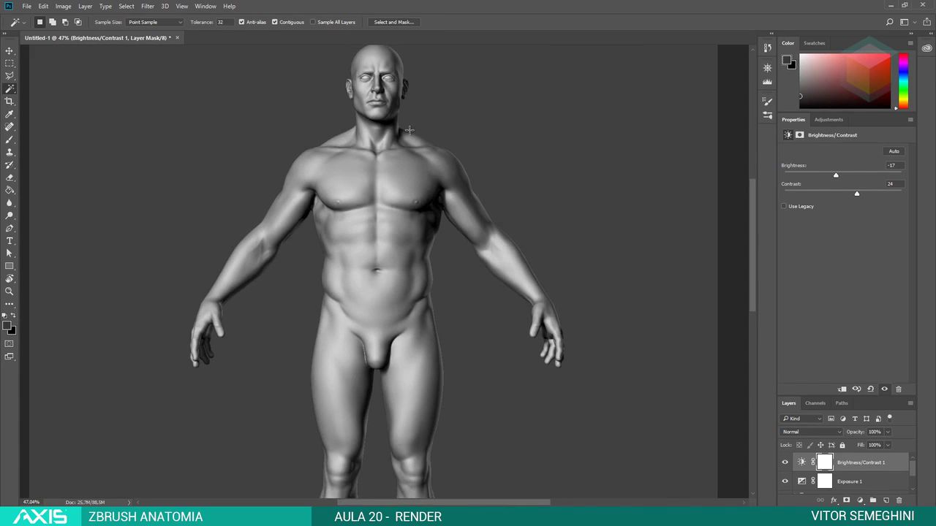
alt+scroll(484, 150, down, 2)
click(838, 123)
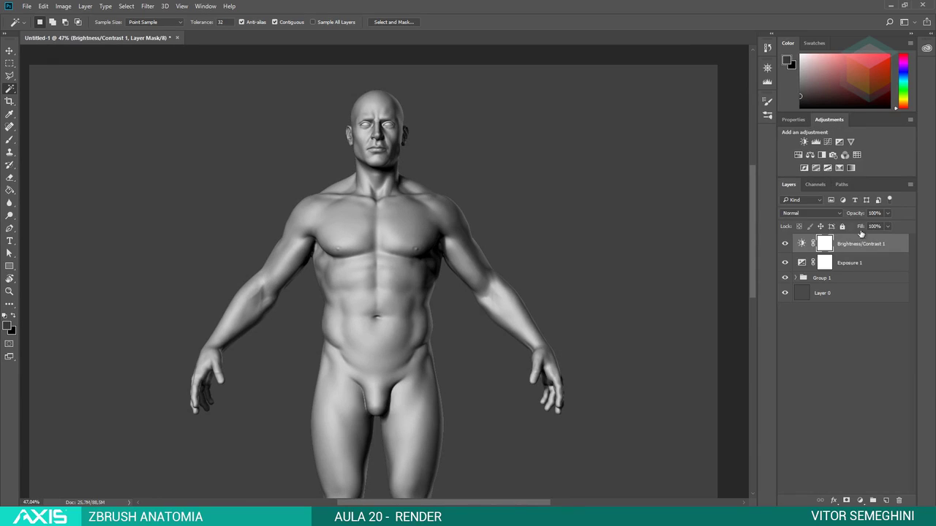
alt+scroll(526, 303, down, 3)
alt+scroll(476, 288, up, 1)
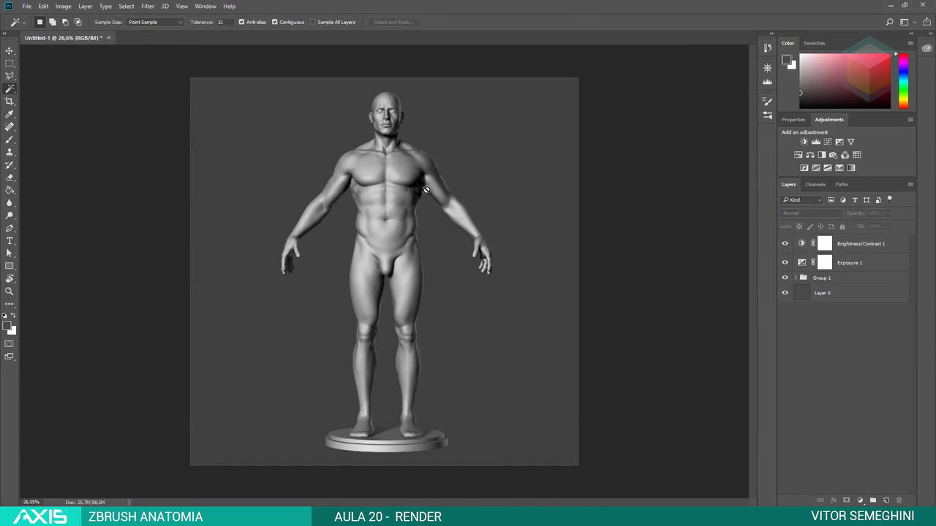
Step: Save the layered composite as a new PSD file with File > Save As
click(26, 6)
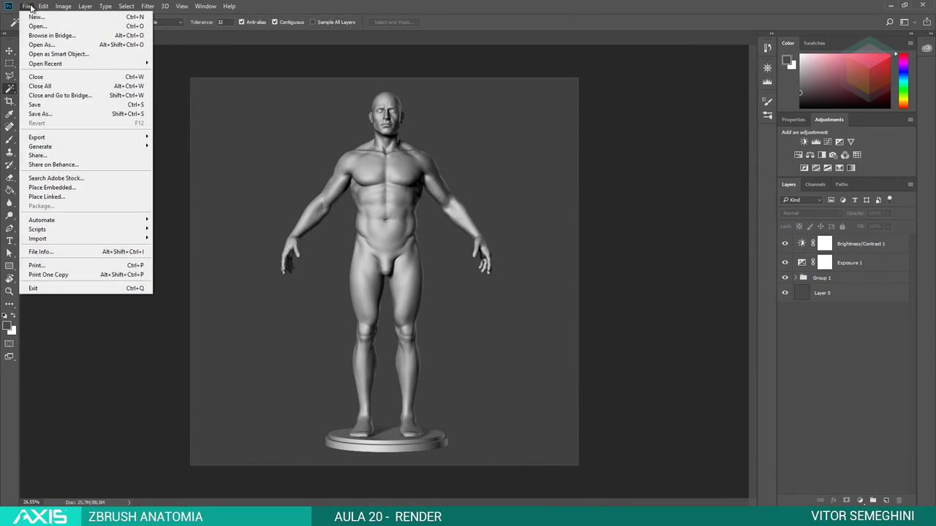
click(67, 112)
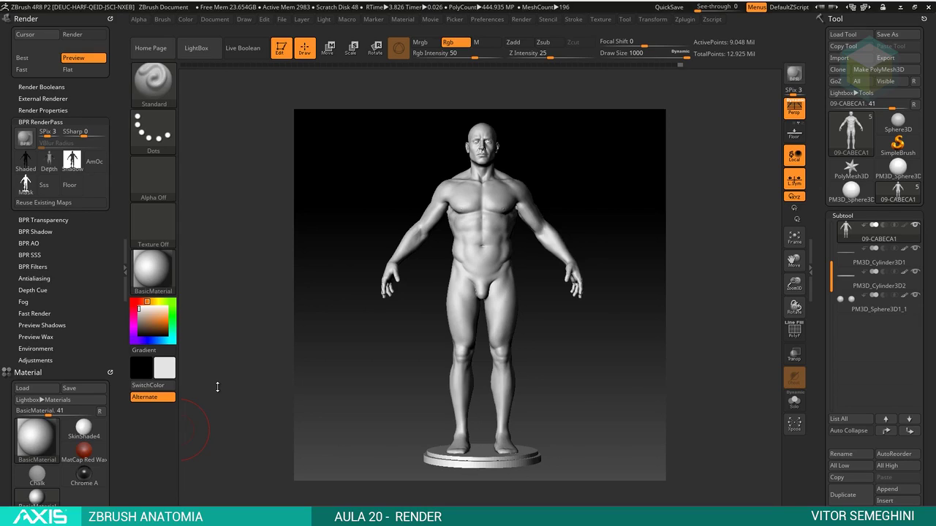
Step: Move the light on the Light menu's preview sphere so the figure is lit from the front
click(324, 20)
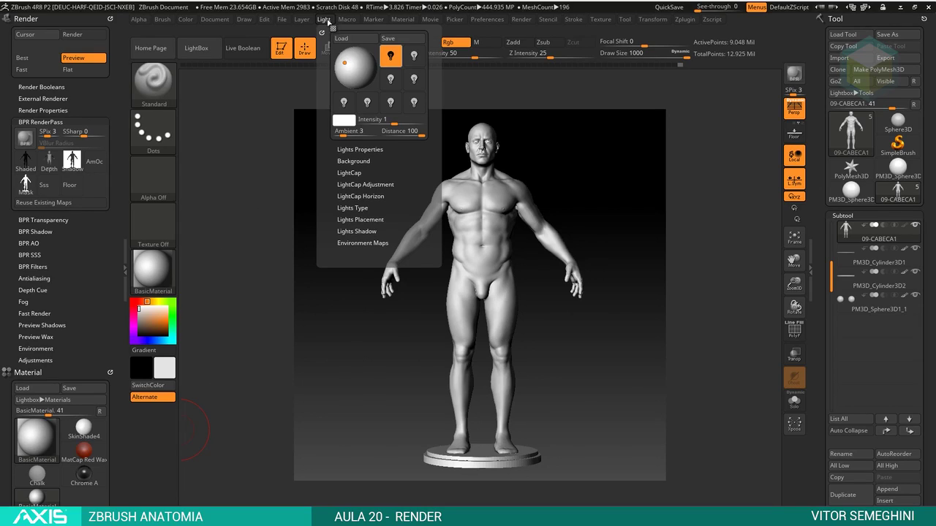
drag(344, 54, 355, 65)
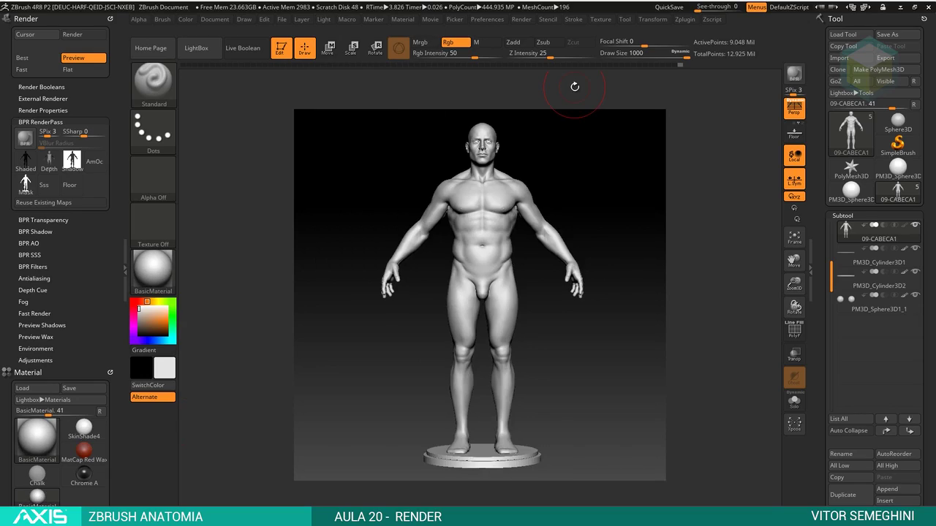